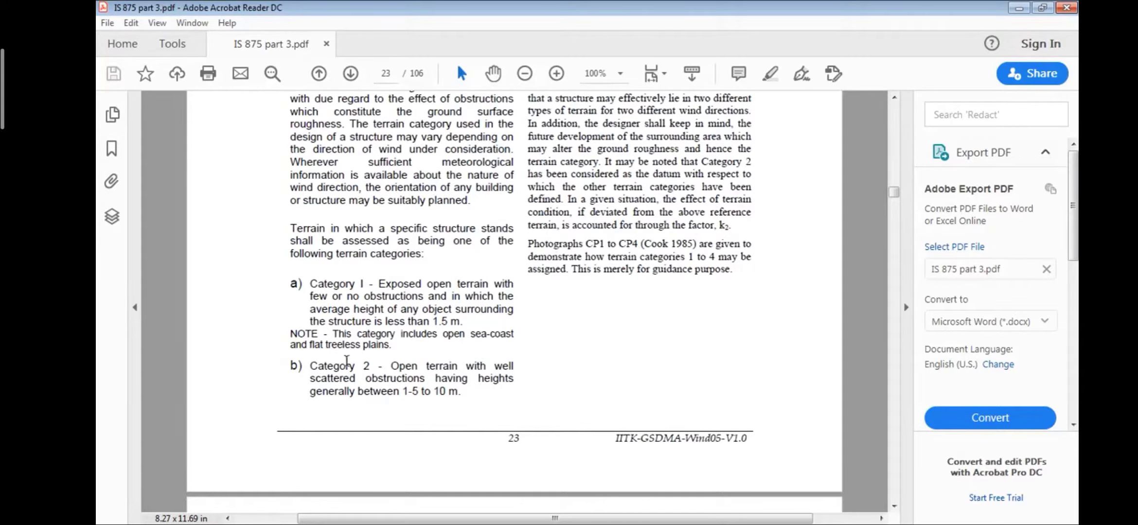
# - Review clause 5.3.2 on the k2 factor and the terrain category 1 to 4 definitions in IS 875 part 3
pyautogui.scroll(15, 582, 325)
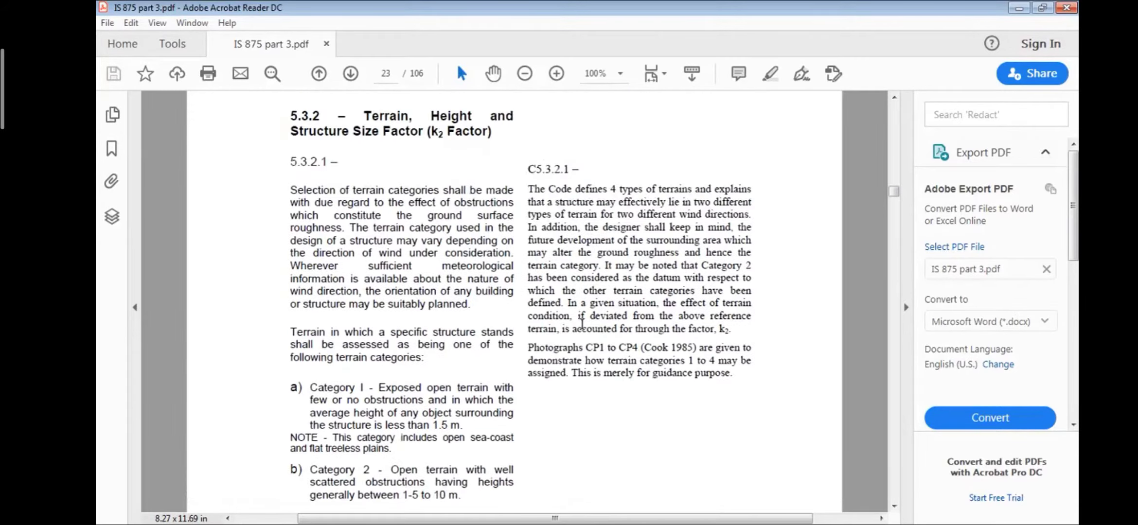
pyautogui.scroll(5, 582, 325)
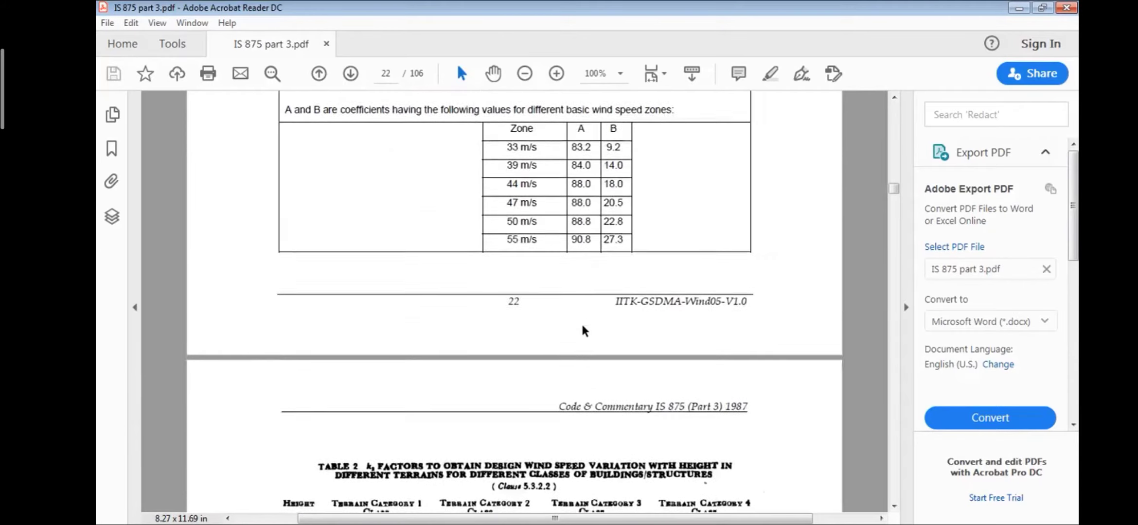
pyautogui.scroll(-12, 582, 326)
pyautogui.scroll(-20, 582, 325)
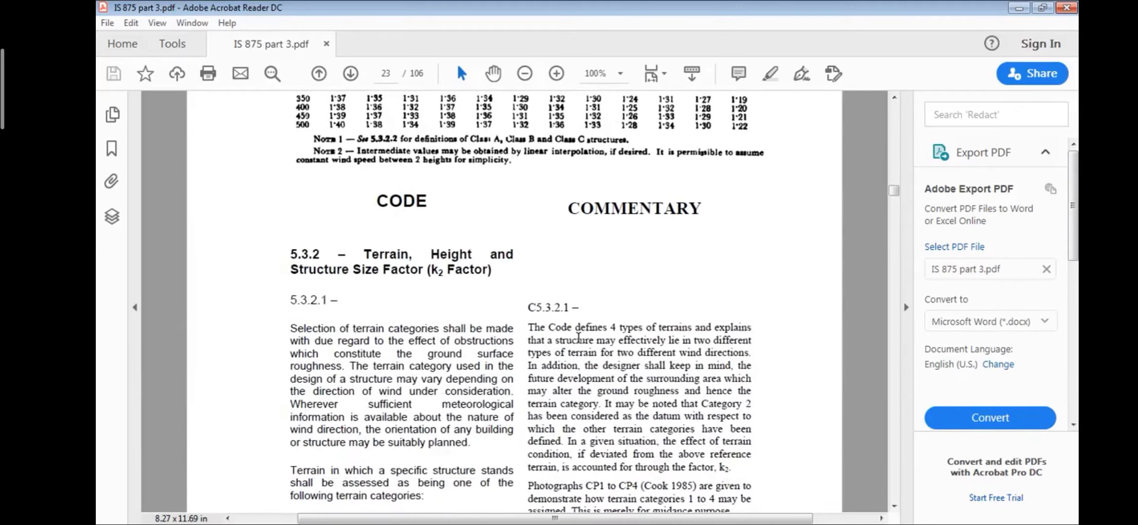
pyautogui.scroll(-2, 380, 423)
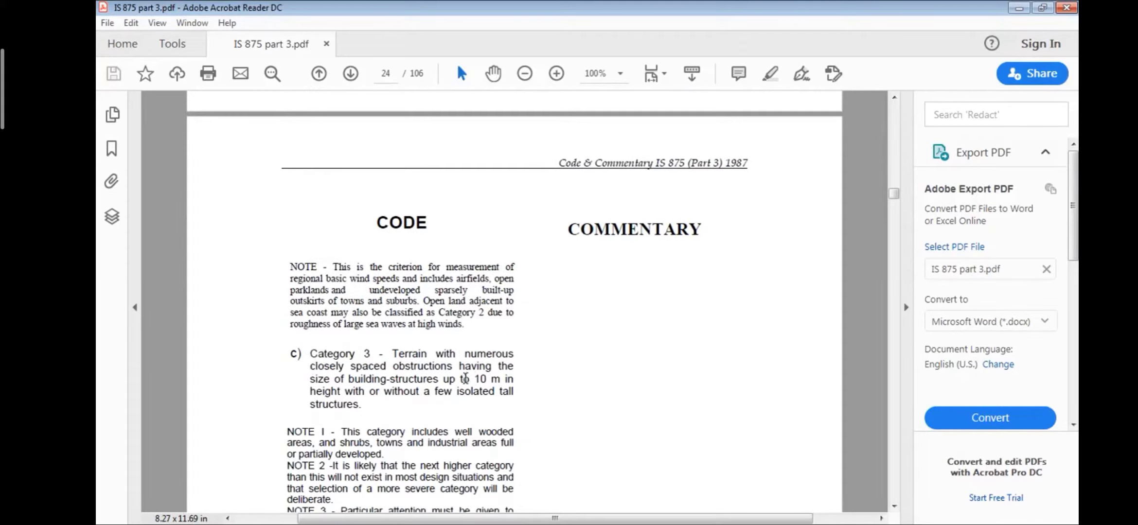
pyautogui.scroll(-12, 405, 425)
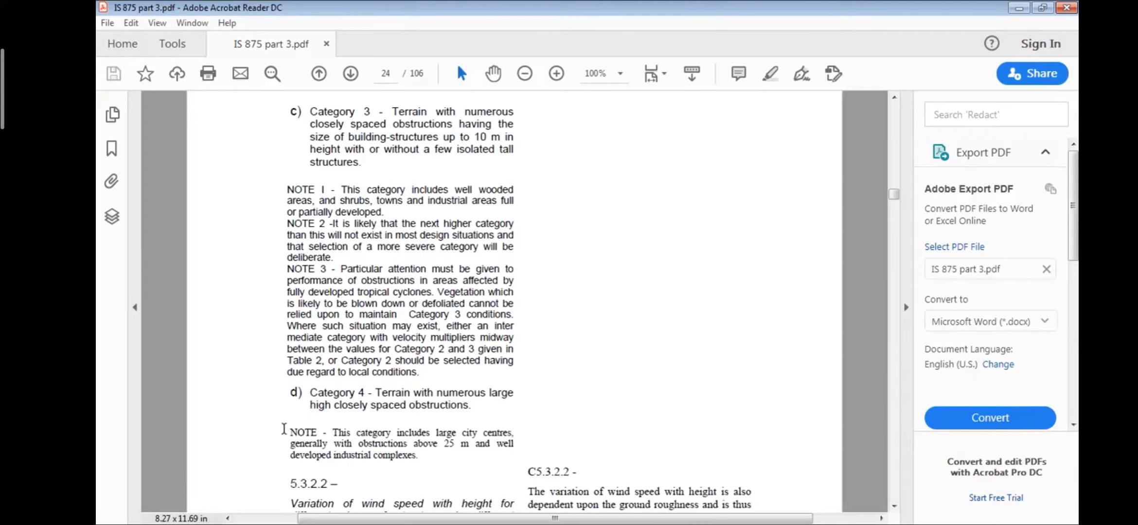
pyautogui.scroll(15, 446, 398)
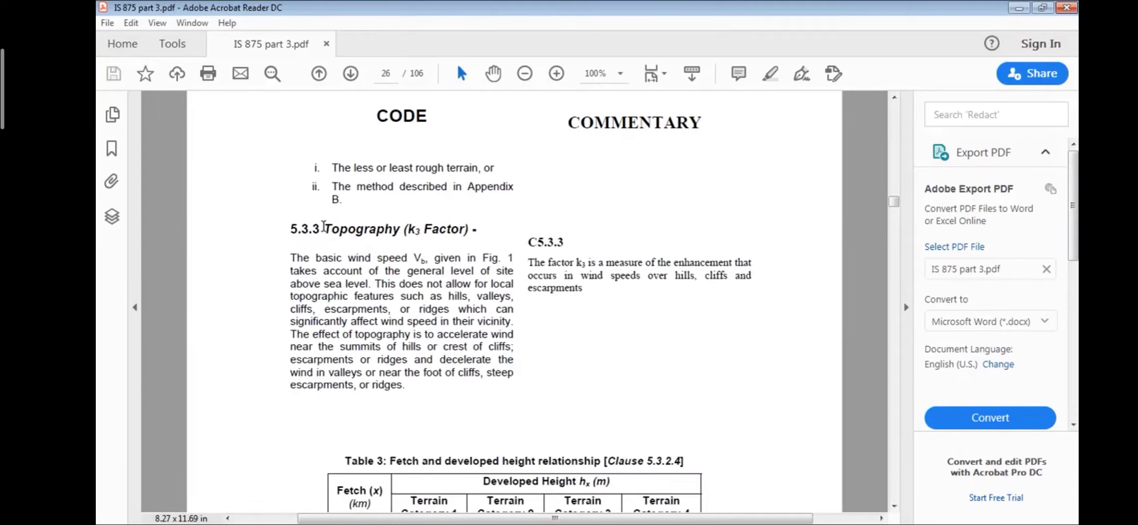
# - Review clause 5.3.3 Topography (k3 Factor) and Table 3, selecting the clause title and the table label for emphasis
pyautogui.moveTo(323, 227); pyautogui.dragTo(468, 229)
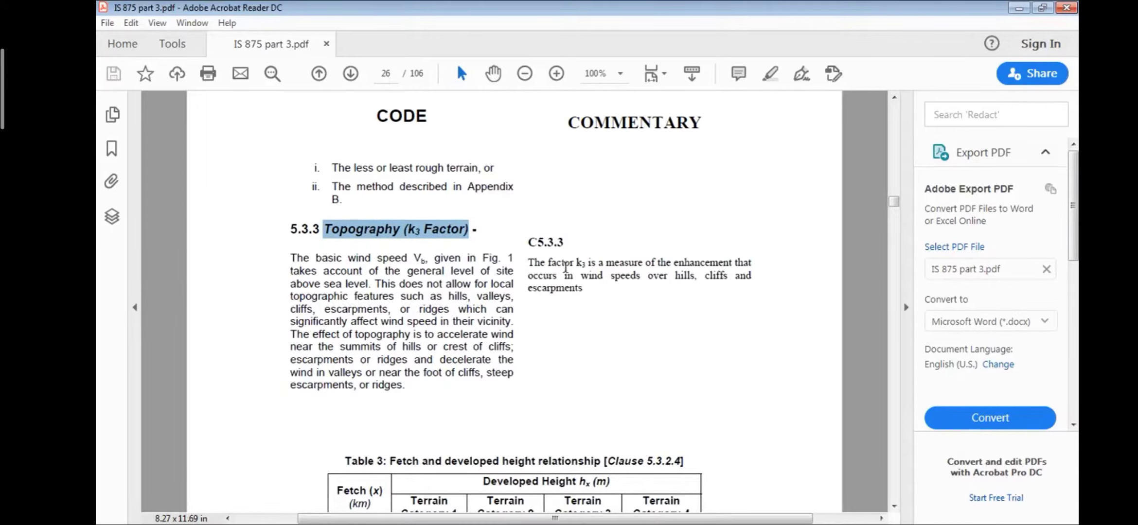
pyautogui.scroll(-5, 540, 359)
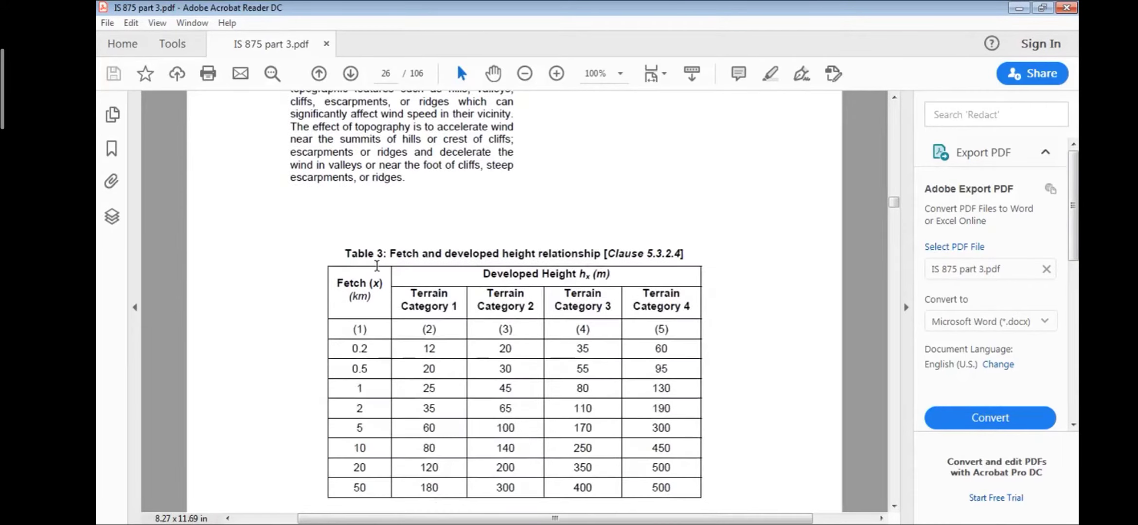
pyautogui.moveTo(344, 253); pyautogui.dragTo(386, 253)
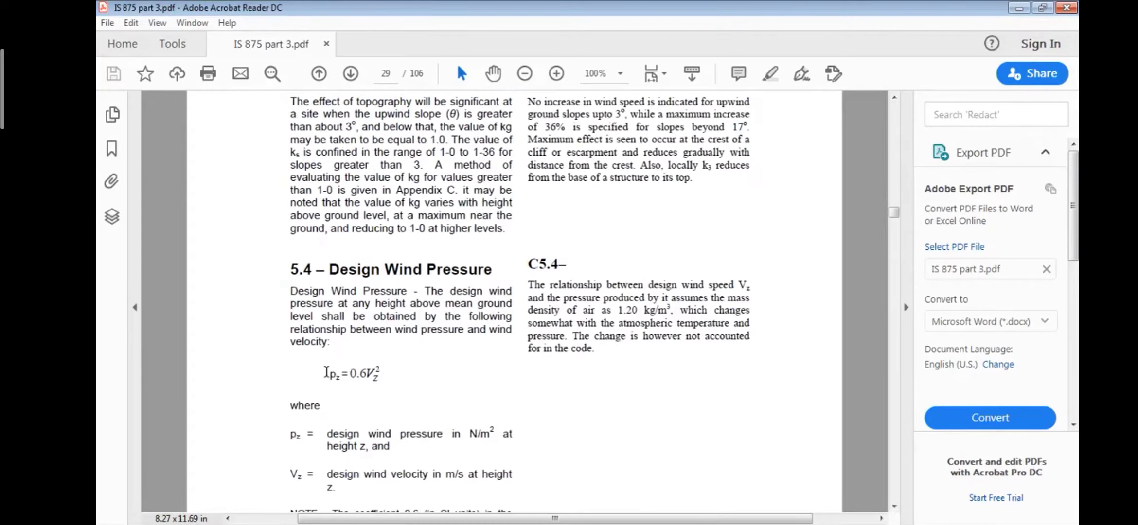
# - Review clause 5.4 Design Wind Pressure, selecting the pz formula and the definitions of pz and Vz for emphasis
pyautogui.moveTo(329, 374); pyautogui.dragTo(383, 372)
pyautogui.scroll(-3, 383, 373)
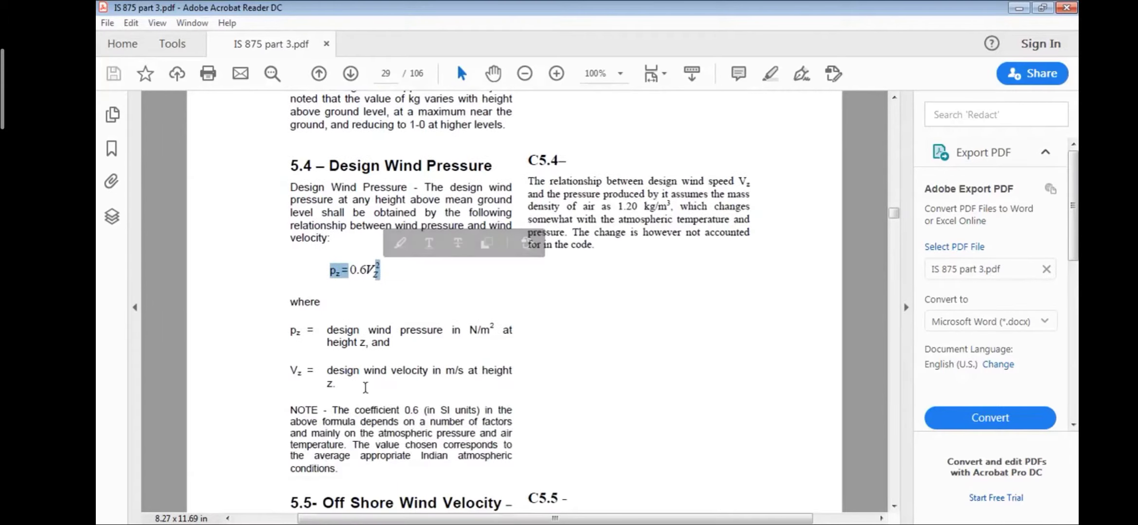
pyautogui.moveTo(290, 332); pyautogui.dragTo(383, 349)
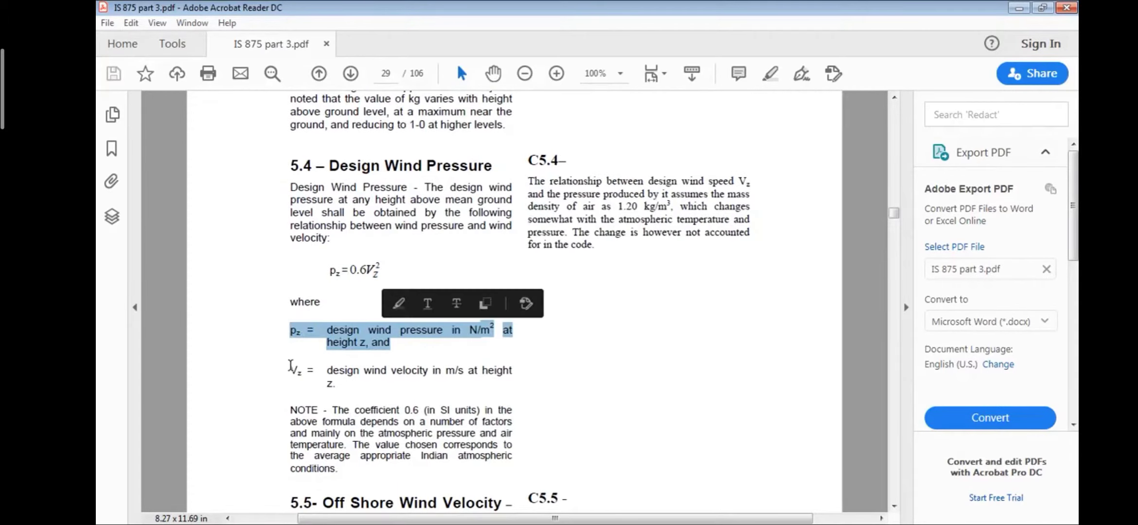
pyautogui.moveTo(290, 366); pyautogui.dragTo(335, 385)
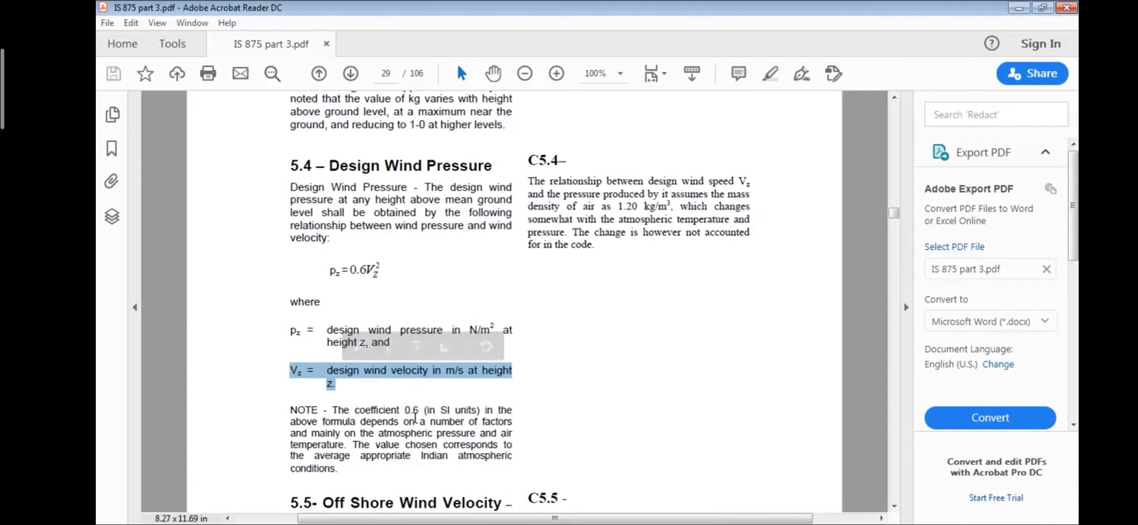
pyautogui.scroll(-4, 415, 417)
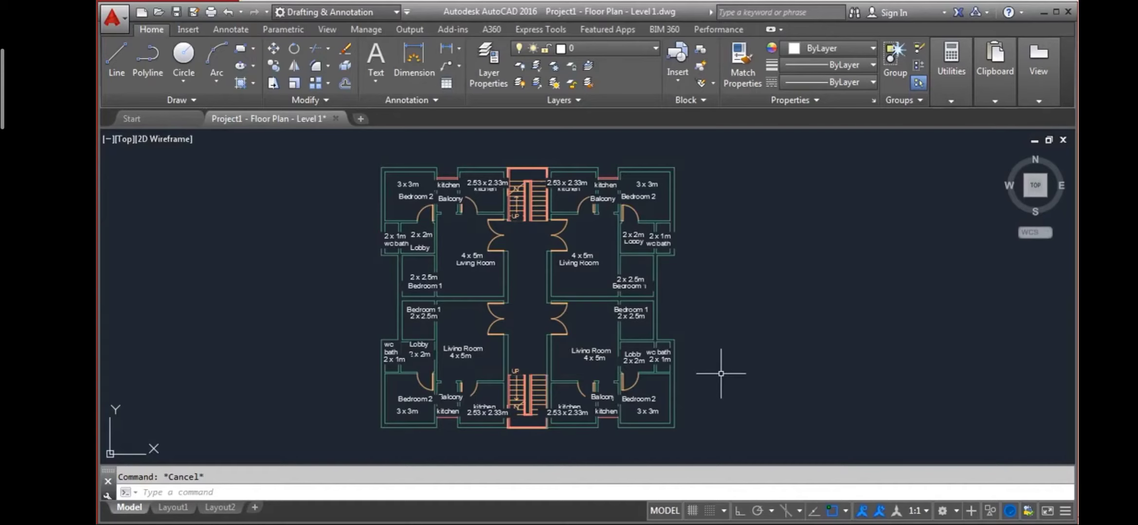
# - Examine the room layout and dimensions on the Level 1 floor plan
pyautogui.scroll(2, 681, 287)
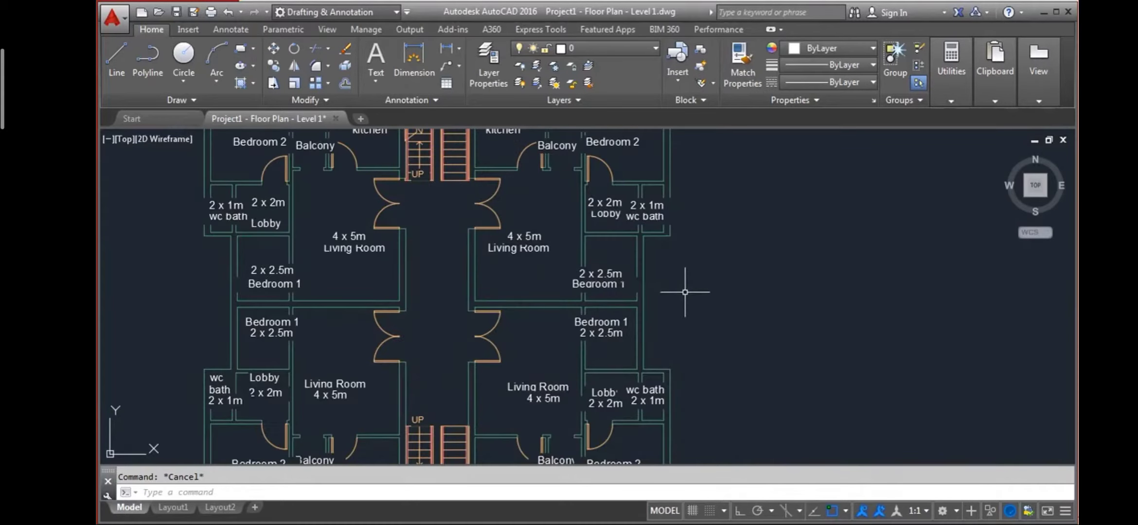
pyautogui.scroll(-2, 691, 294)
pyautogui.moveTo(708, 306); pyautogui.dragTo(702, 310, button='middle')
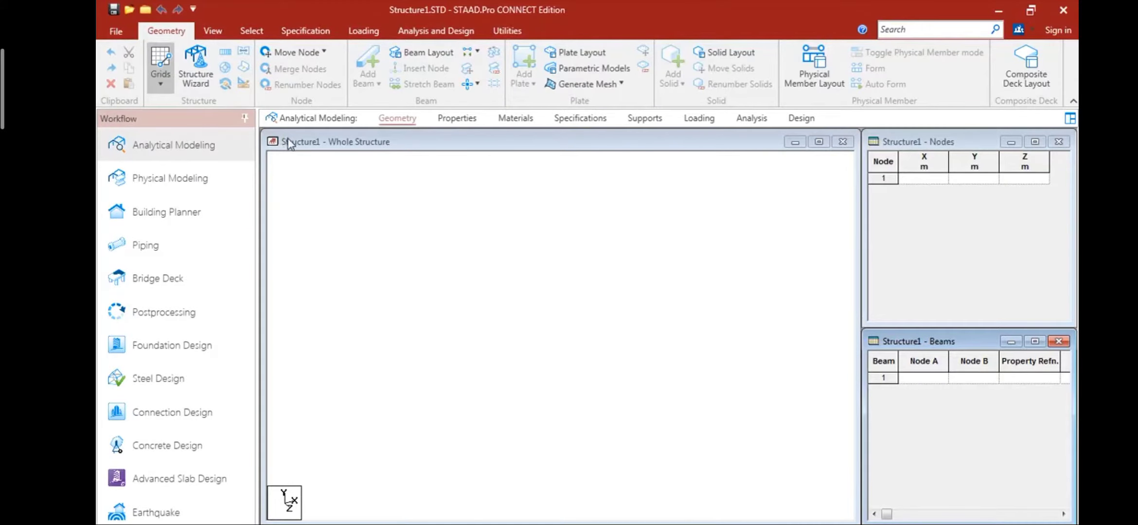
# - Set the default linear grid to the X-Z plane and view it in plan from above
pyautogui.click(302, 156)
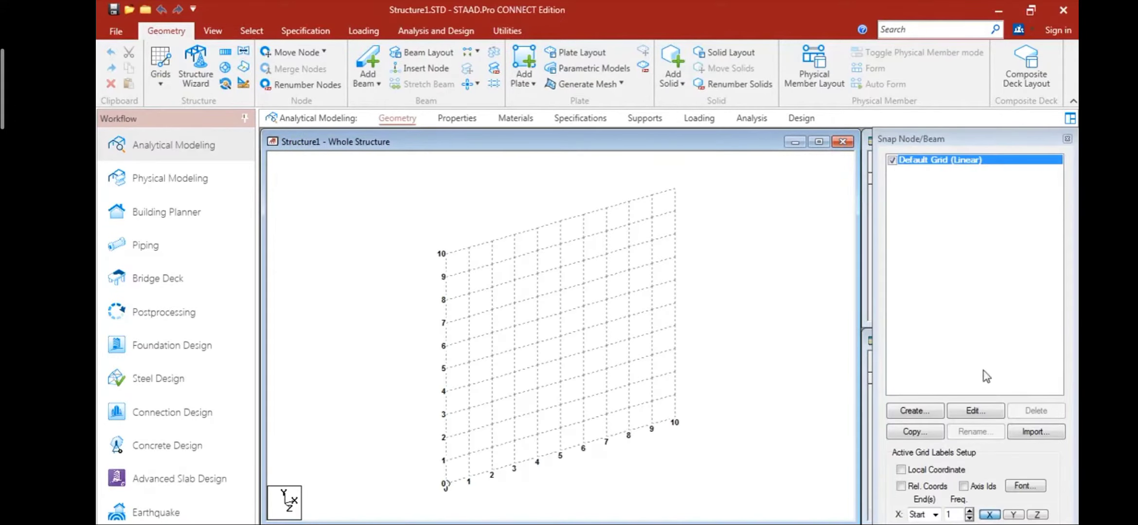
pyautogui.click(986, 410)
pyautogui.click(675, 243)
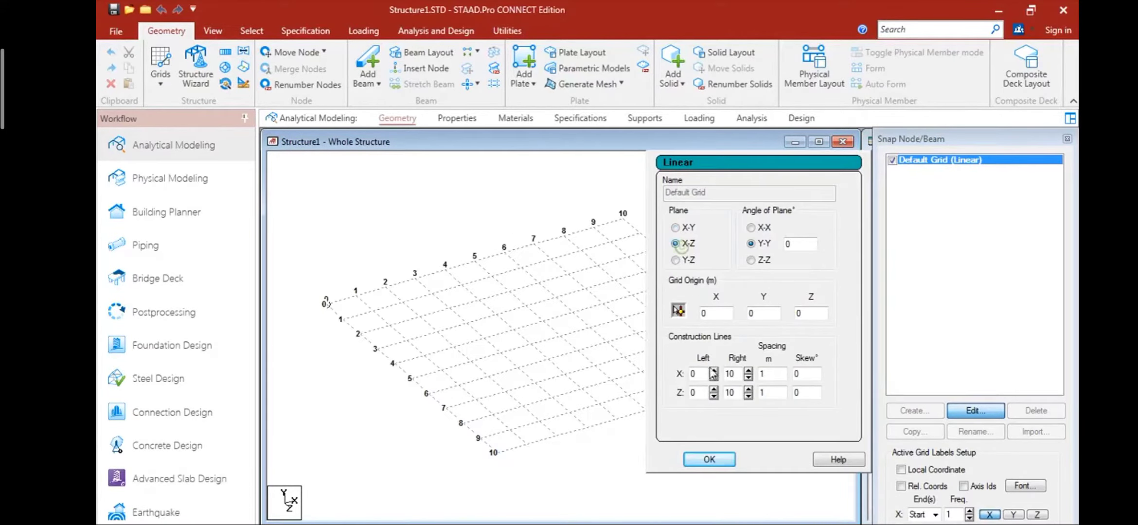
pyautogui.click(709, 459)
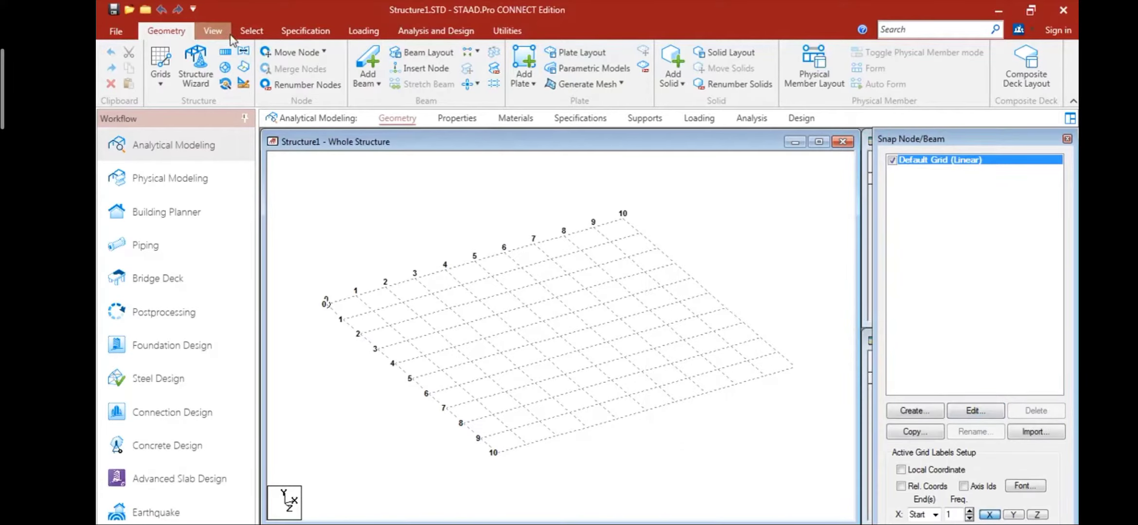
pyautogui.click(213, 30)
pyautogui.click(389, 50)
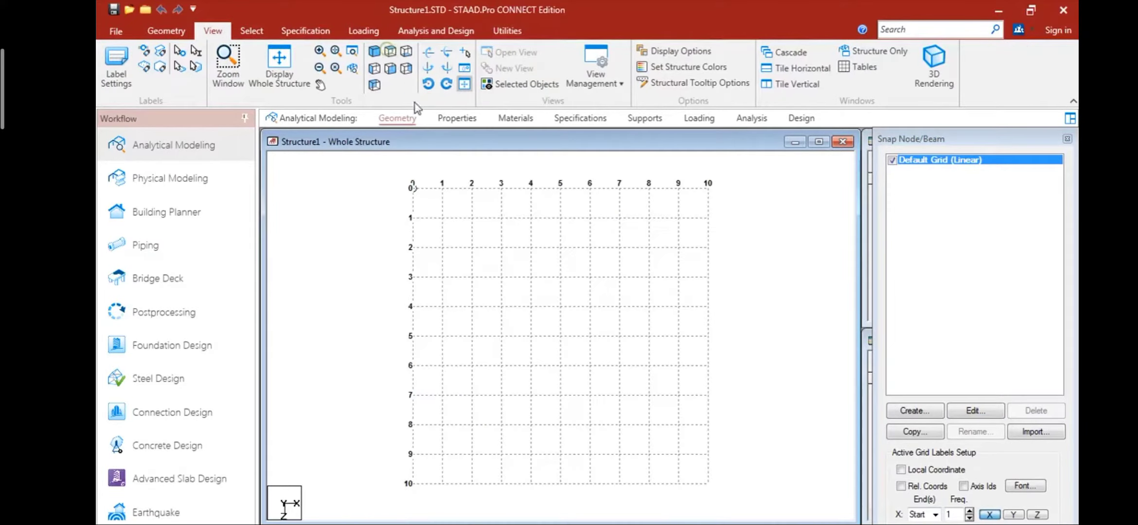
# - Draw a closed 3 m by 3 m beam rectangle on the grid between X 0 and 3, Z 7 and 10
pyautogui.scroll(2, 424, 453)
pyautogui.click(391, 480)
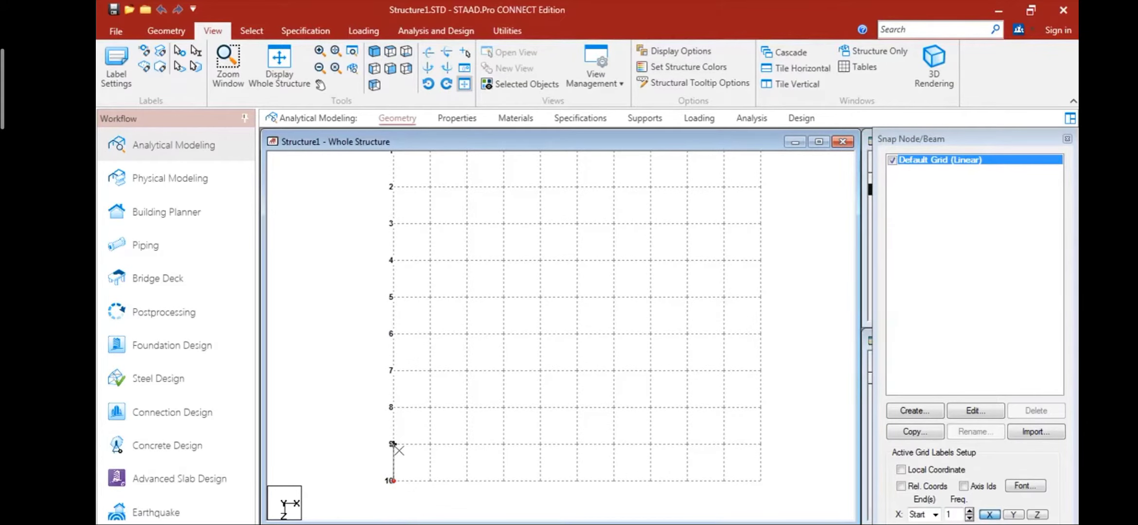
pyautogui.click(393, 371)
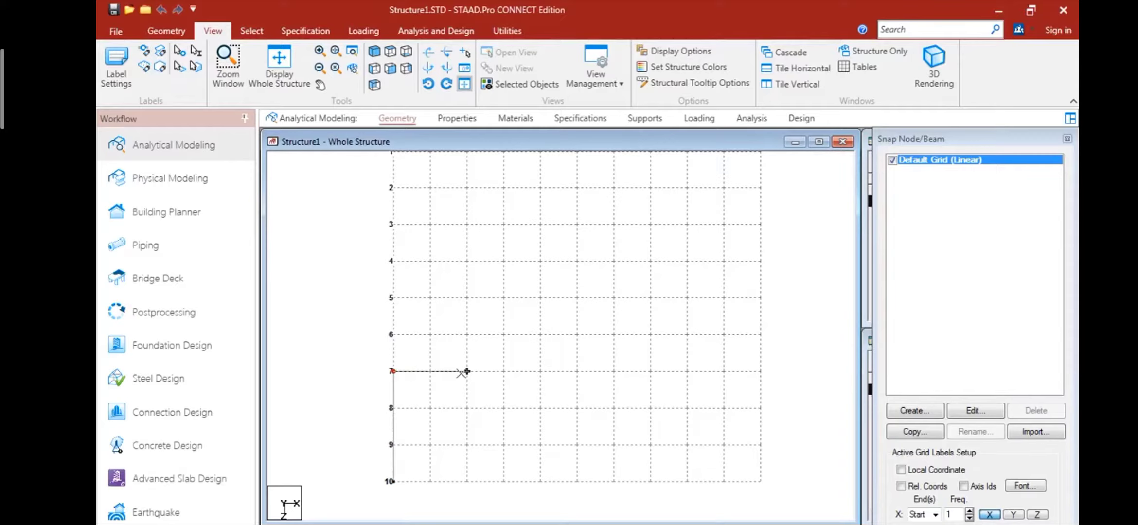
pyautogui.click(504, 371)
pyautogui.click(504, 481)
pyautogui.click(393, 482)
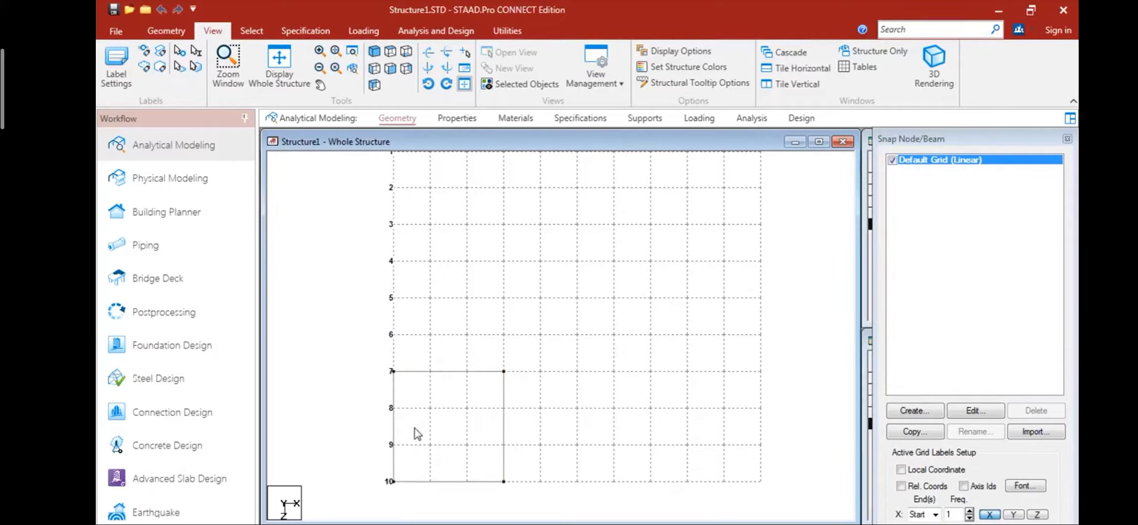
# - Draw beams for a 1 m by 2 m bay from X 0, Z 7 through Z 5 and X 1, ending at X 1, Z 7
pyautogui.moveTo(960, 141); pyautogui.dragTo(942, 57)
pyautogui.click(953, 492)
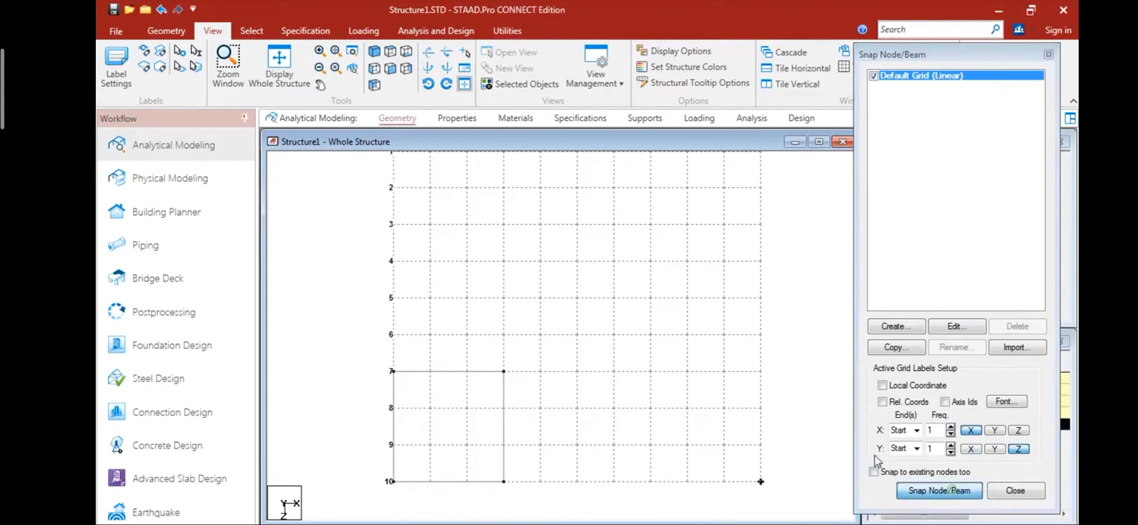
pyautogui.click(393, 370)
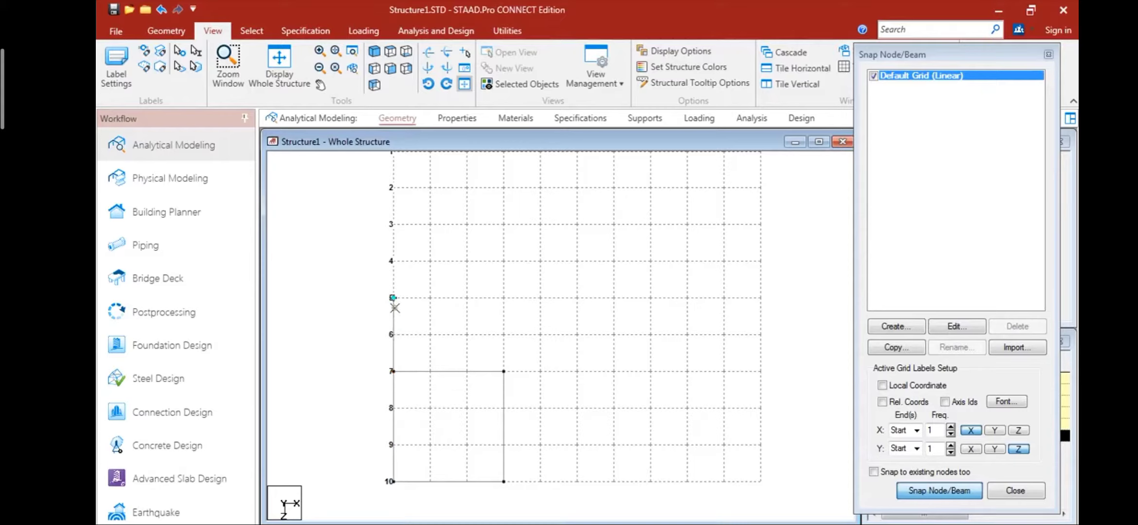
pyautogui.click(392, 297)
pyautogui.click(430, 298)
pyautogui.click(430, 370)
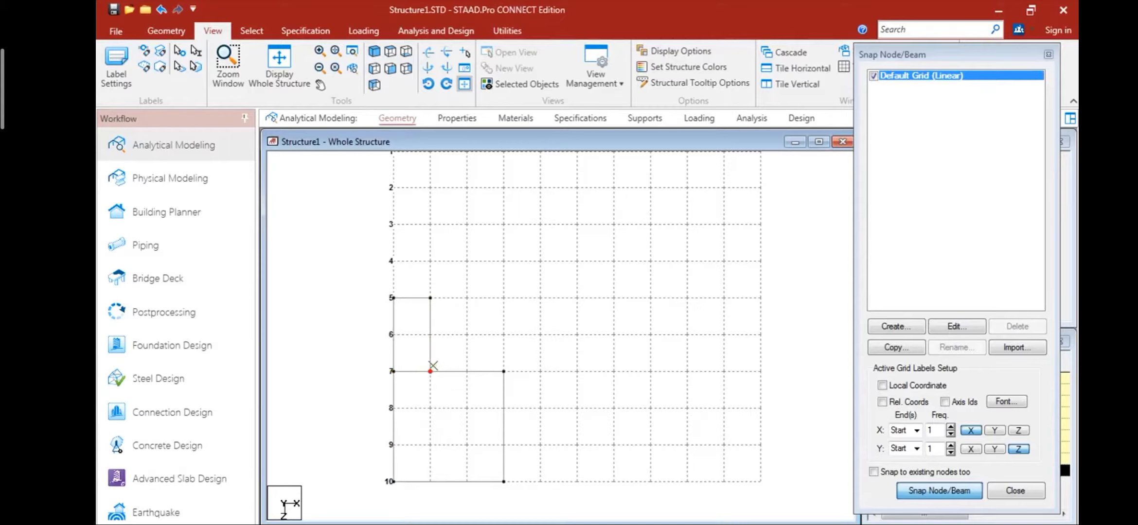
pyautogui.press('Escape')
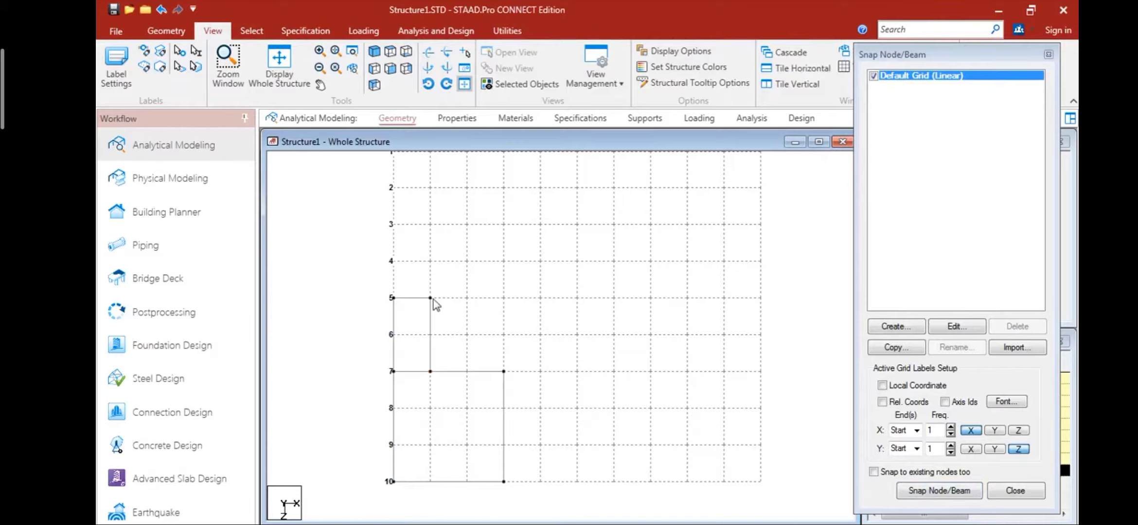
pyautogui.click(919, 491)
pyautogui.click(430, 297)
pyautogui.click(430, 262)
pyautogui.hotkey('ctrl', 'z')
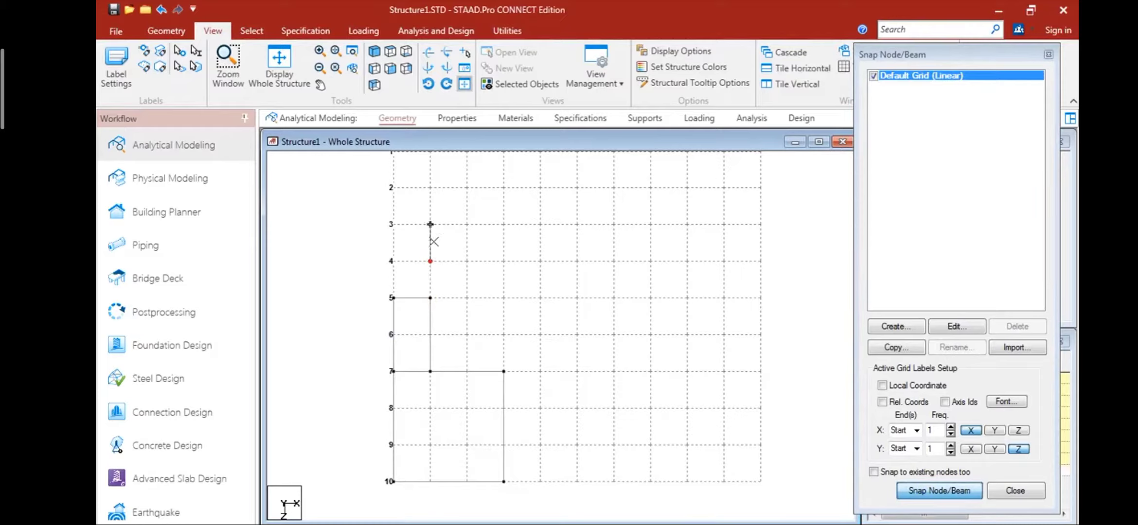
# - Draw a closed 3 m by 2 m beam rectangle between X 1 and 4, Z 3 and 5
pyautogui.click(430, 297)
pyautogui.click(430, 224)
pyautogui.click(540, 225)
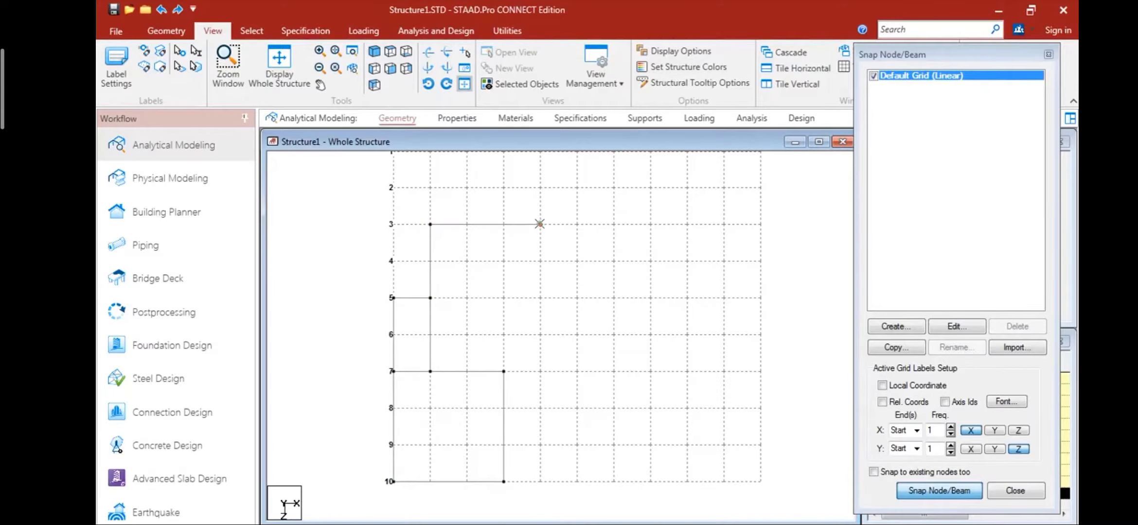
pyautogui.click(540, 297)
pyautogui.click(430, 298)
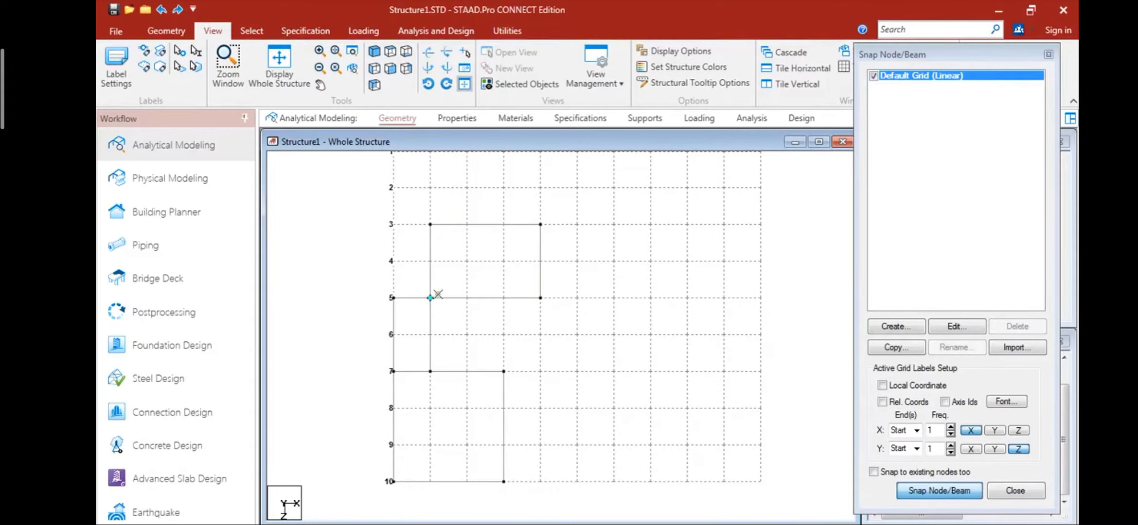
# - Draw connected beams from X 4, Z 3 to X 8, Z 3, on to X 8, Z 8, and back to X 3, Z 8
pyautogui.click(539, 225)
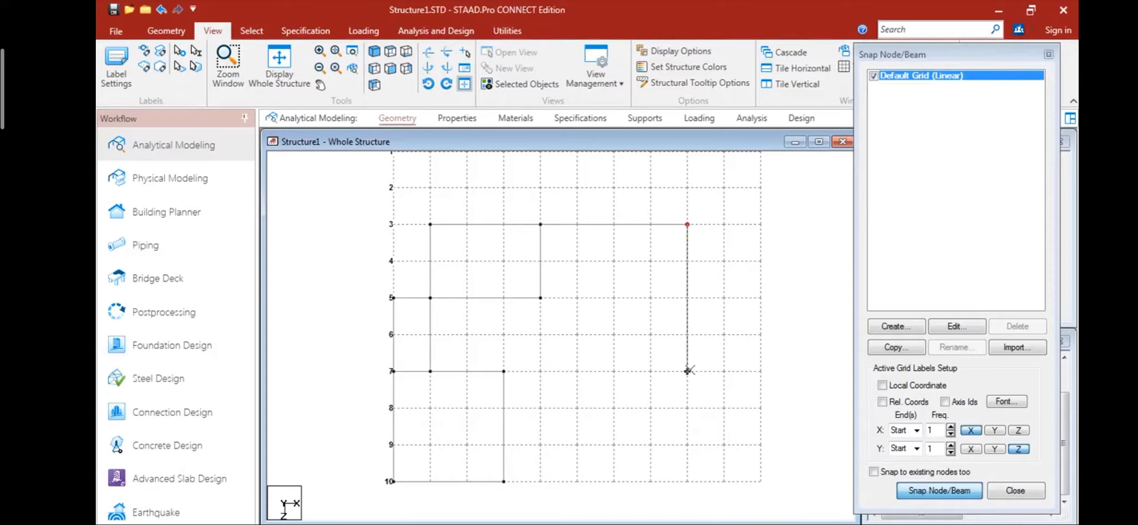
pyautogui.click(699, 408)
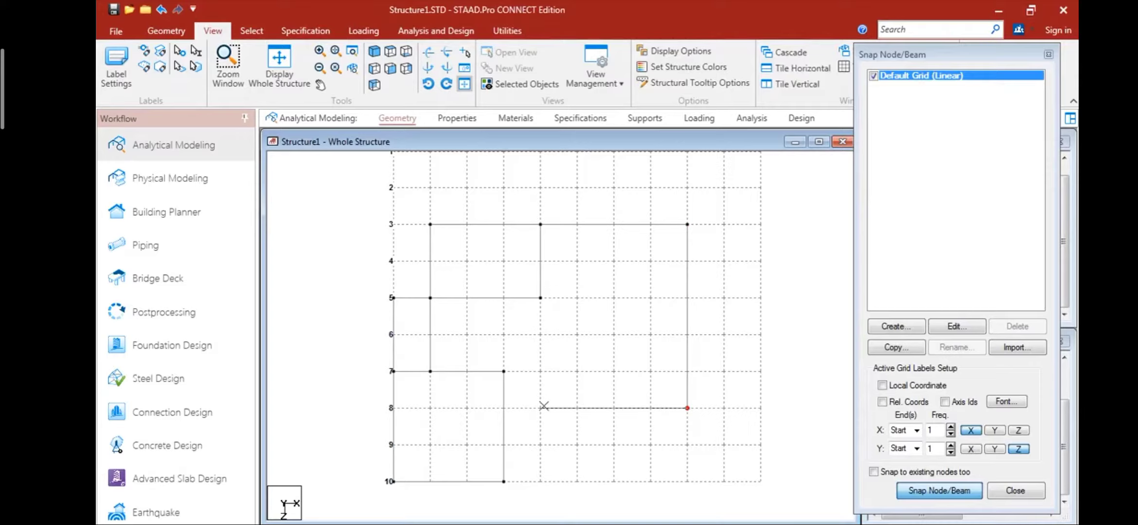
pyautogui.click(506, 408)
# - Enclose a 3 m by 2 m bay with beams from X 8, Z 8 through X 8, Z 10 and X 5, Z 10 to X 5, Z 8
pyautogui.click(686, 481)
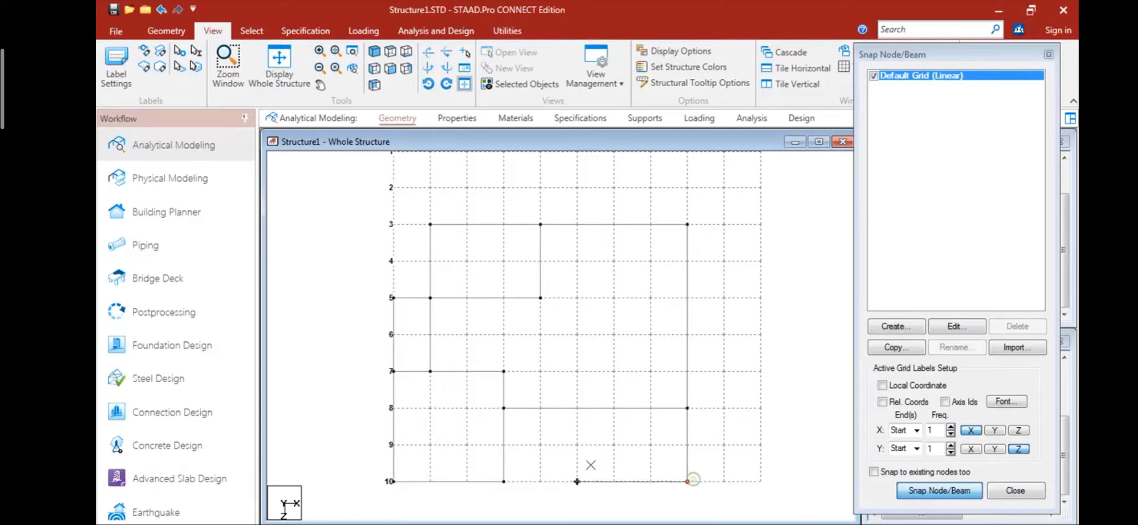
pyautogui.click(578, 481)
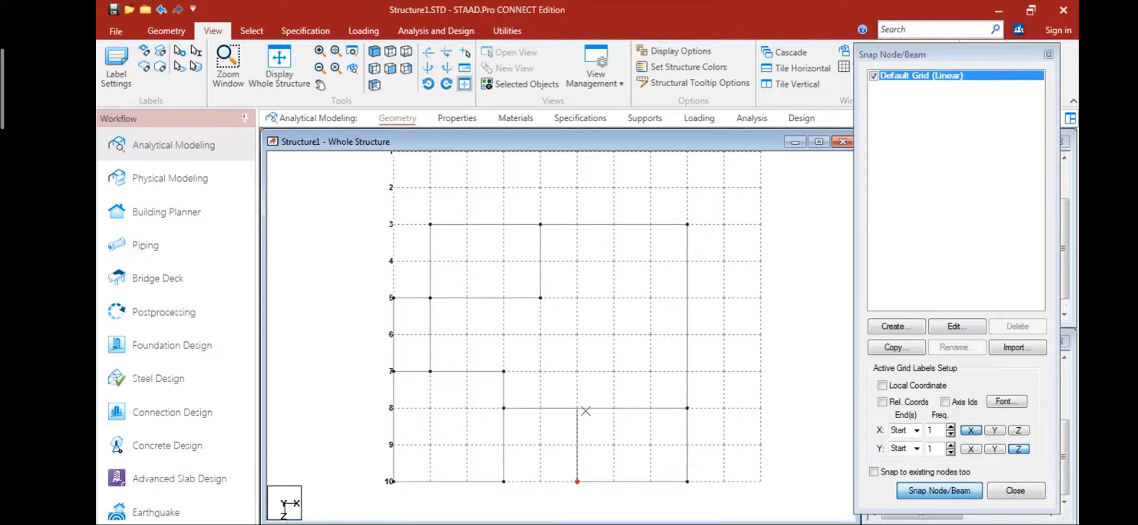
pyautogui.click(578, 408)
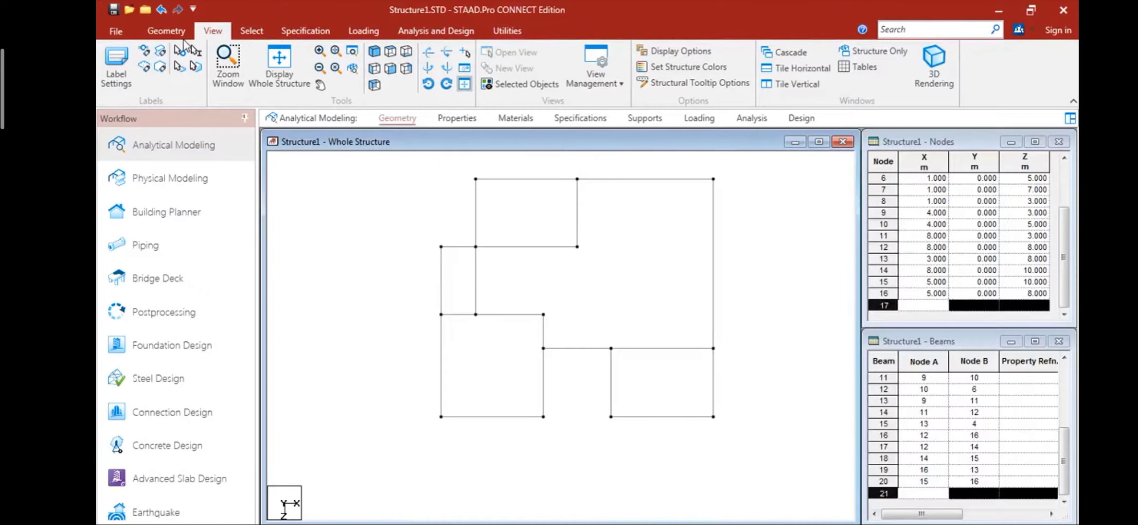
# - Add a beam from the node at X 4, Z 5 across to the outer beam at X 8, Z 5
pyautogui.click(180, 32)
pyautogui.click(367, 60)
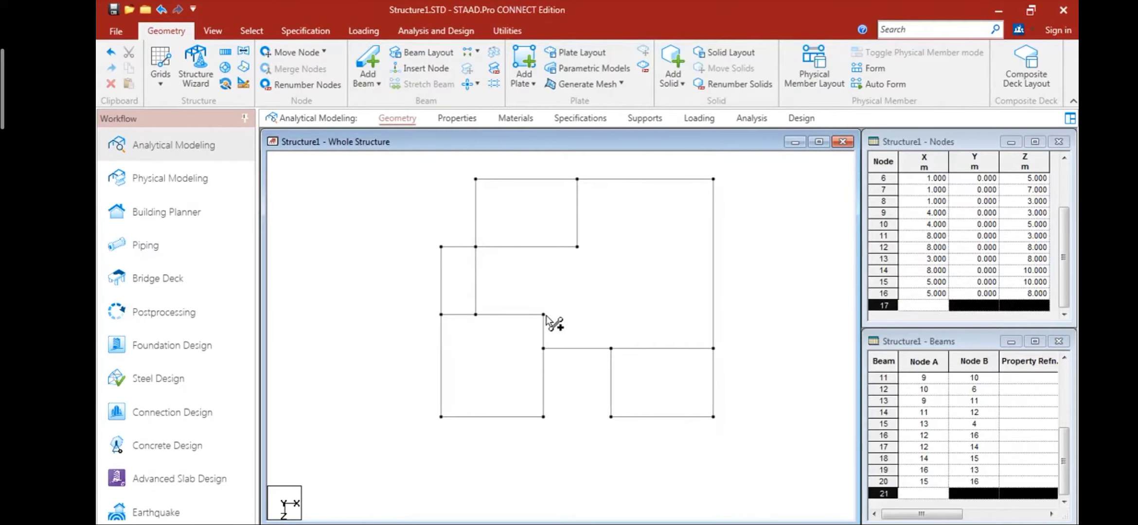
pyautogui.click(577, 246)
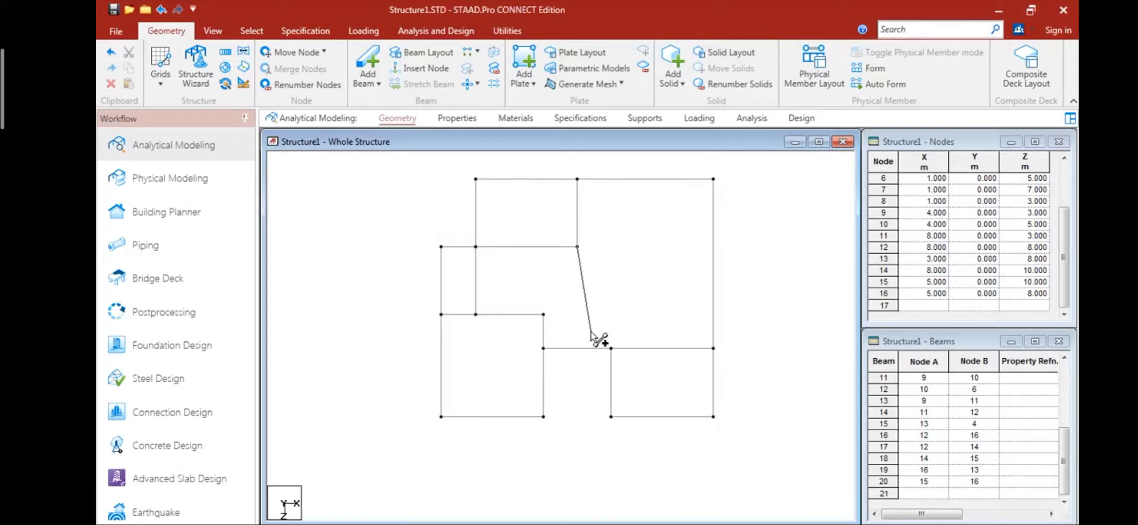
pyautogui.click(714, 246)
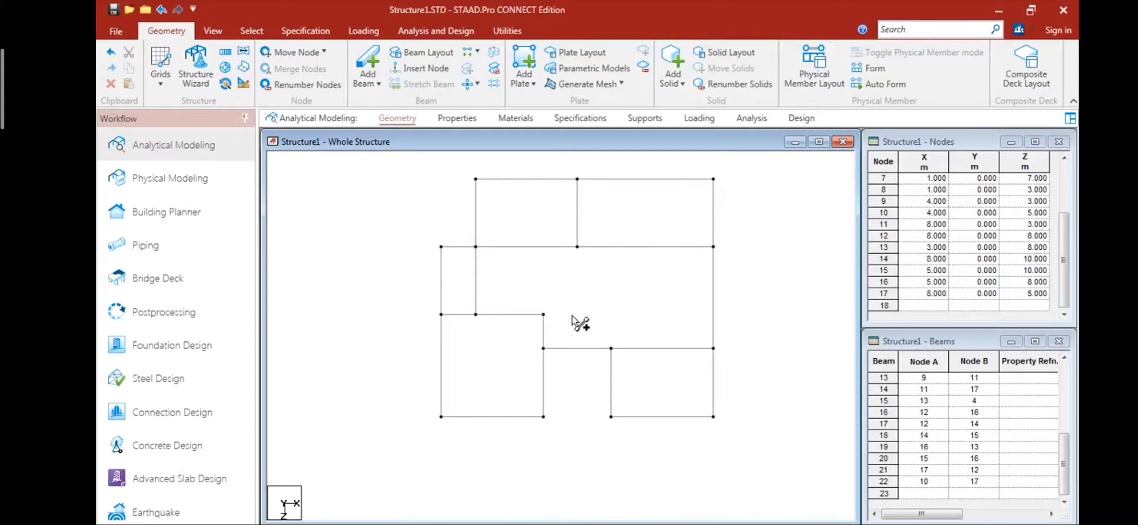
# - Add a beam from the node at X 3, Z 7 across to the outer beam at X 8, Z 7
pyautogui.click(544, 314)
pyautogui.click(714, 315)
# - Mirror the whole layout as a copy about the X-Y plane through the node at X 4, Z 3
pyautogui.scroll(-3, 583, 378)
pyautogui.scroll(-2, 558, 387)
pyautogui.moveTo(559, 387); pyautogui.dragTo(473, 454, button='middle')
pyautogui.scroll(1, 473, 454)
pyautogui.moveTo(388, 259); pyautogui.dragTo(617, 468)
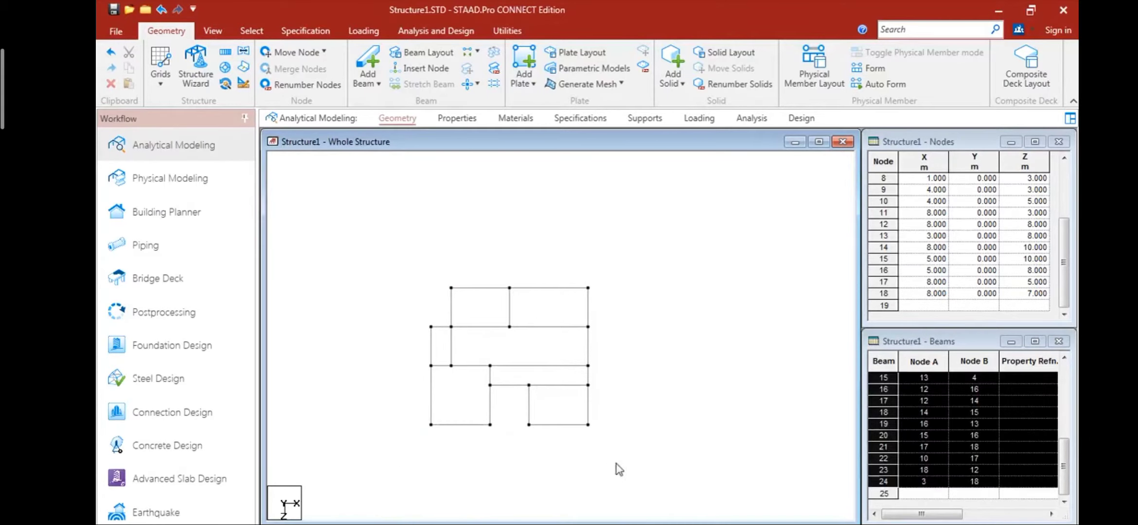
pyautogui.click(243, 52)
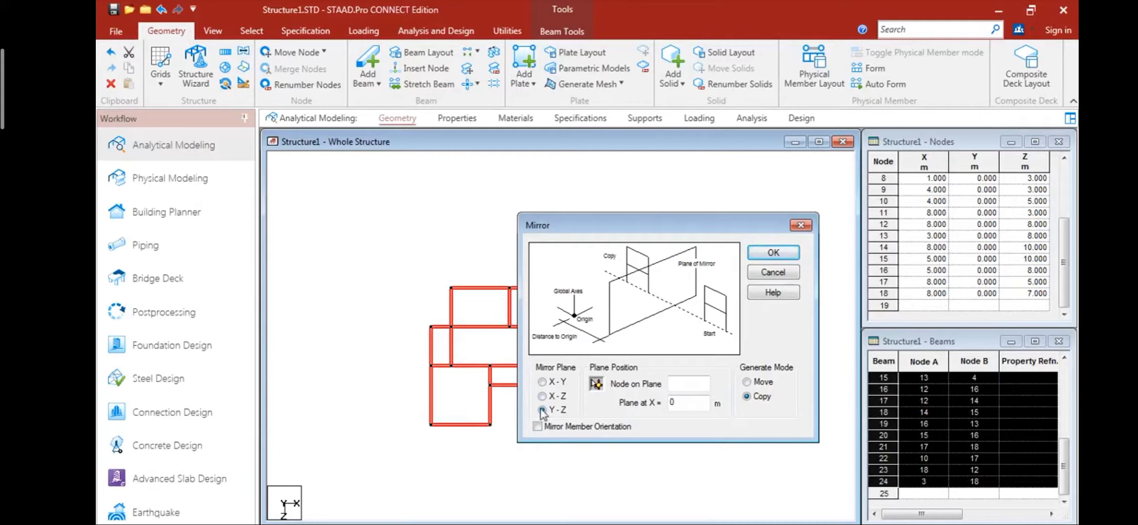
pyautogui.click(544, 383)
pyautogui.click(596, 384)
pyautogui.moveTo(616, 226); pyautogui.dragTo(775, 281)
pyautogui.click(511, 287)
pyautogui.click(932, 308)
pyautogui.click(717, 322)
# - Try mirroring a copy of the entire layout about the Y-Z plane through its X 8 edge, and undo it
pyautogui.scroll(4, 553, 388)
pyautogui.scroll(3, 551, 395)
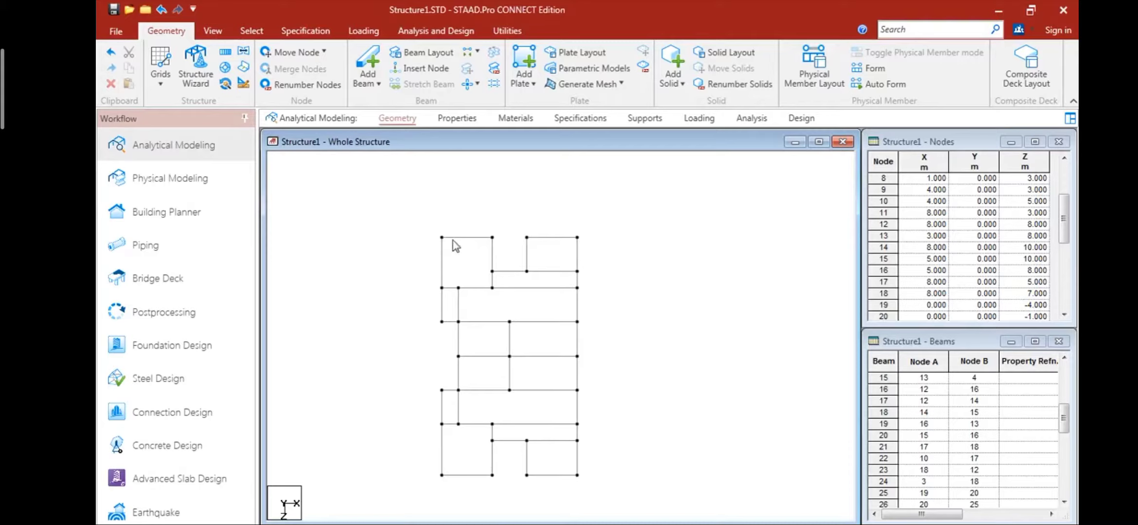
pyautogui.moveTo(388, 206); pyautogui.dragTo(627, 503)
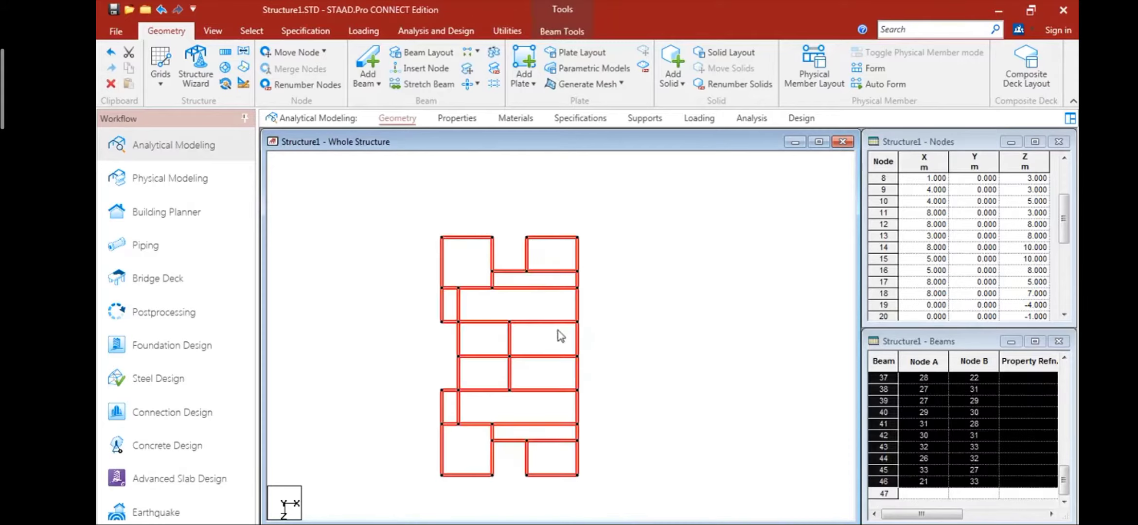
pyautogui.click(695, 311)
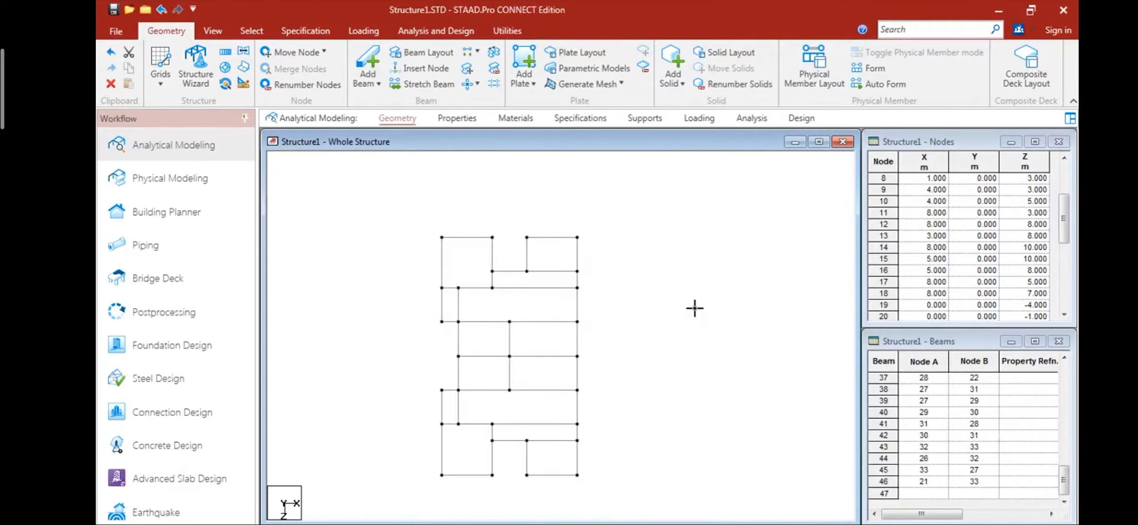
pyautogui.scroll(-2, 642, 392)
pyautogui.moveTo(427, 185); pyautogui.dragTo(635, 437)
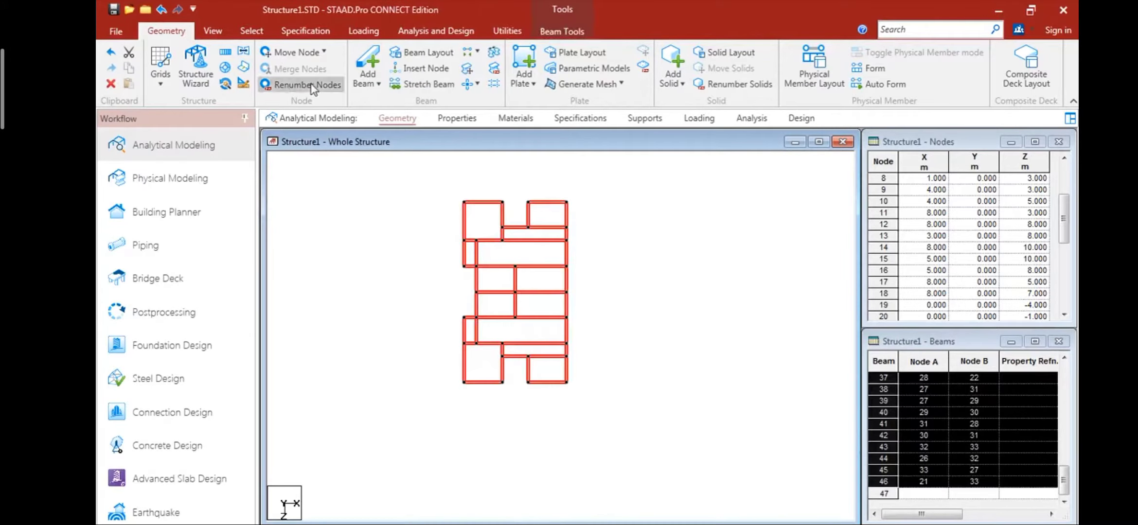
pyautogui.click(225, 53)
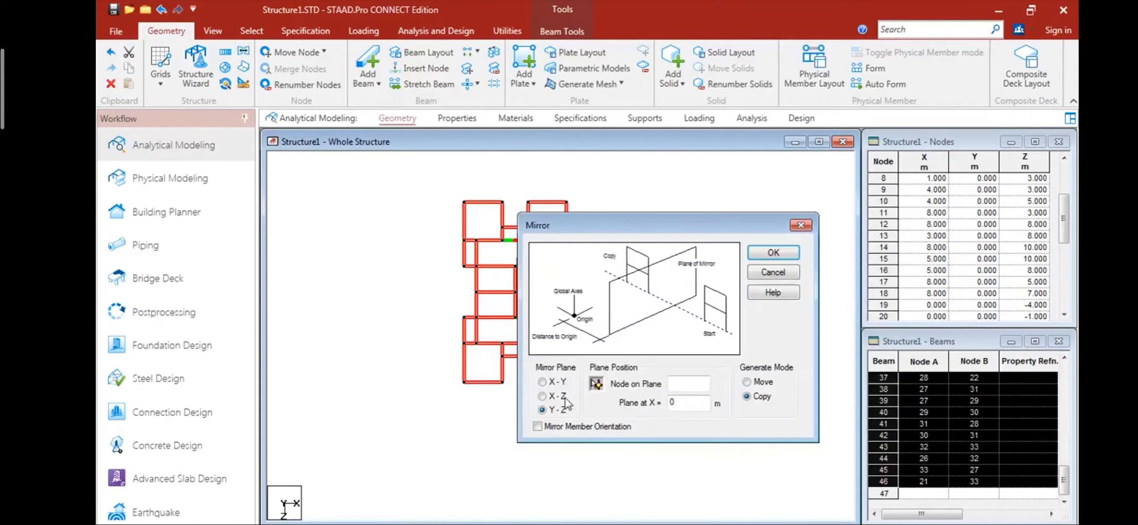
pyautogui.moveTo(612, 234); pyautogui.dragTo(296, 192)
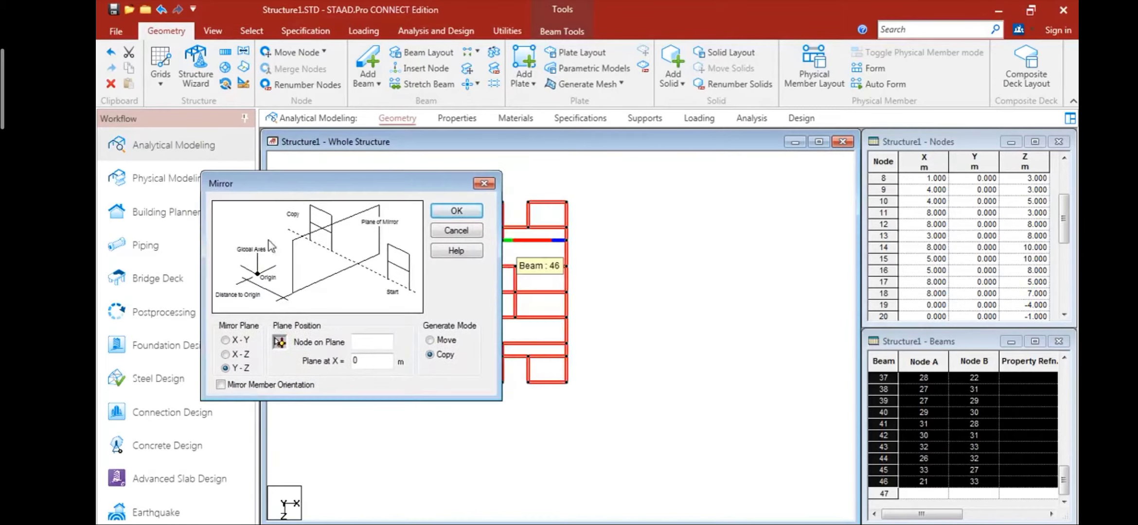
pyautogui.click(566, 292)
pyautogui.click(458, 211)
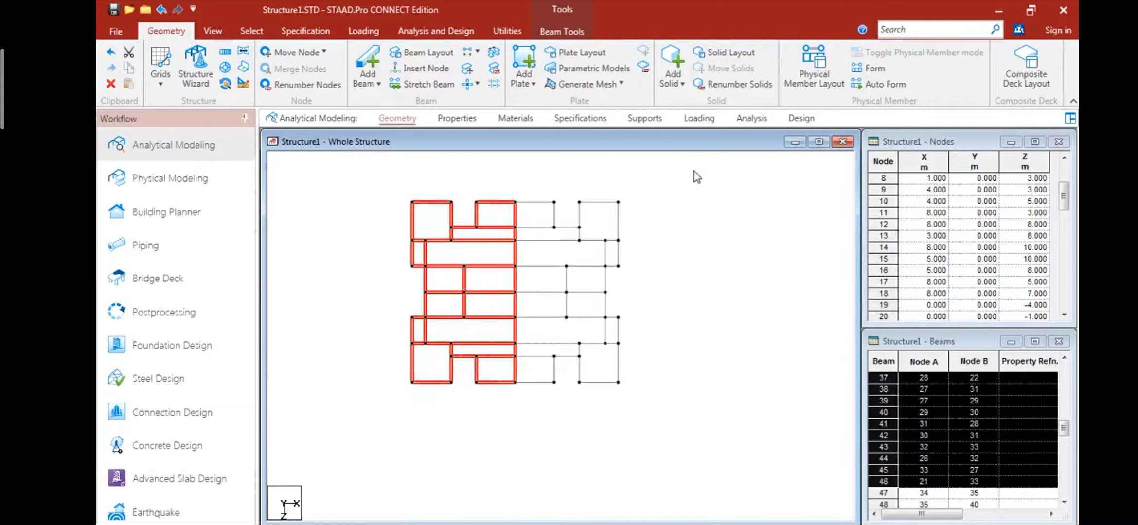
pyautogui.click(686, 258)
pyautogui.scroll(3, 494, 246)
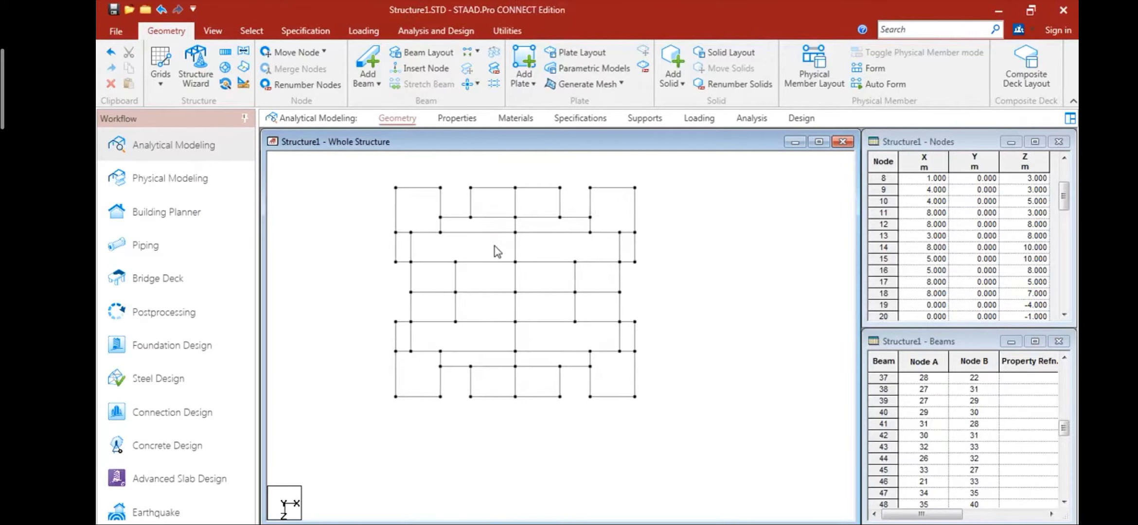
pyautogui.hotkey('ctrl', 'z')
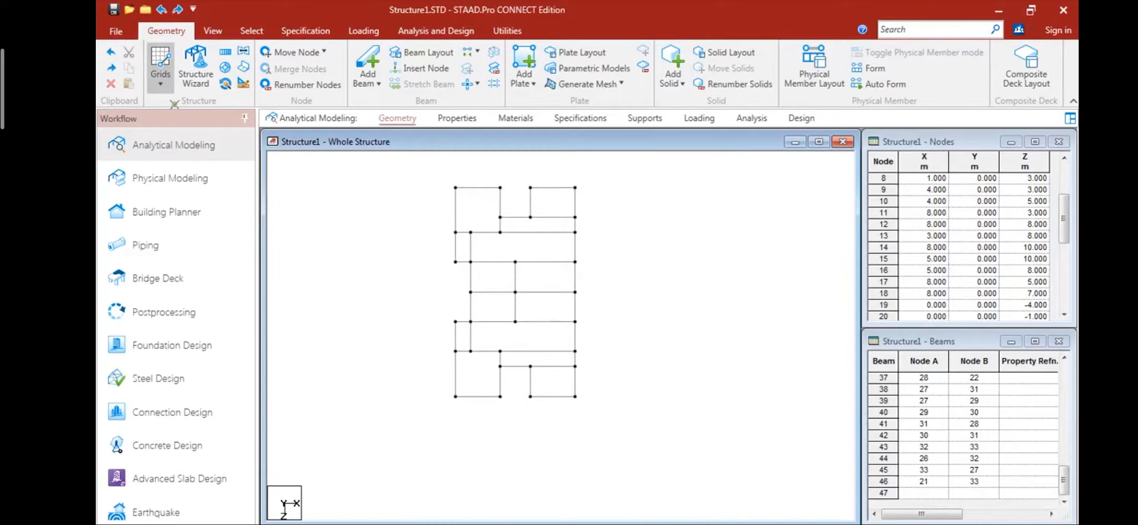
# - Place a standalone node at X 9, Z 10 on the default grid, and turn the grid off
pyautogui.click(161, 73)
pyautogui.scroll(1, 572, 406)
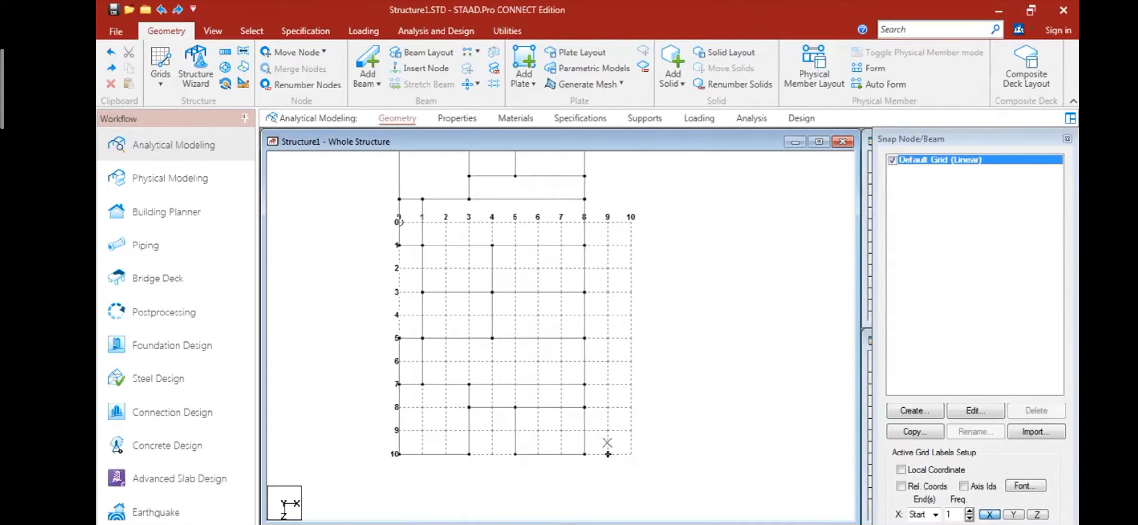
pyautogui.click(608, 454)
pyautogui.click(892, 160)
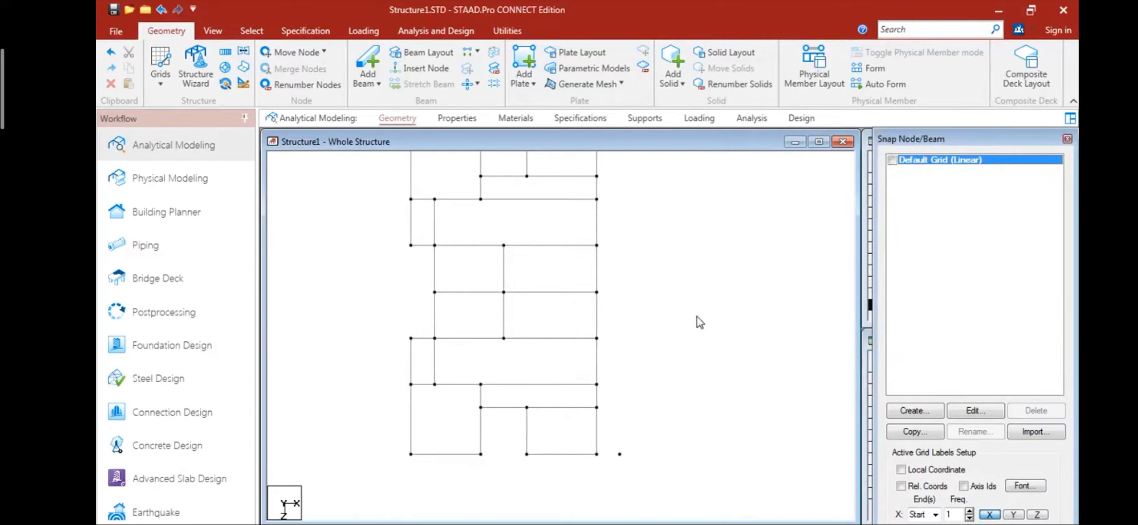
# - Mirror all the beams as a copy about the Y-Z plane through the standalone node at X 9
pyautogui.scroll(-3, 671, 382)
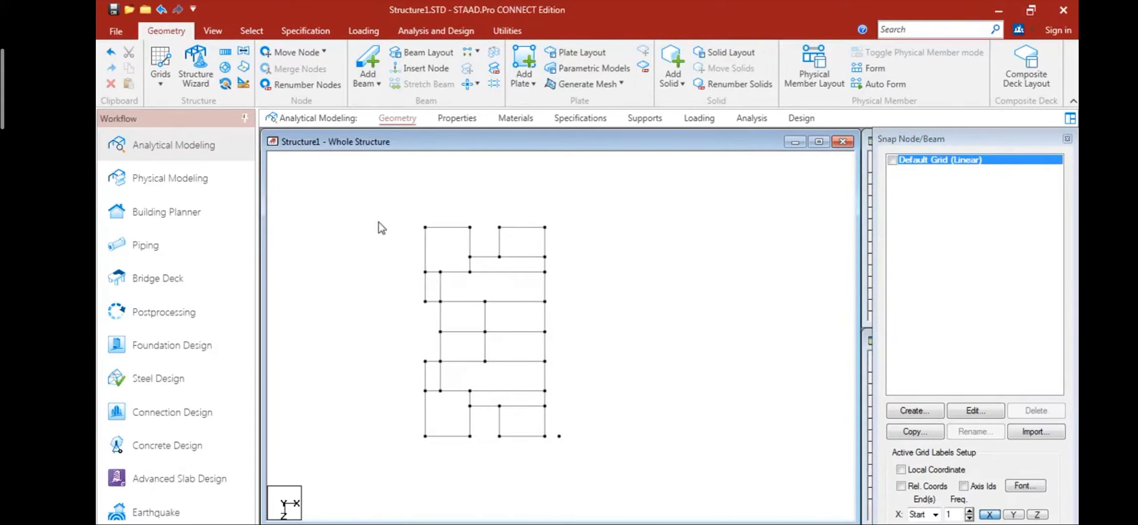
pyautogui.moveTo(367, 201); pyautogui.dragTo(551, 459)
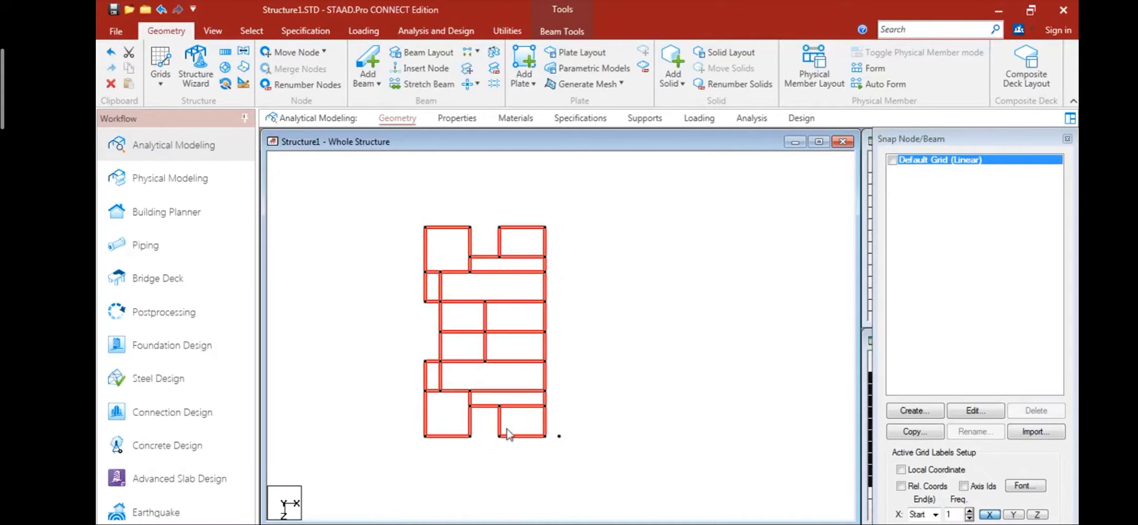
pyautogui.click(244, 51)
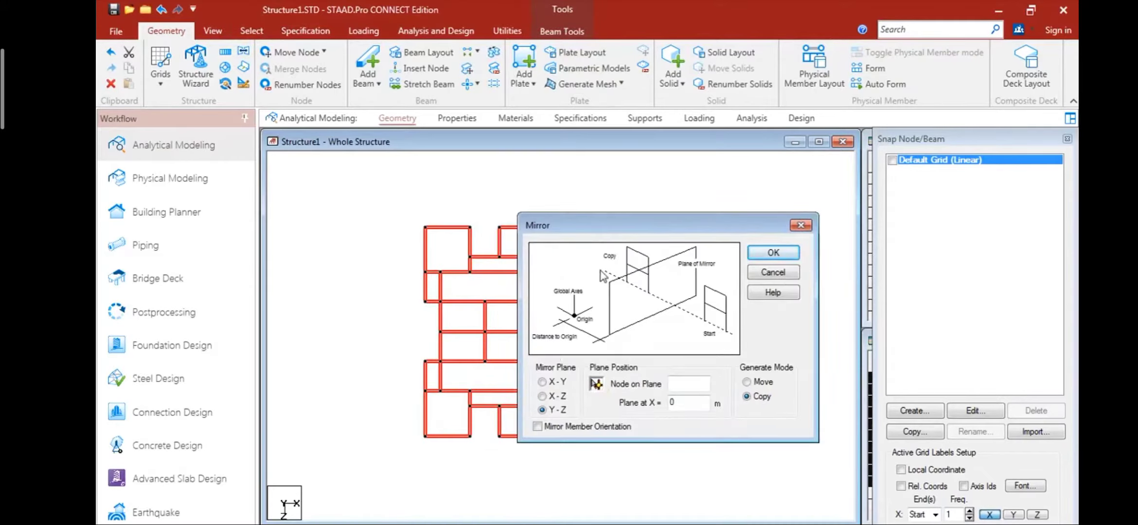
pyautogui.moveTo(624, 219); pyautogui.dragTo(829, 179)
pyautogui.click(559, 436)
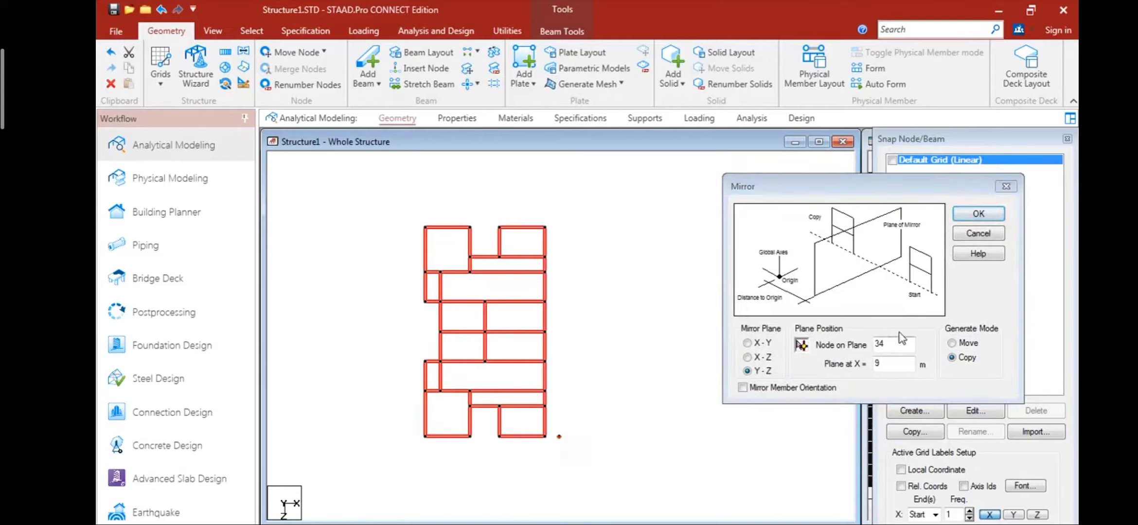
pyautogui.click(978, 214)
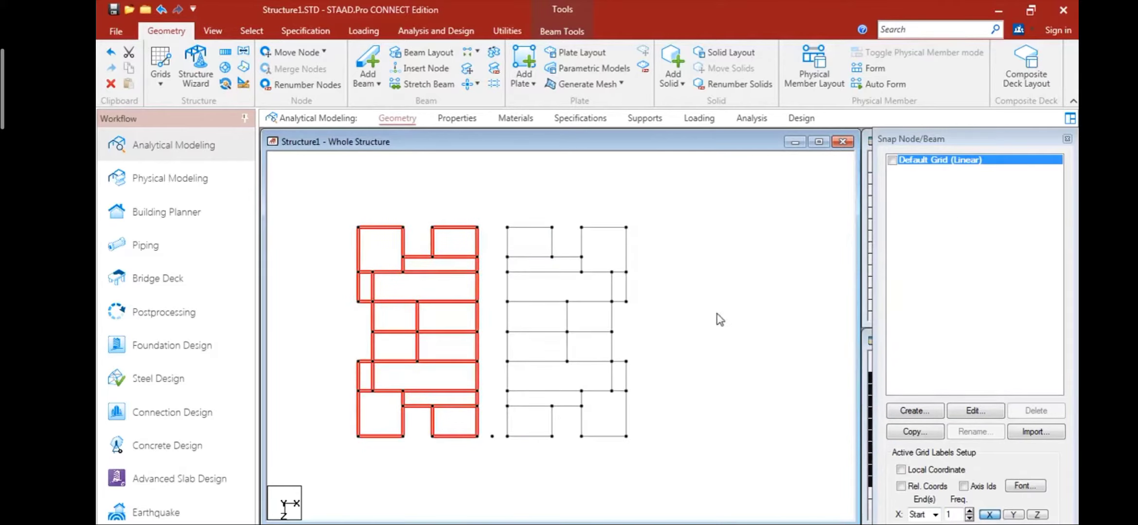
pyautogui.click(720, 320)
# - Join the two mirrored blocks with beams between the midpoints of the facing edge beams, at Z -3 and Z 9
pyautogui.scroll(2, 498, 452)
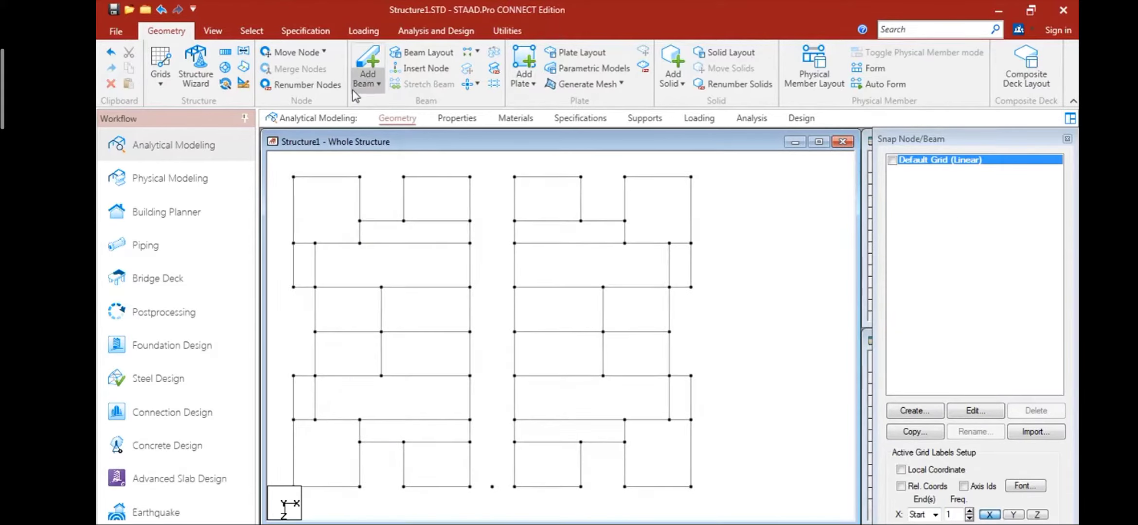
pyautogui.click(366, 64)
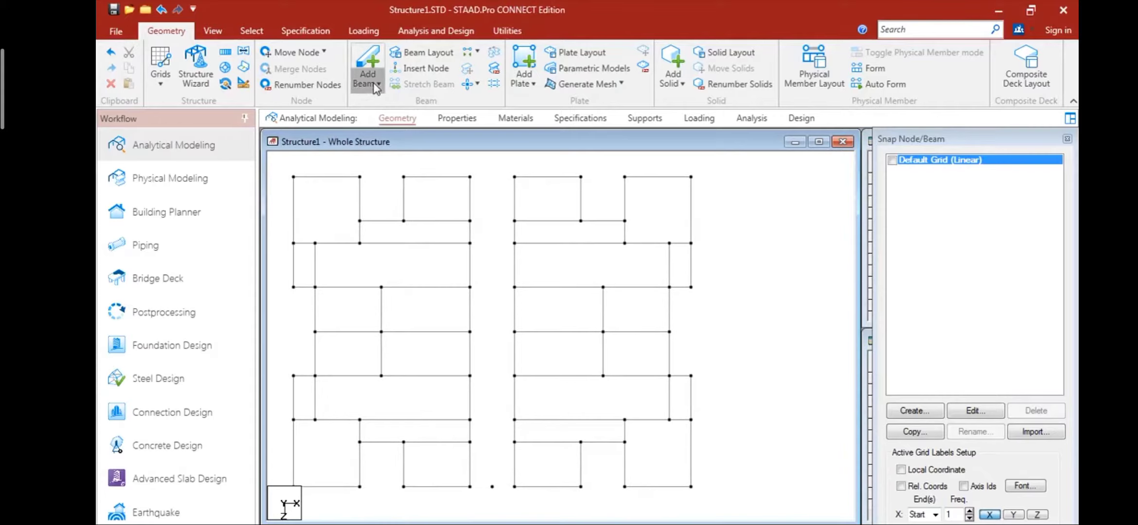
pyautogui.click(467, 201)
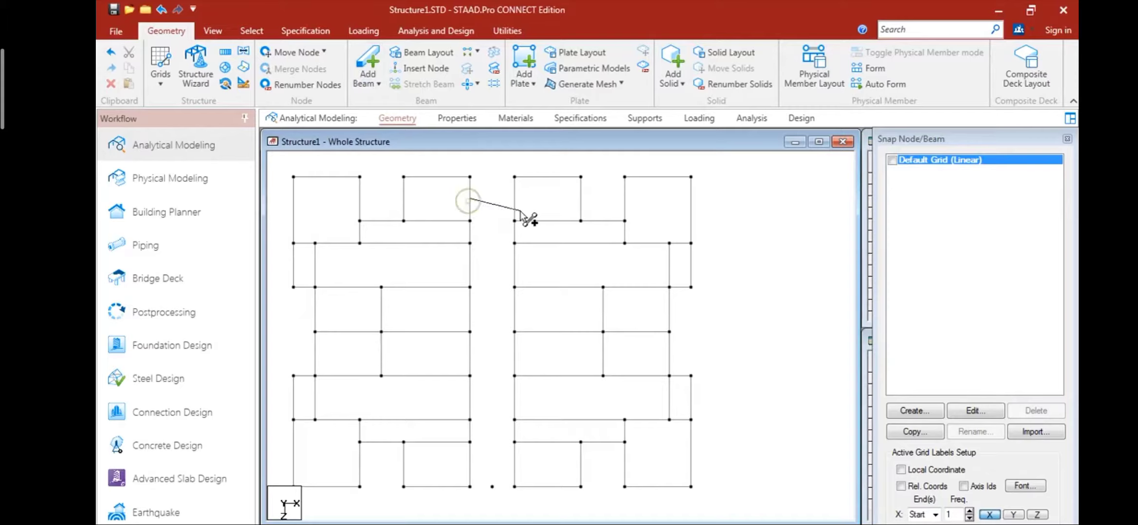
pyautogui.click(515, 200)
pyautogui.moveTo(571, 320); pyautogui.dragTo(592, 234, button='middle')
pyautogui.click(493, 376)
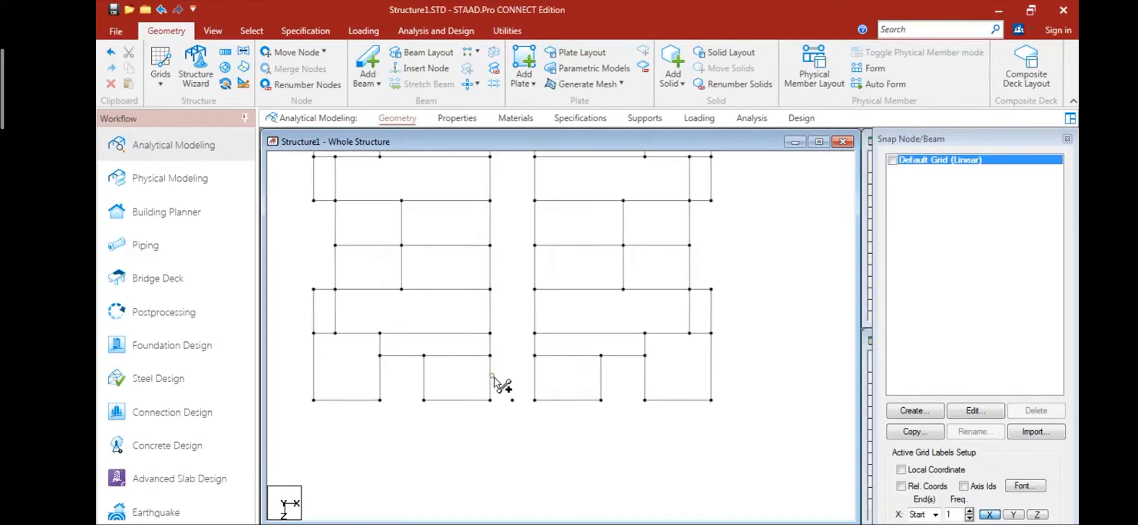
pyautogui.click(534, 377)
# - Delete the standalone node at X 9, Z 10 between the two blocks
pyautogui.click(250, 31)
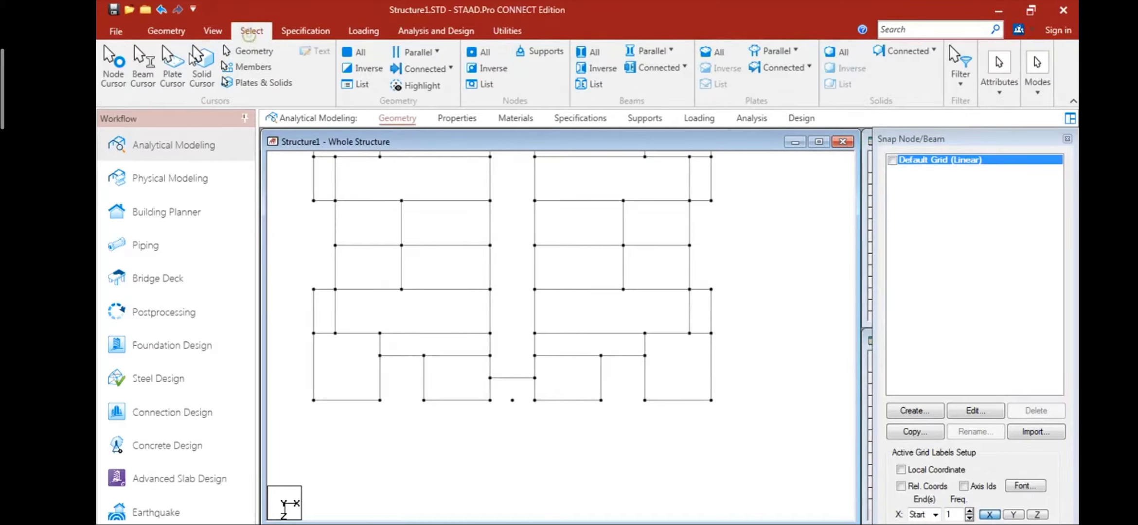
pyautogui.click(114, 65)
pyautogui.click(512, 399)
pyautogui.press('Delete')
pyautogui.scroll(-2, 474, 433)
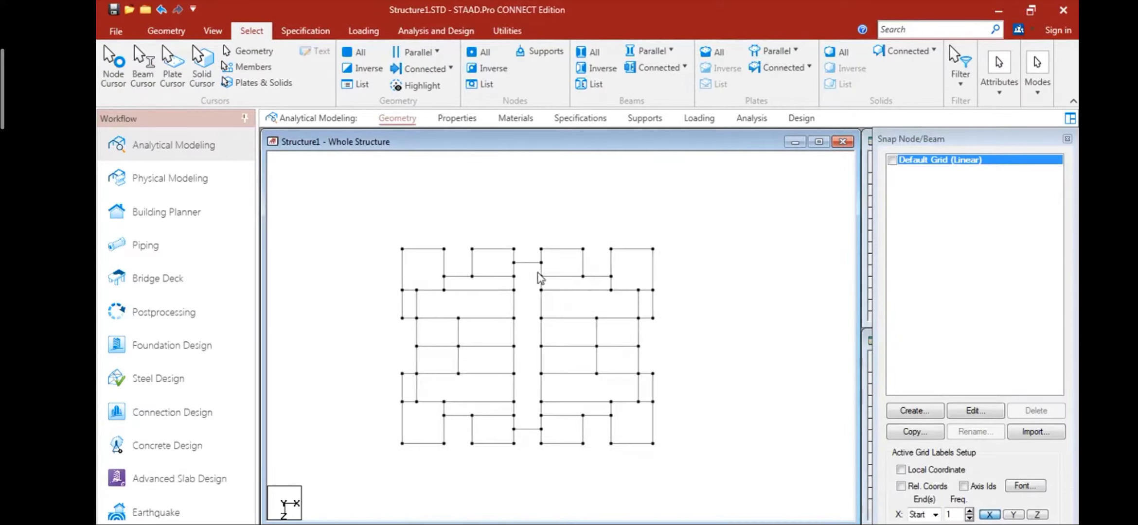
# - Define a rectangular concrete section with YD 0.23 m and ZD 0.23 m
pyautogui.click(458, 118)
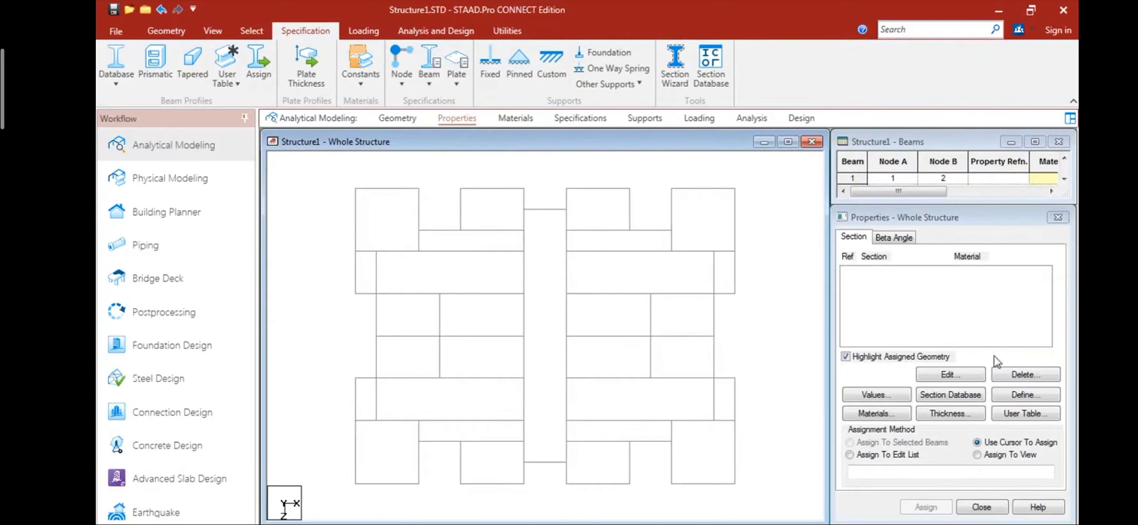
pyautogui.click(1022, 394)
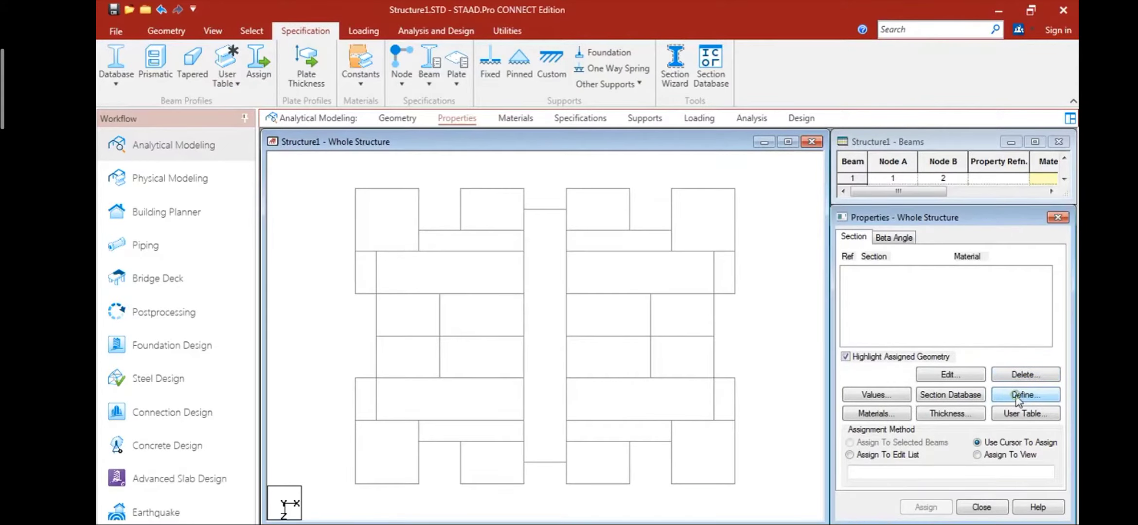
pyautogui.click(459, 217)
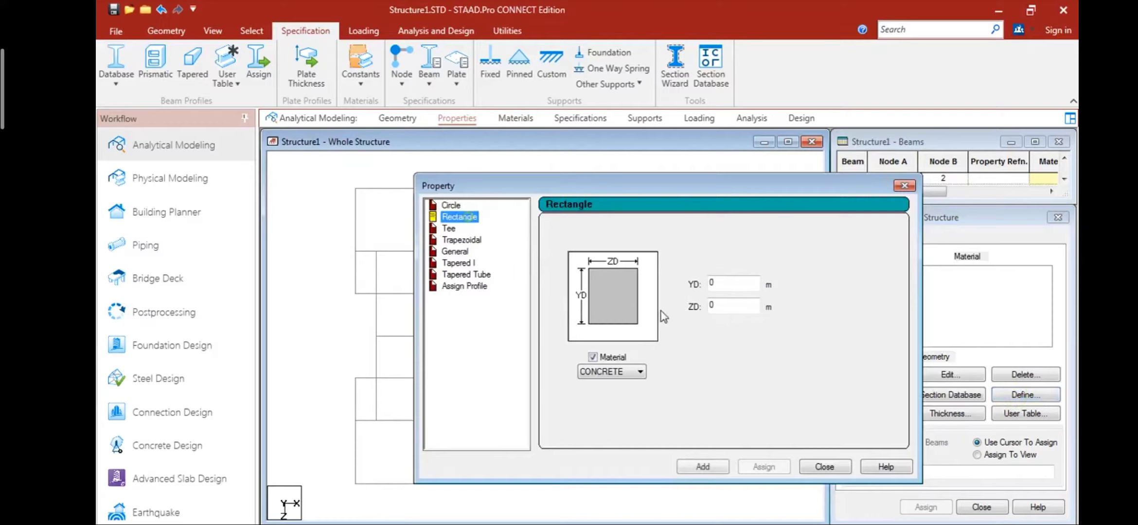
pyautogui.click(727, 286)
pyautogui.write('.2')
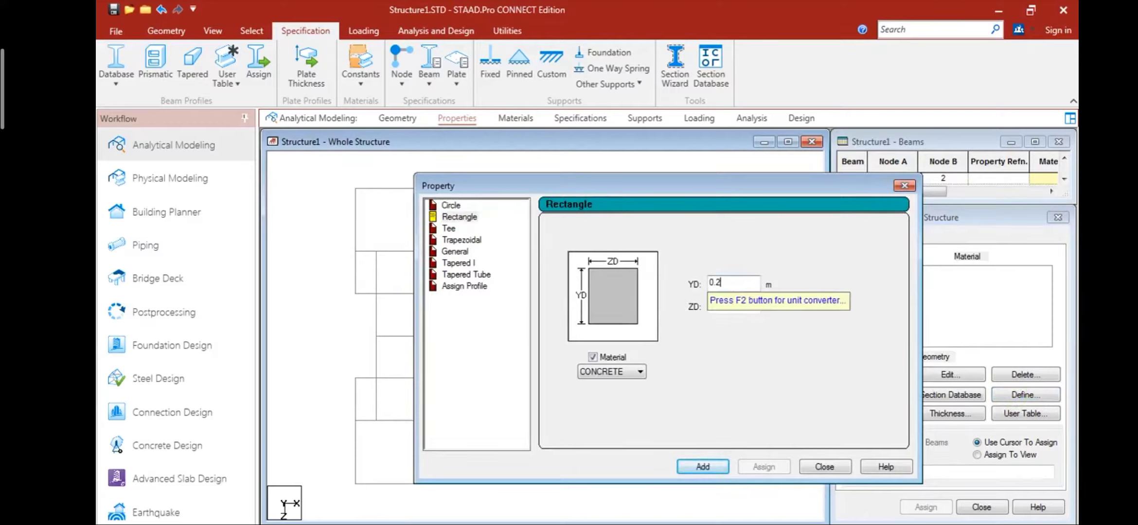
pyautogui.write('3.23')
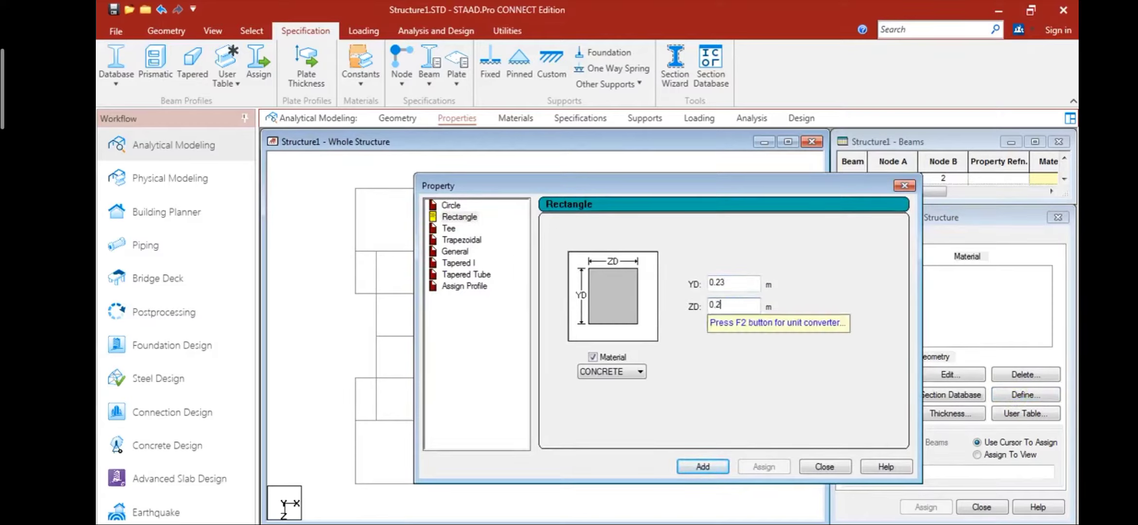
pyautogui.click(702, 467)
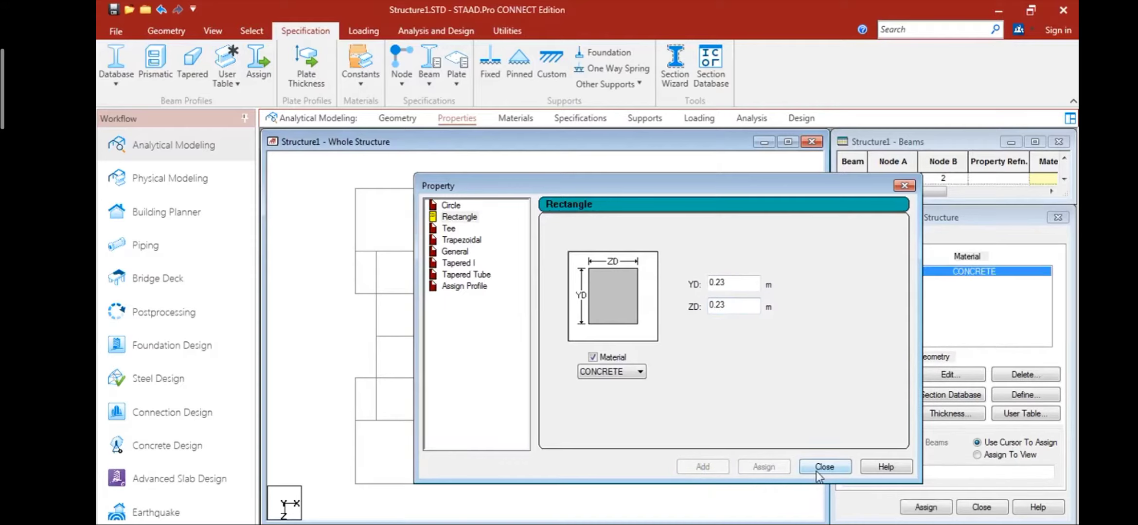
pyautogui.click(817, 468)
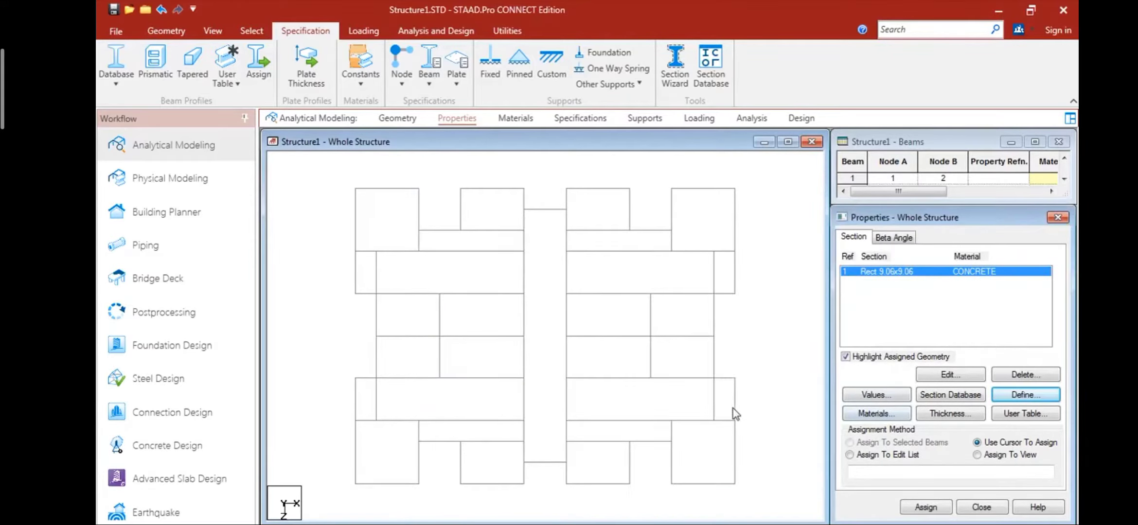
# - Assign the rectangular concrete section to all beams in the view
pyautogui.moveTo(721, 417); pyautogui.dragTo(736, 395, button='middle')
pyautogui.click(977, 455)
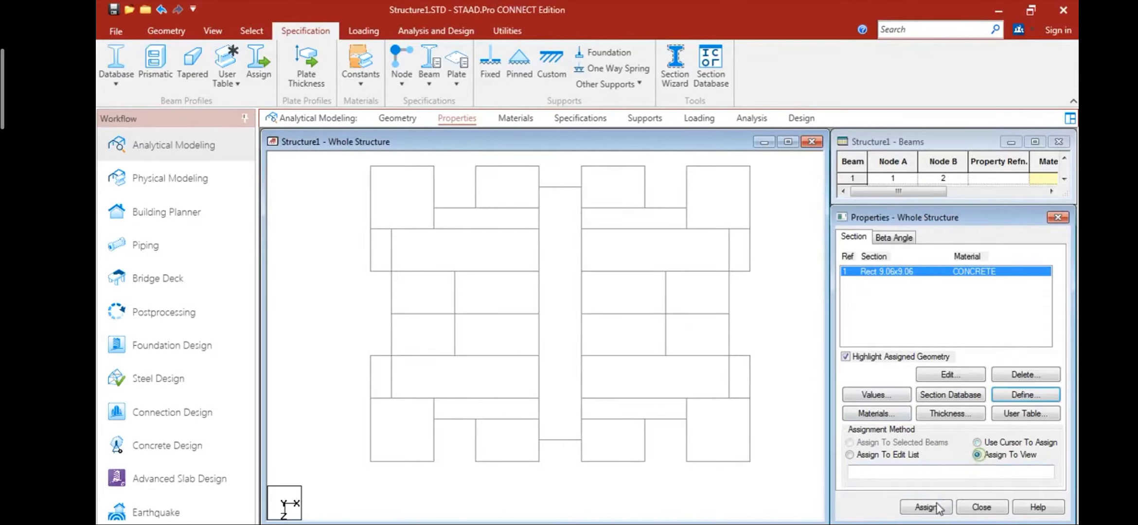
pyautogui.click(934, 508)
pyautogui.click(961, 403)
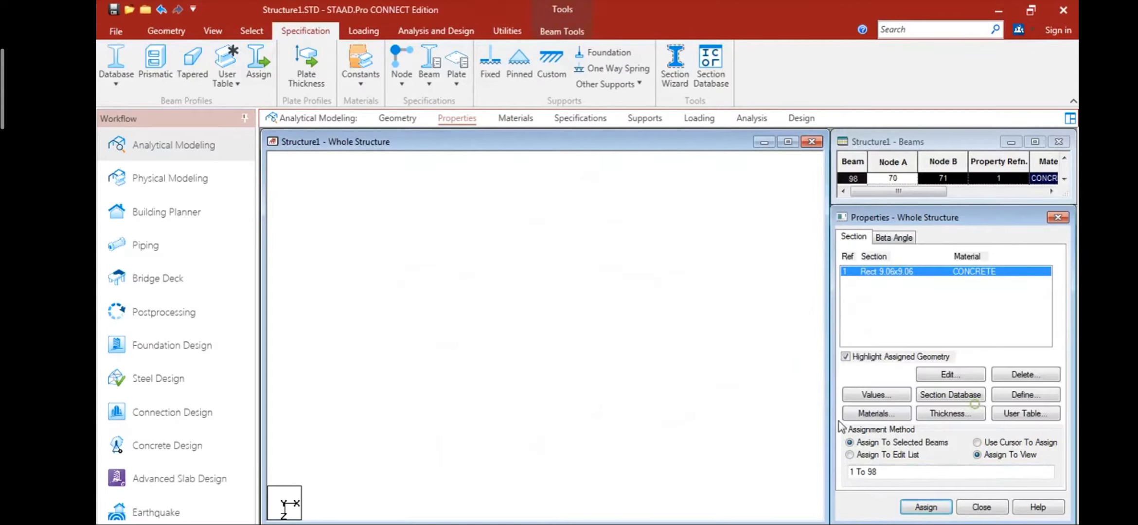
pyautogui.scroll(-2, 595, 341)
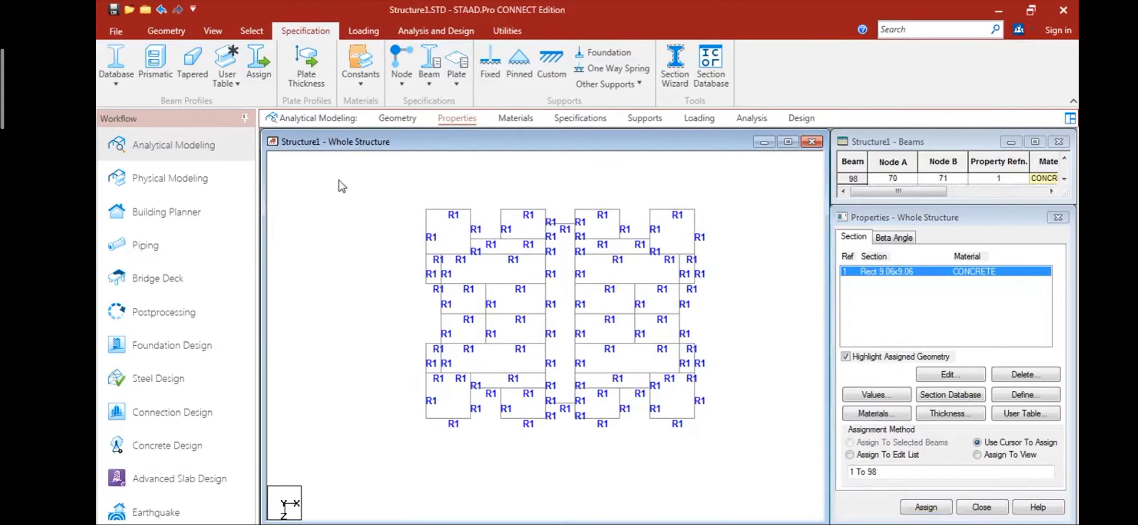
# - Select all beams and generate plates in every enclosed panel of the floor plan
pyautogui.click(211, 34)
pyautogui.click(262, 31)
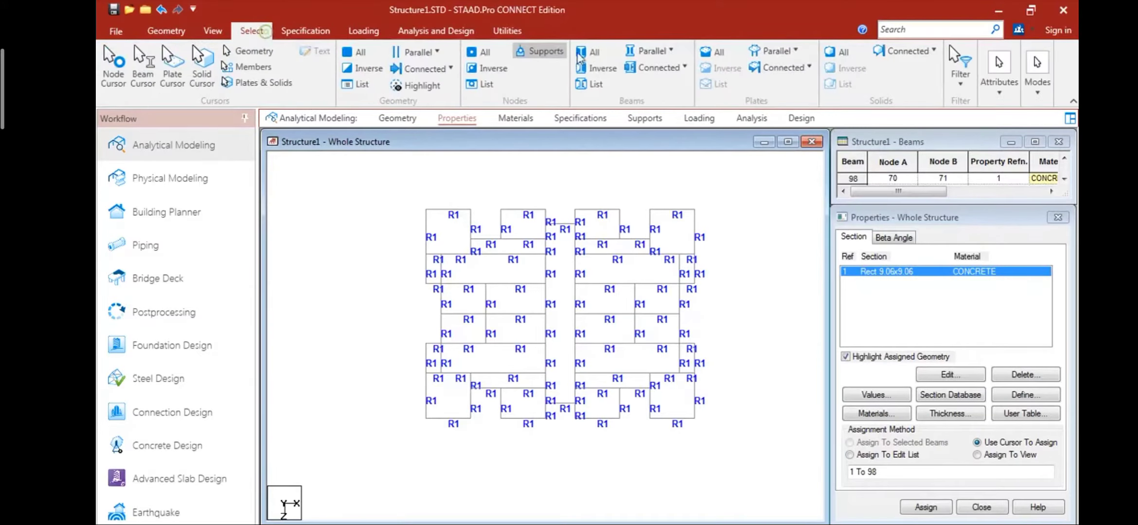
pyautogui.click(668, 52)
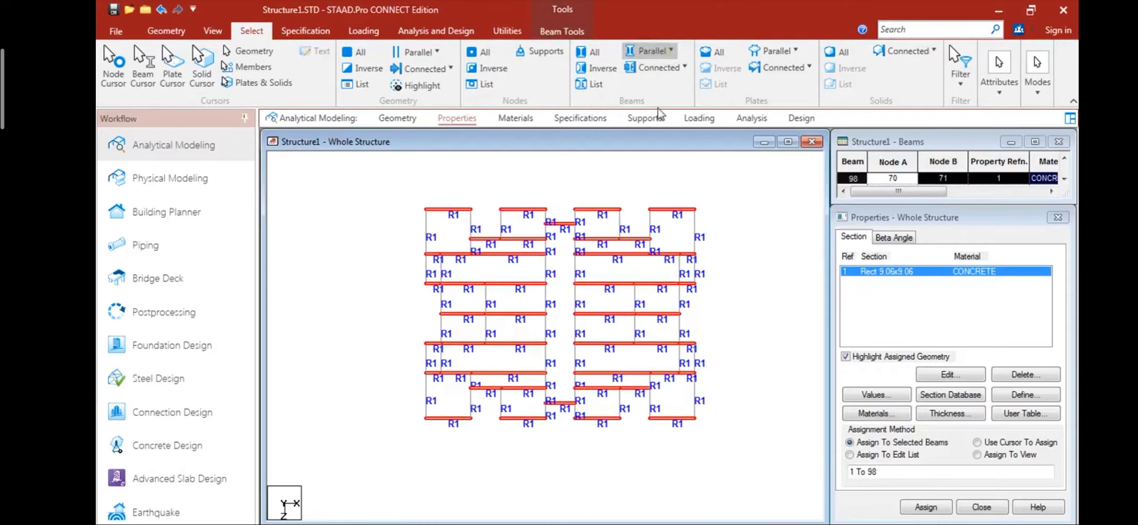
pyautogui.click(213, 31)
pyautogui.click(166, 30)
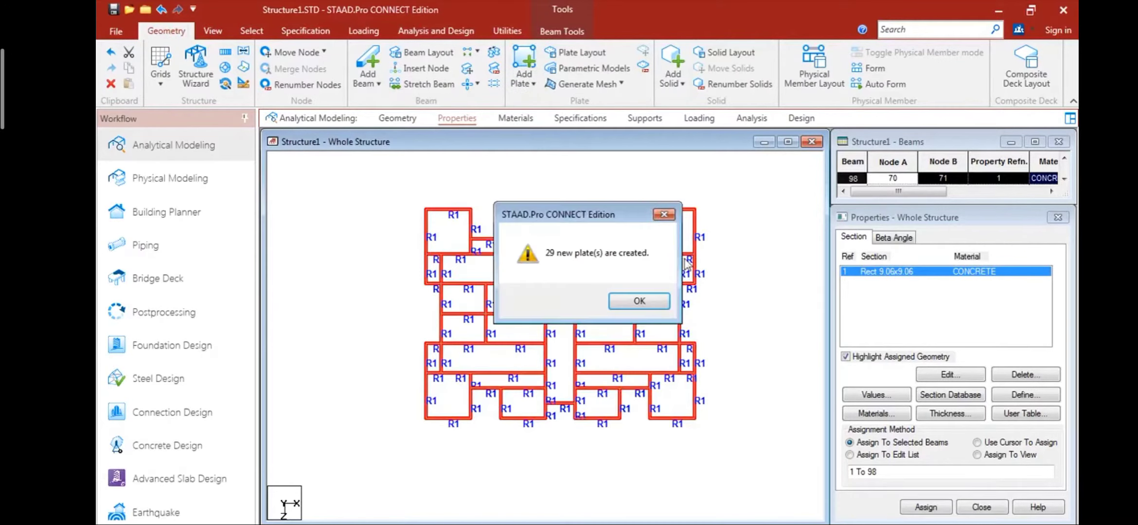
pyautogui.click(643, 301)
# - Inspect the floor with its new plates in a 3D rendering, and close the rendering
pyautogui.rightClick(751, 323)
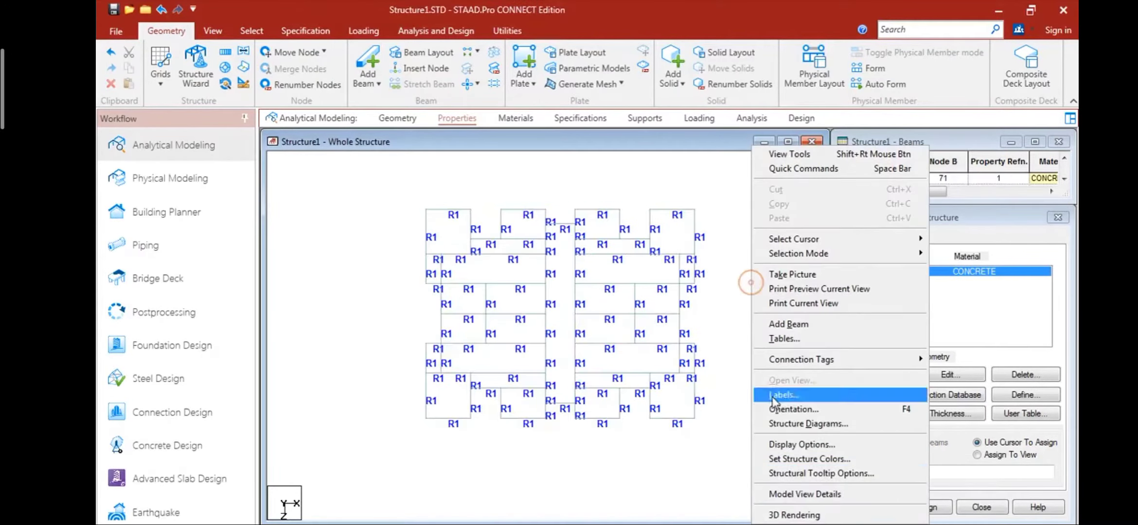
pyautogui.click(788, 517)
pyautogui.moveTo(692, 350); pyautogui.dragTo(766, 252)
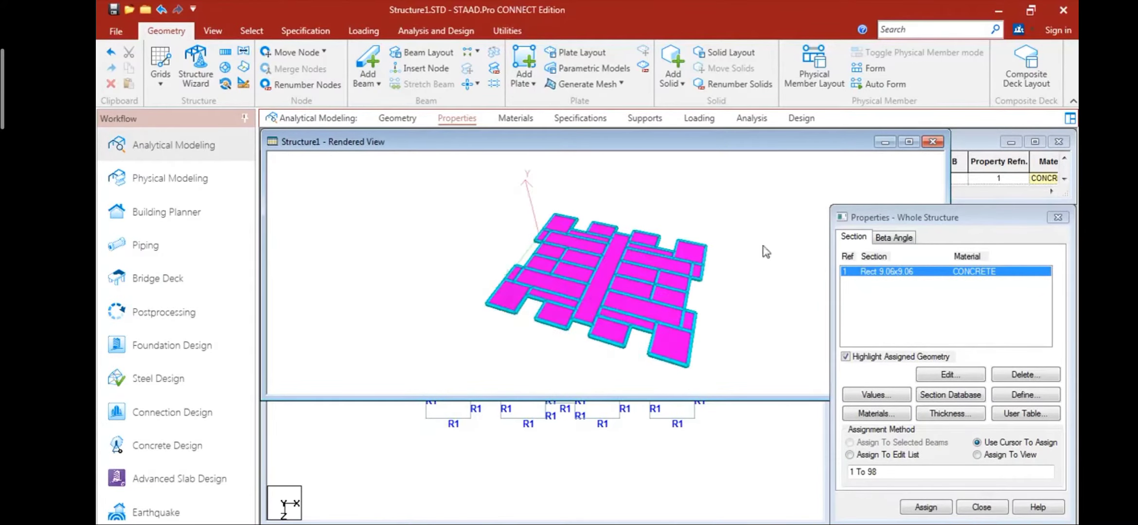
pyautogui.click(929, 142)
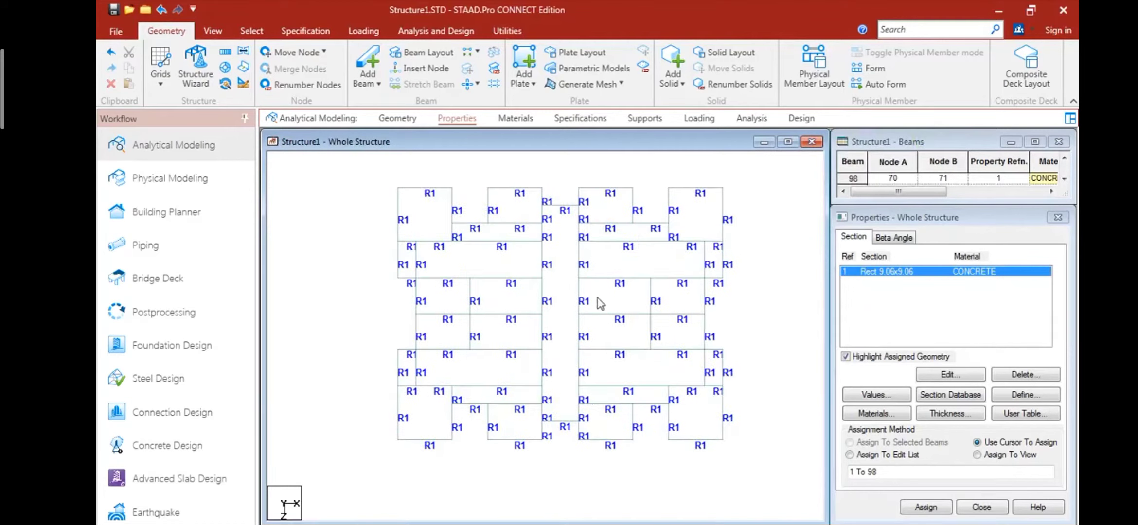
pyautogui.scroll(-2, 508, 296)
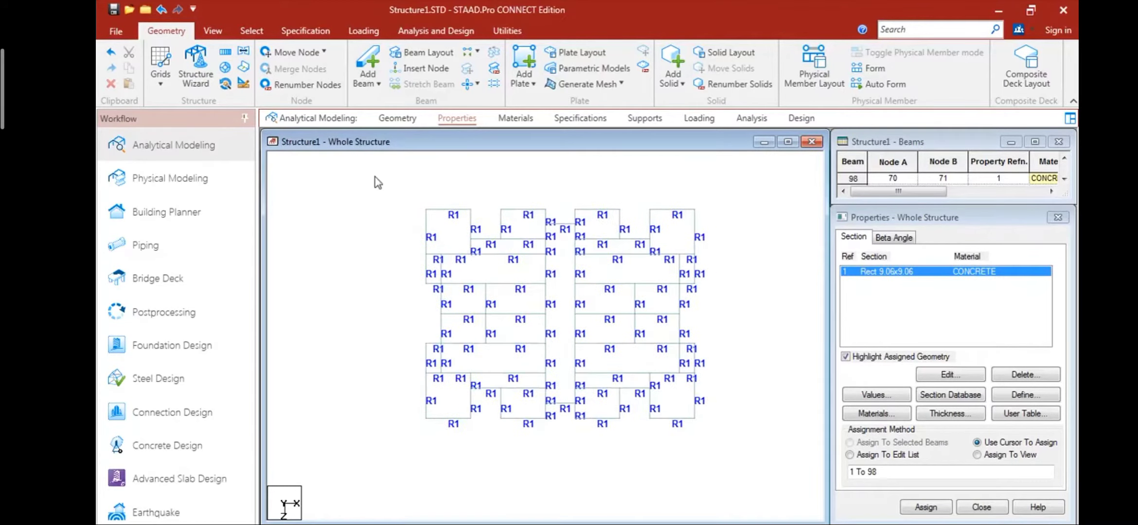
# - Define a concrete plate thickness of 0.12 m at all four nodes and assign it to all floor plates
pyautogui.click(953, 414)
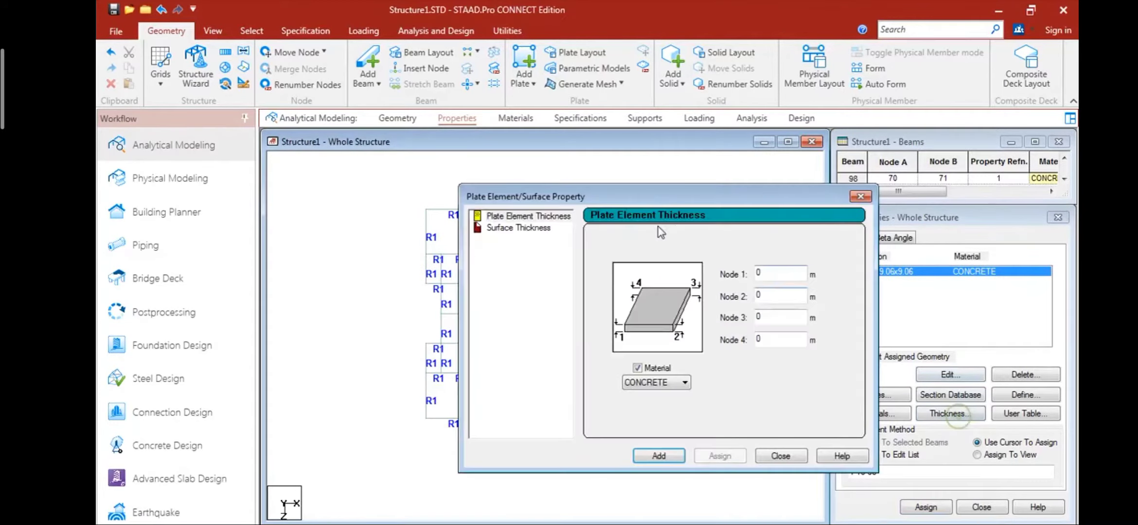
pyautogui.doubleClick(785, 273)
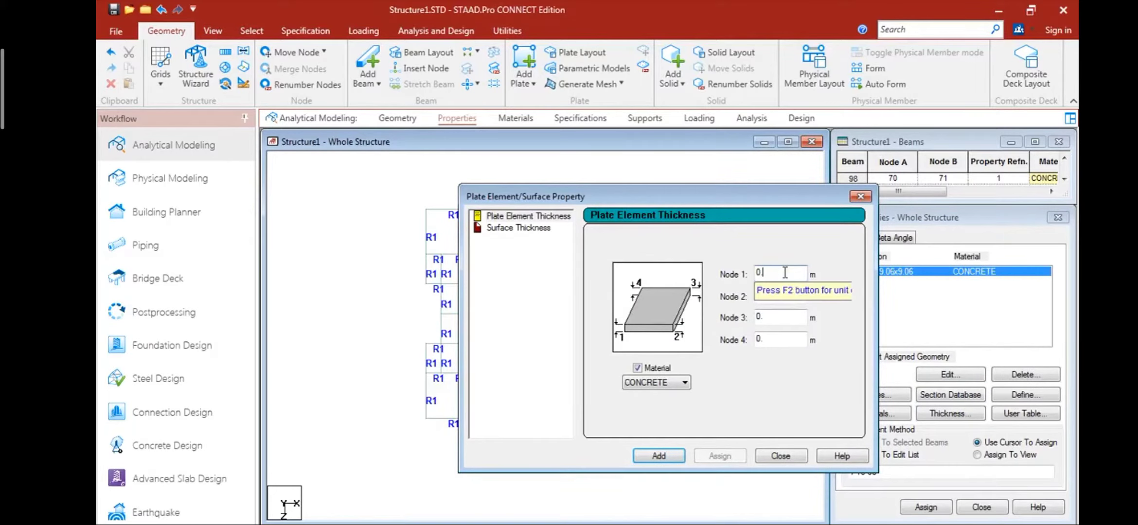
pyautogui.write('0.12')
pyautogui.click(679, 459)
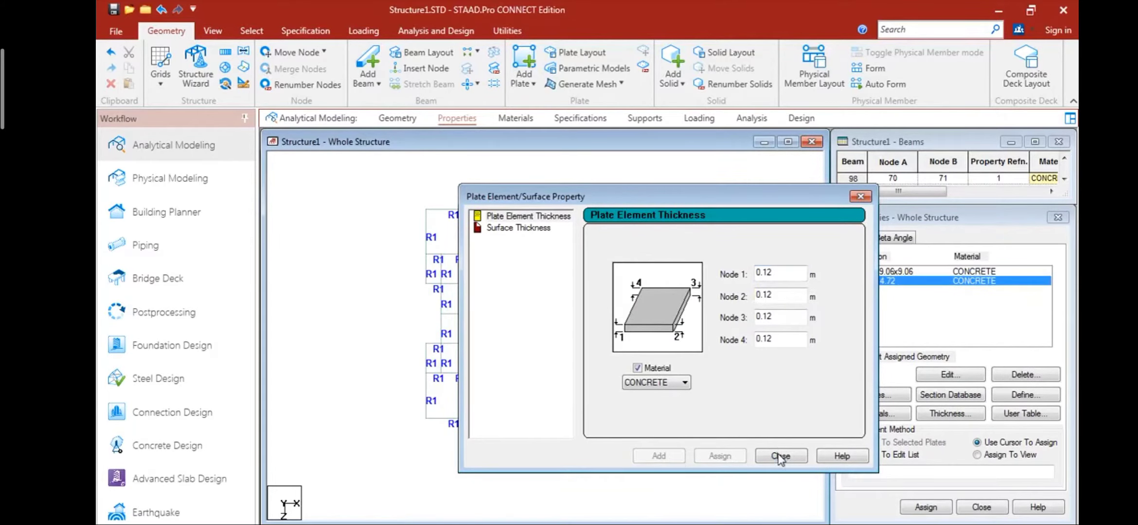
pyautogui.click(779, 456)
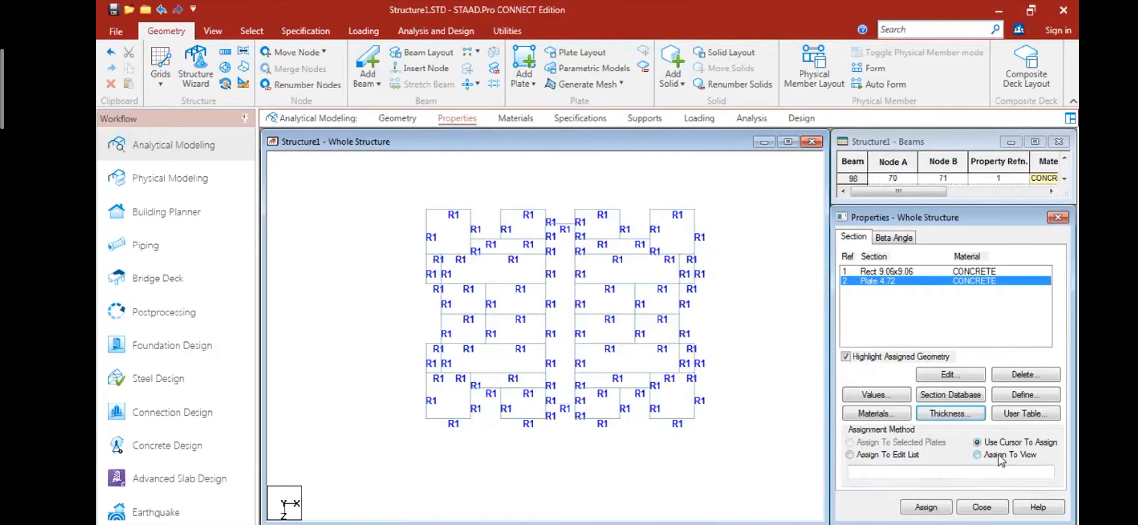
pyautogui.click(944, 506)
pyautogui.click(977, 407)
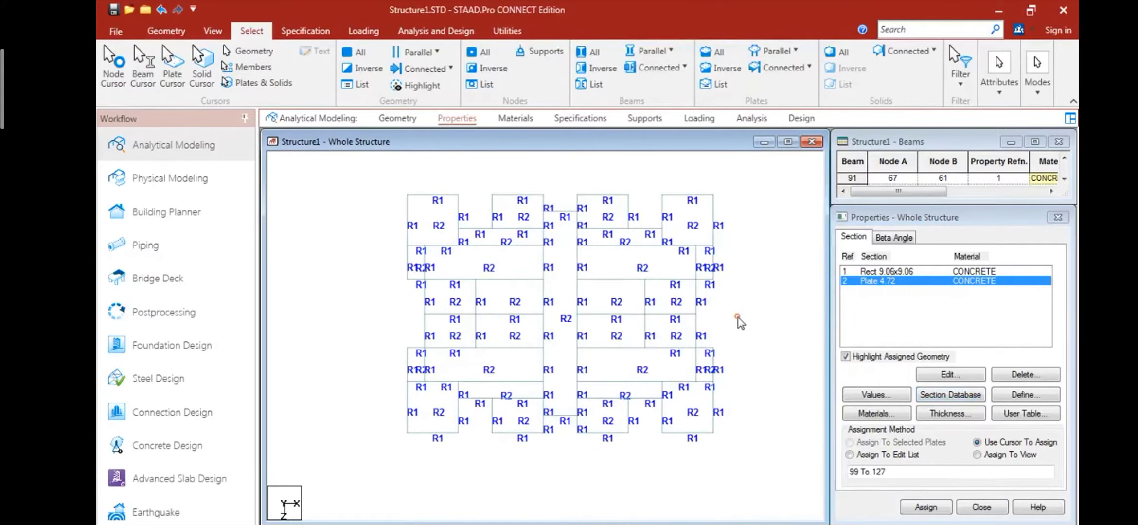
# - Check the floor slab with its assigned plate thickness in a 3D rendering, and close the rendering
pyautogui.rightClick(739, 321)
pyautogui.click(844, 514)
pyautogui.moveTo(675, 389); pyautogui.dragTo(739, 341)
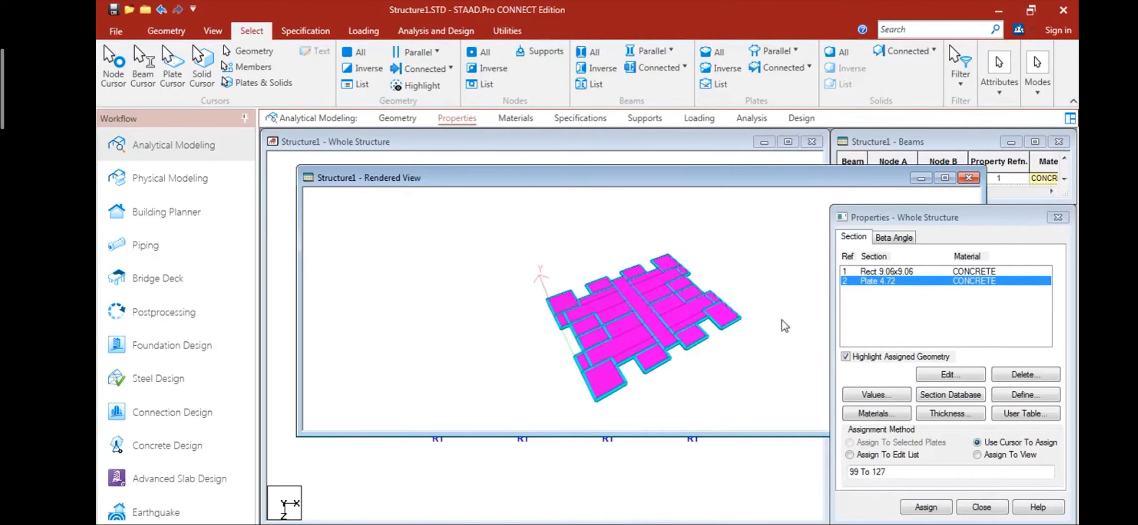
pyautogui.click(969, 178)
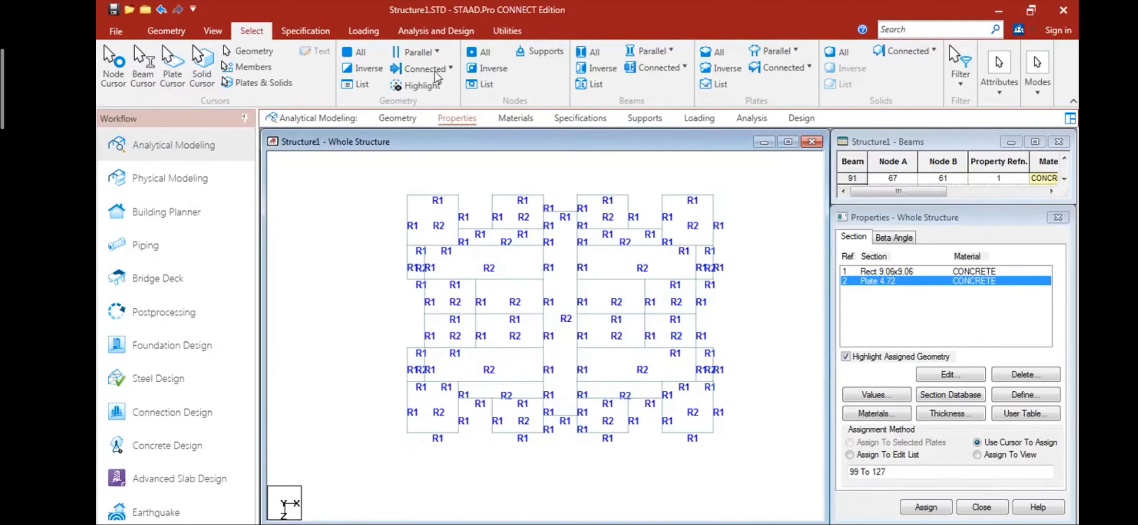
# - Repeat the floor framing along the Y direction in 11 steps at 3 m spacing, with the steps linked
pyautogui.click(213, 30)
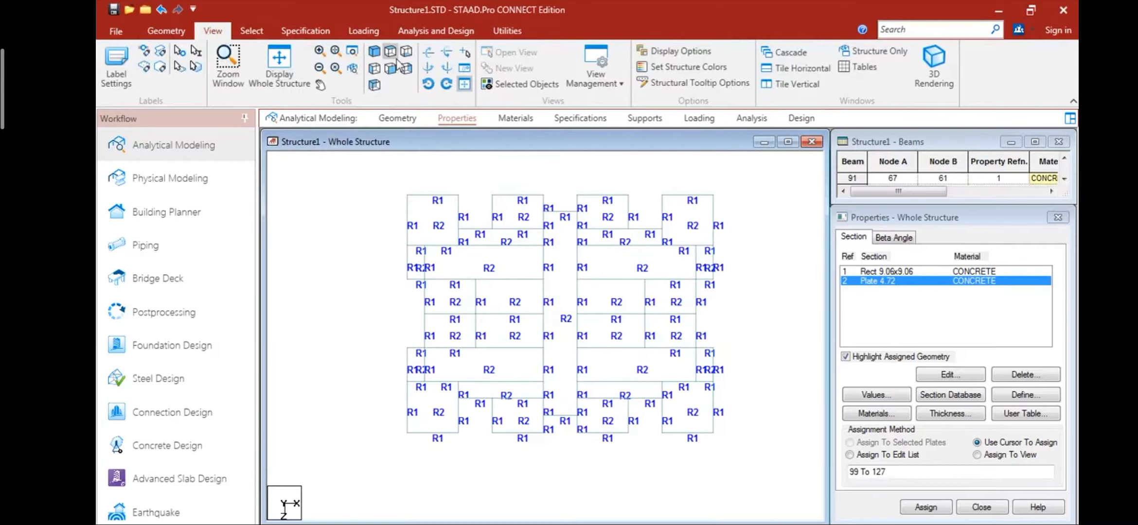
pyautogui.click(376, 53)
pyautogui.click(257, 28)
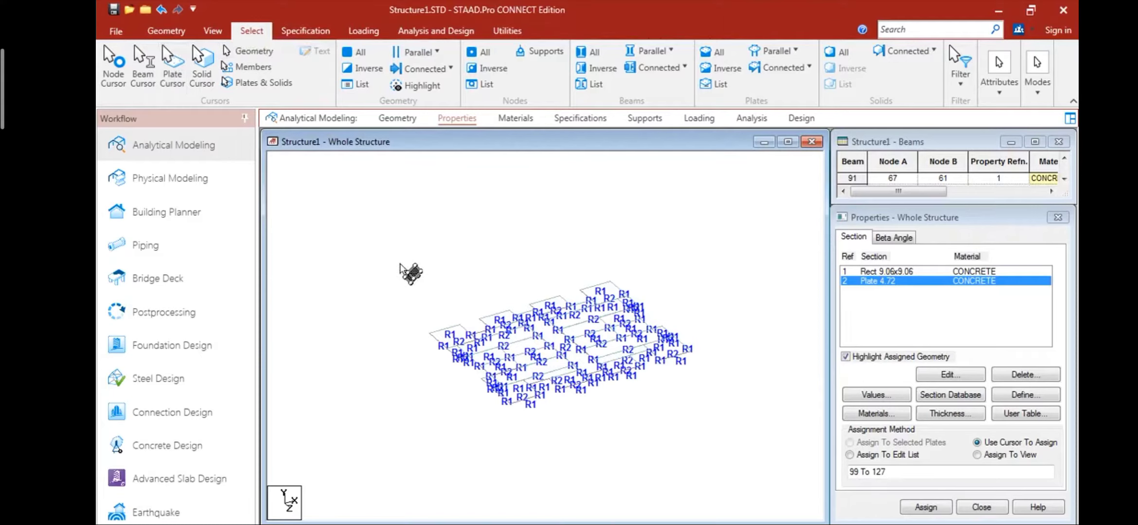
pyautogui.moveTo(381, 254); pyautogui.dragTo(666, 433)
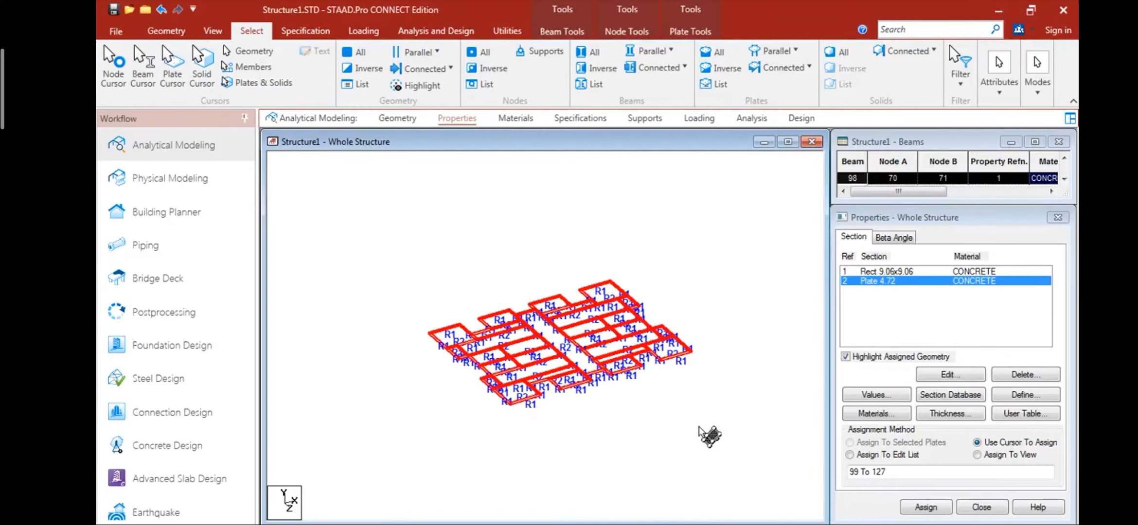
pyautogui.click(170, 33)
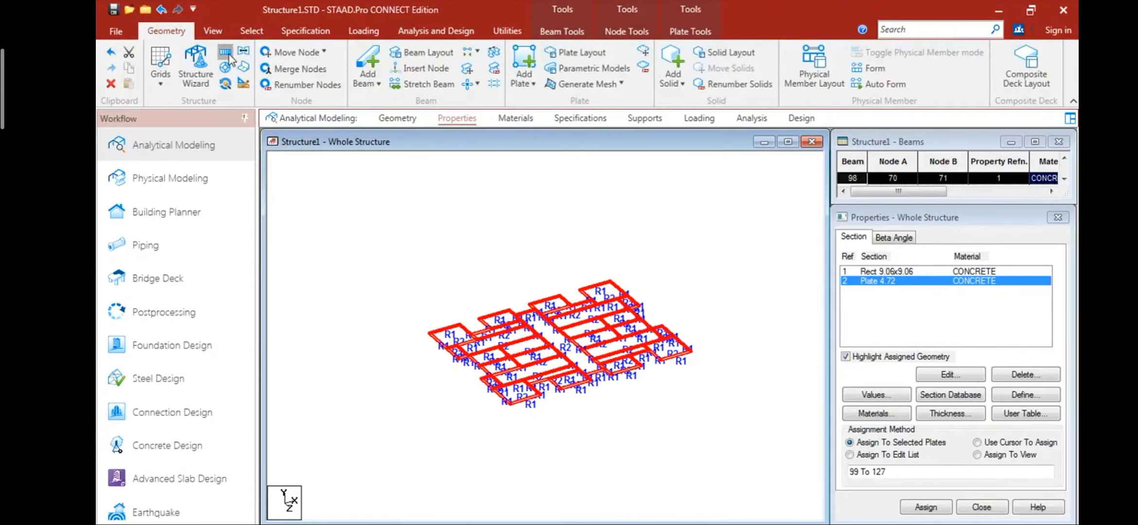
pyautogui.click(225, 52)
pyautogui.click(520, 399)
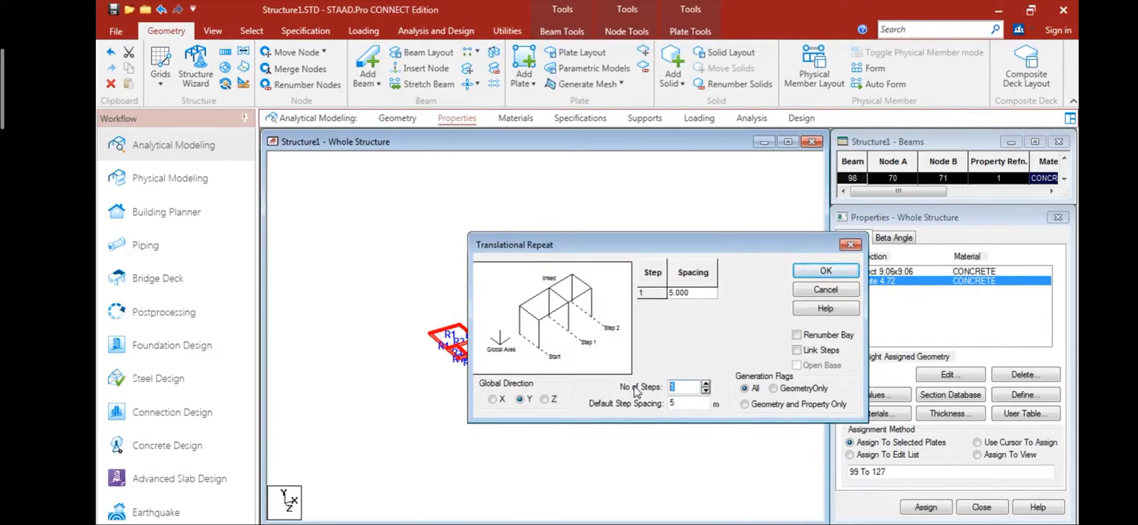
pyautogui.write('1')
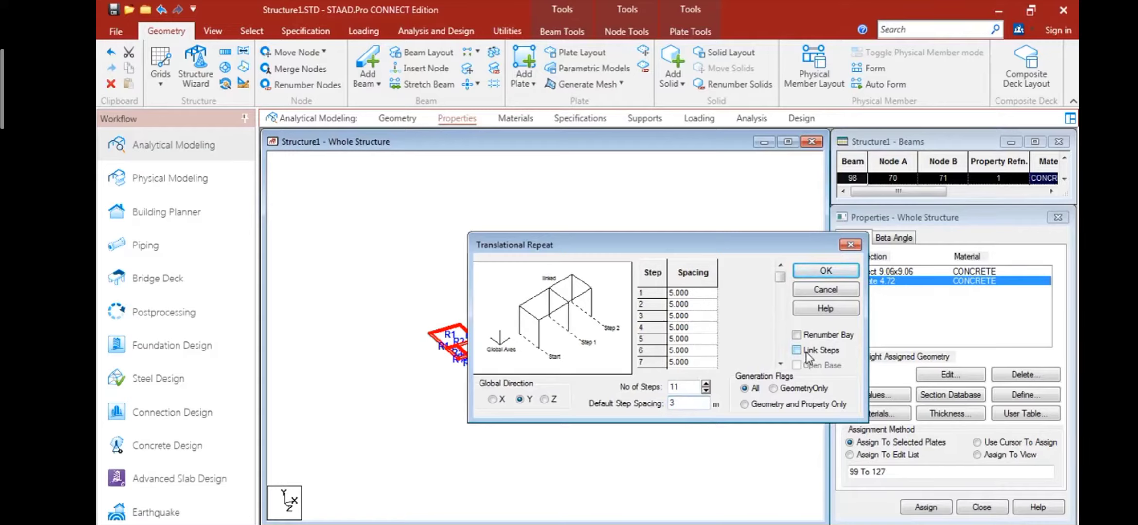
pyautogui.click(632, 442)
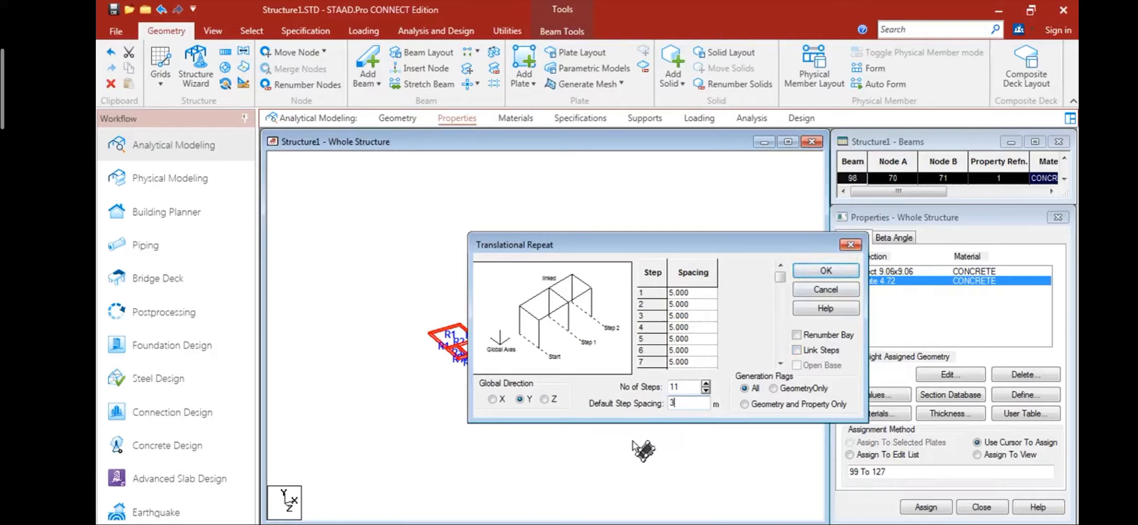
pyautogui.click(798, 351)
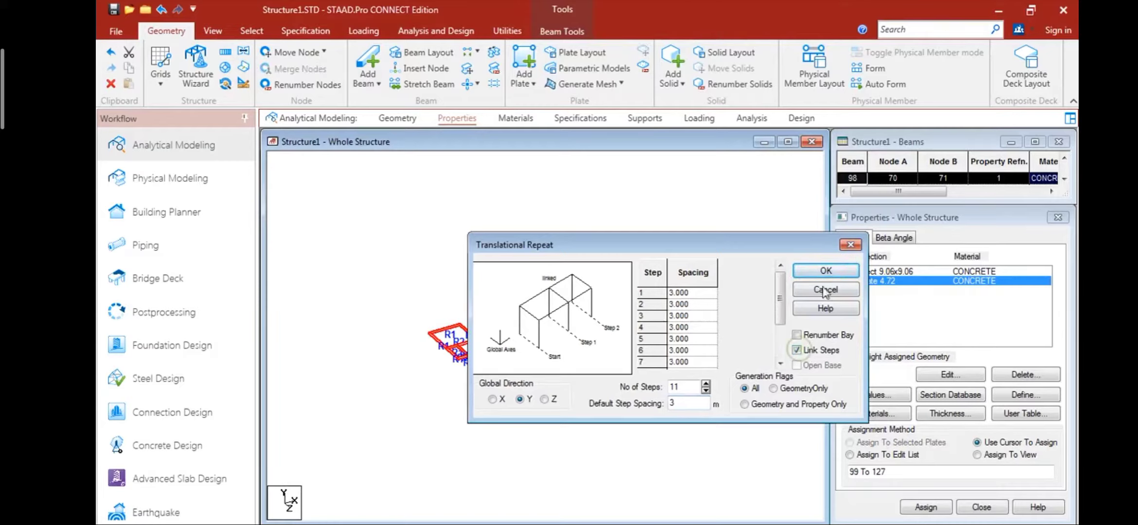
pyautogui.click(829, 272)
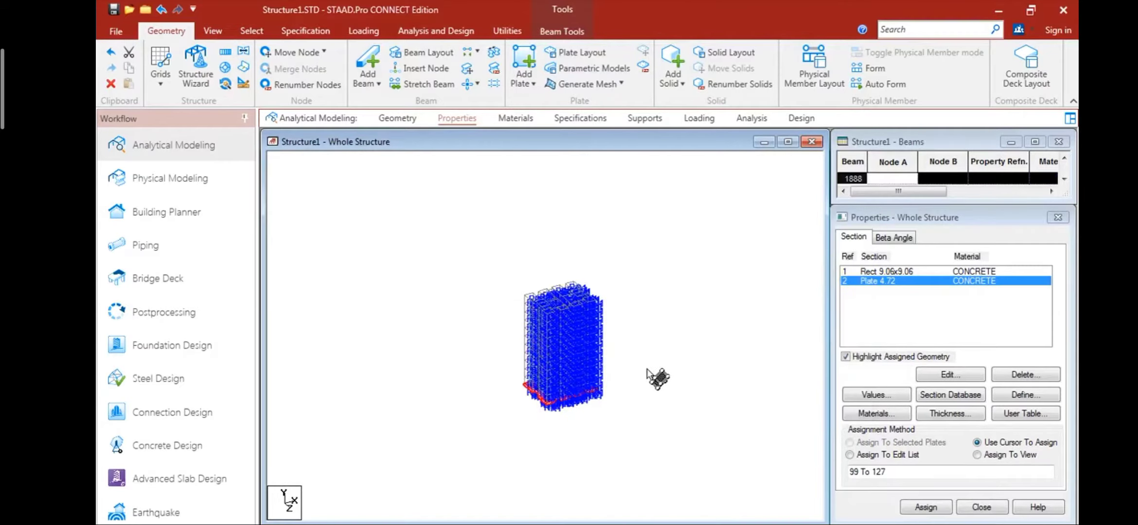
# - Inspect the multi-storey frame from several angles in a 3D rendering, and close the rendering
pyautogui.rightClick(681, 358)
pyautogui.click(720, 513)
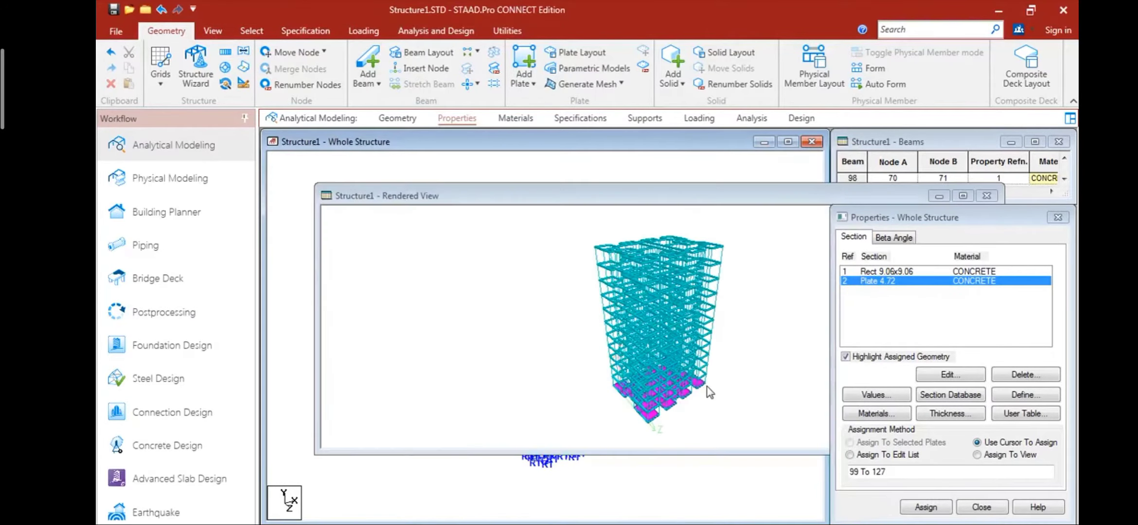
pyautogui.moveTo(718, 370); pyautogui.dragTo(552, 343)
pyautogui.moveTo(735, 336); pyautogui.dragTo(710, 304)
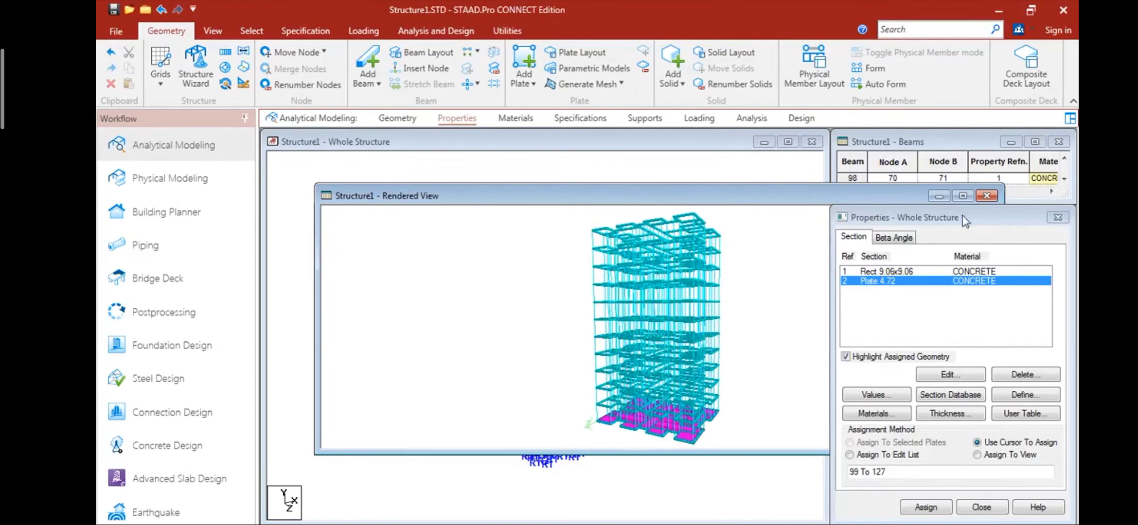
pyautogui.click(985, 196)
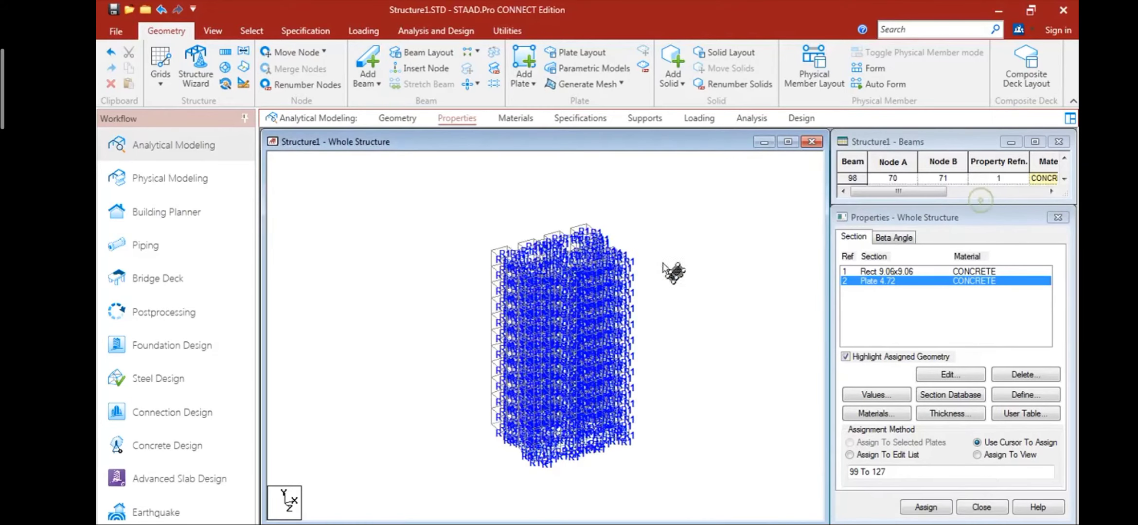
# - Select all beams parallel to Y and assign the rectangular concrete section to these columns
pyautogui.click(223, 33)
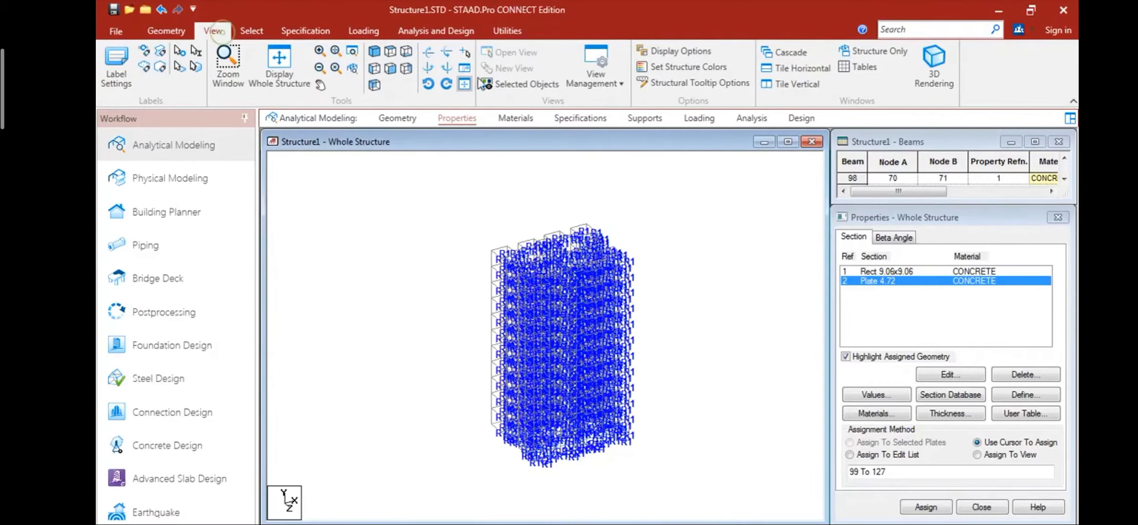
pyautogui.click(860, 272)
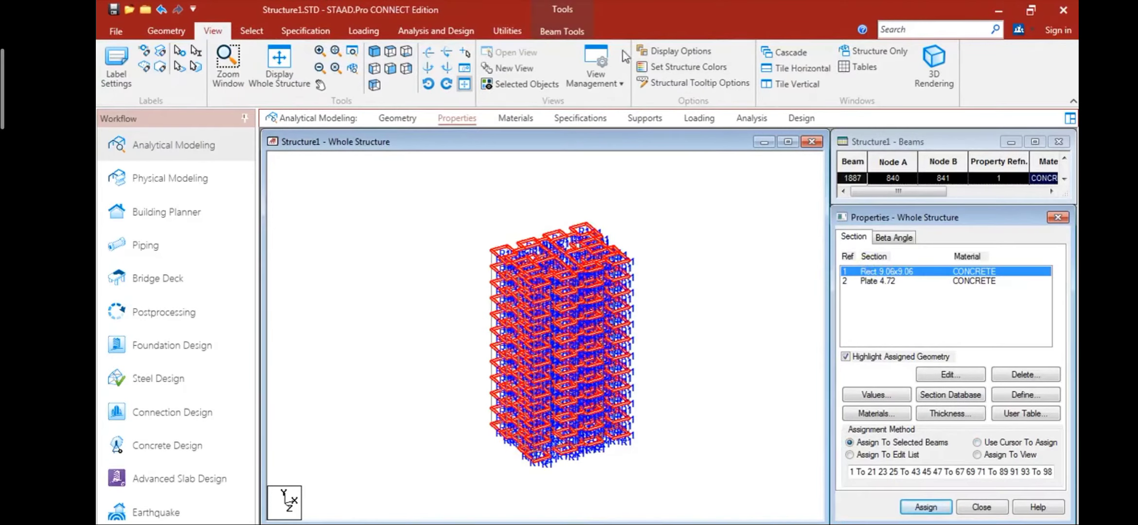
pyautogui.click(265, 28)
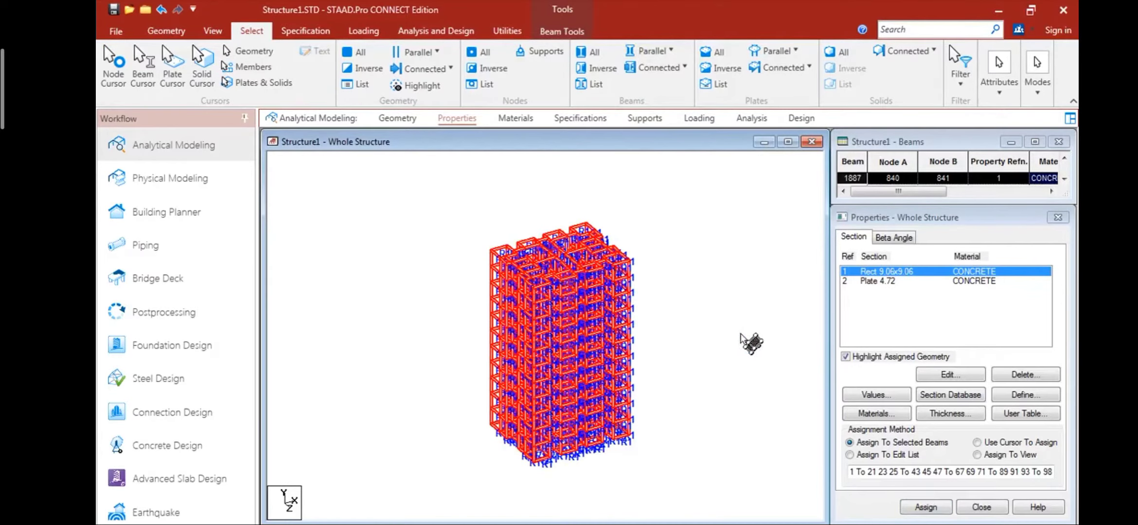
pyautogui.click(746, 341)
pyautogui.click(651, 51)
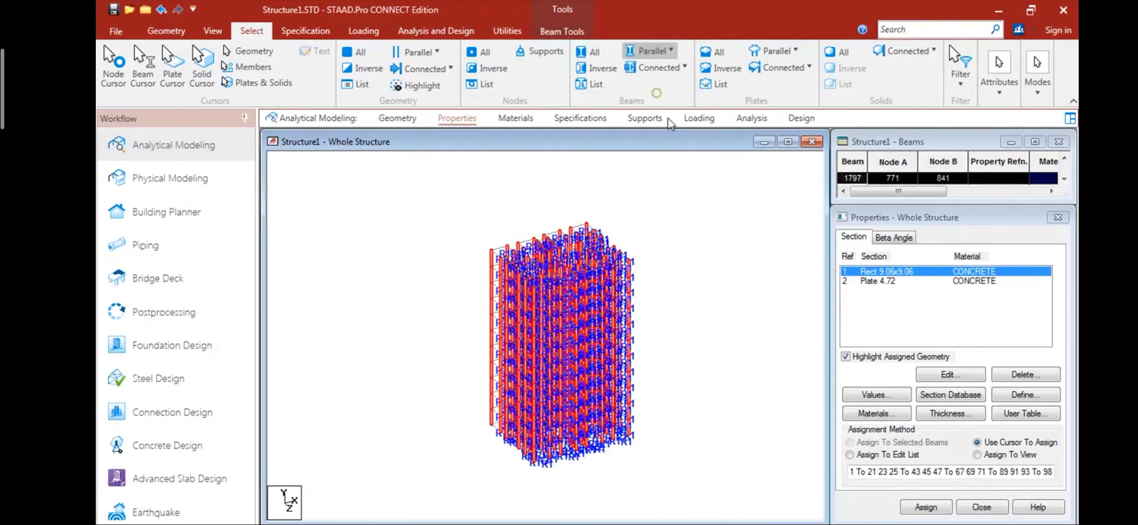
pyautogui.click(925, 507)
pyautogui.click(965, 407)
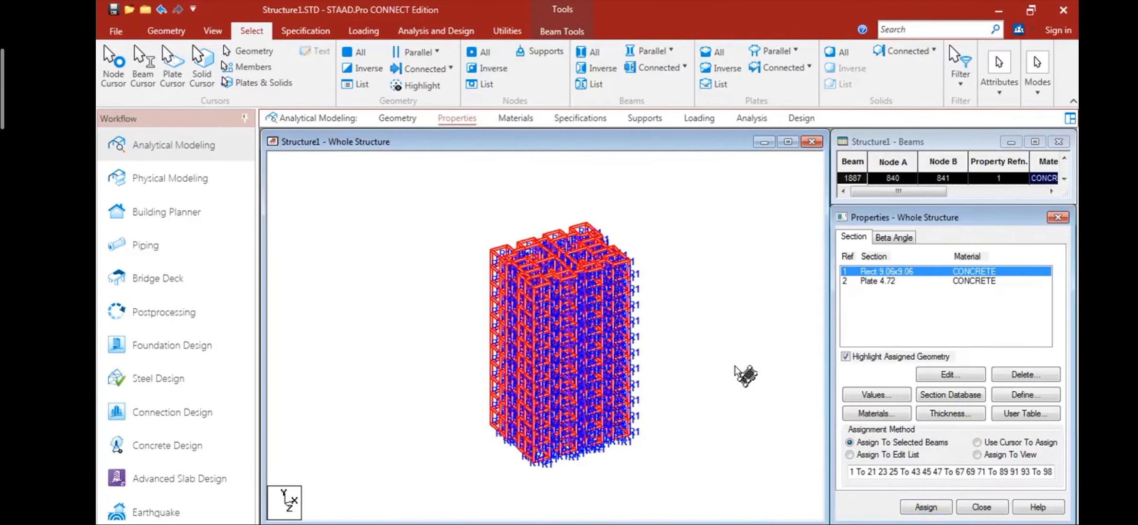
# - Check the frame with its column sections in a 3D rendering, and close the rendering
pyautogui.click(740, 365)
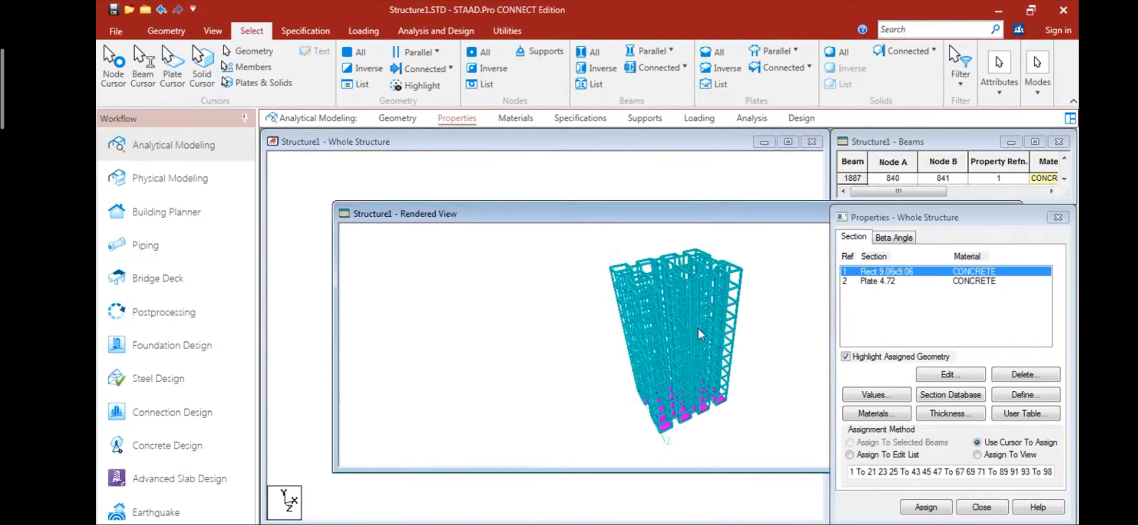
pyautogui.moveTo(698, 330); pyautogui.dragTo(602, 427)
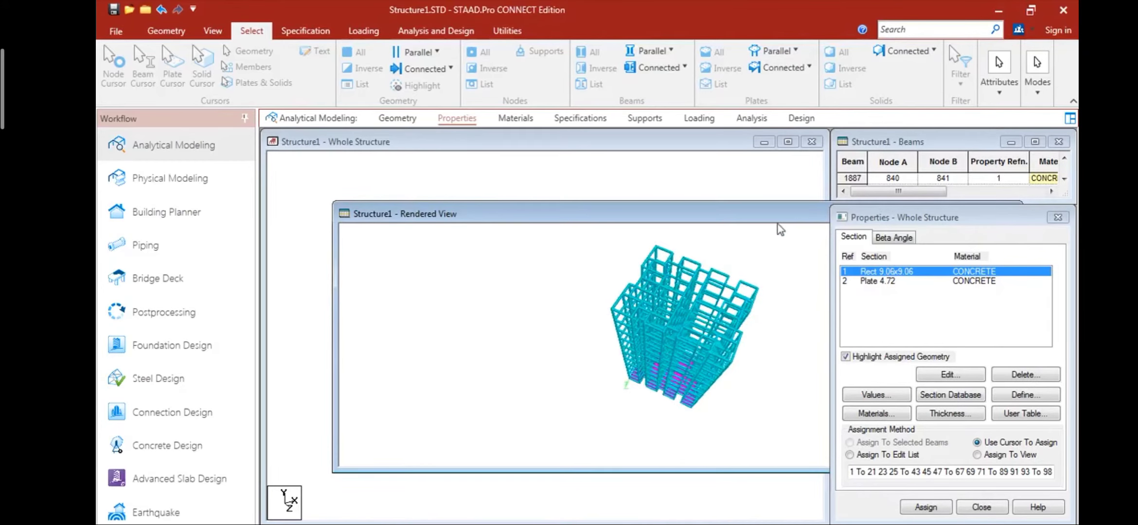
pyautogui.moveTo(691, 214); pyautogui.dragTo(628, 159)
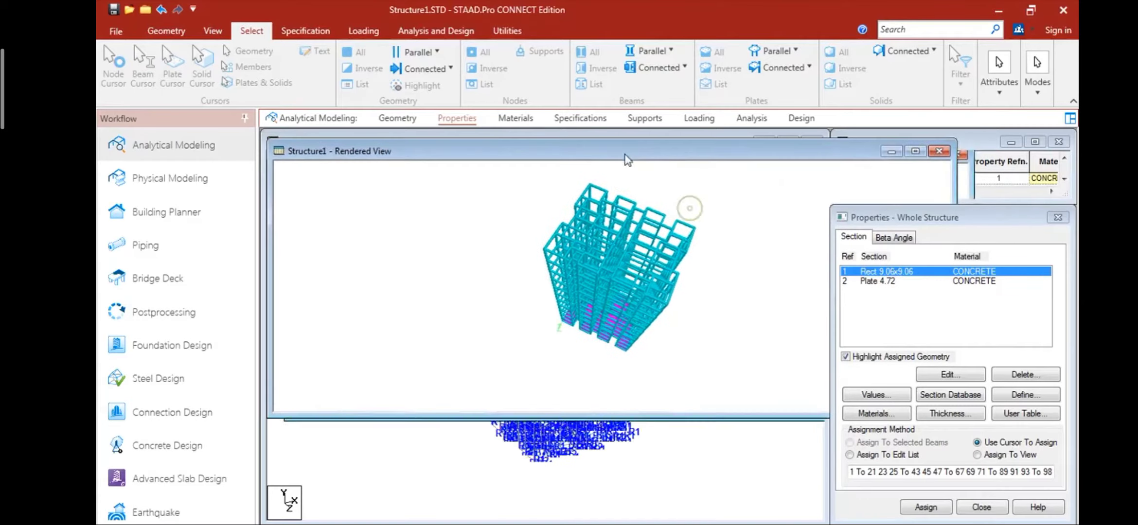
pyautogui.click(939, 152)
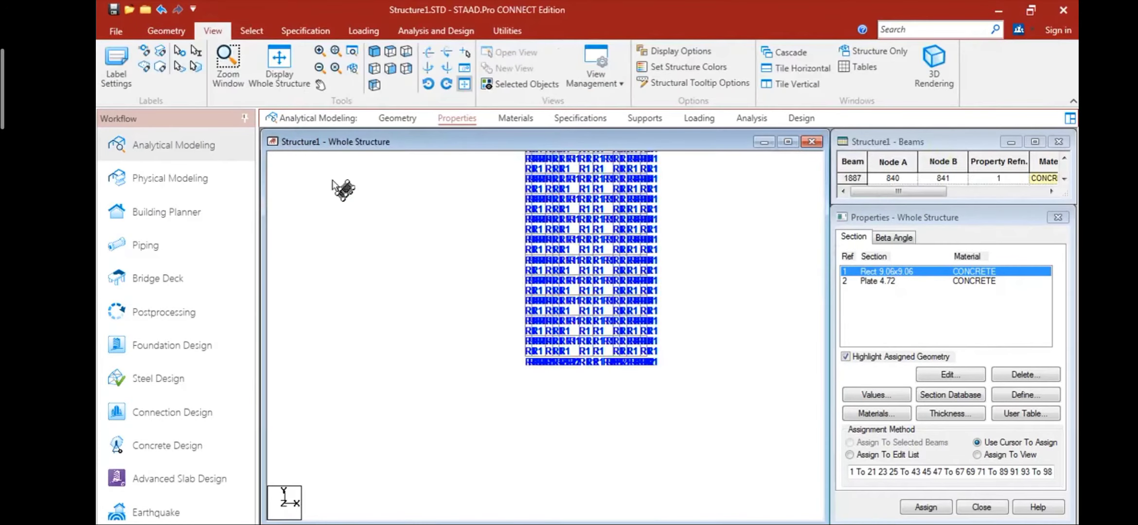
# - Select the lowest floor's slab plates and repeat them along the Y direction in 11 steps at 3 m spacing
pyautogui.click(252, 30)
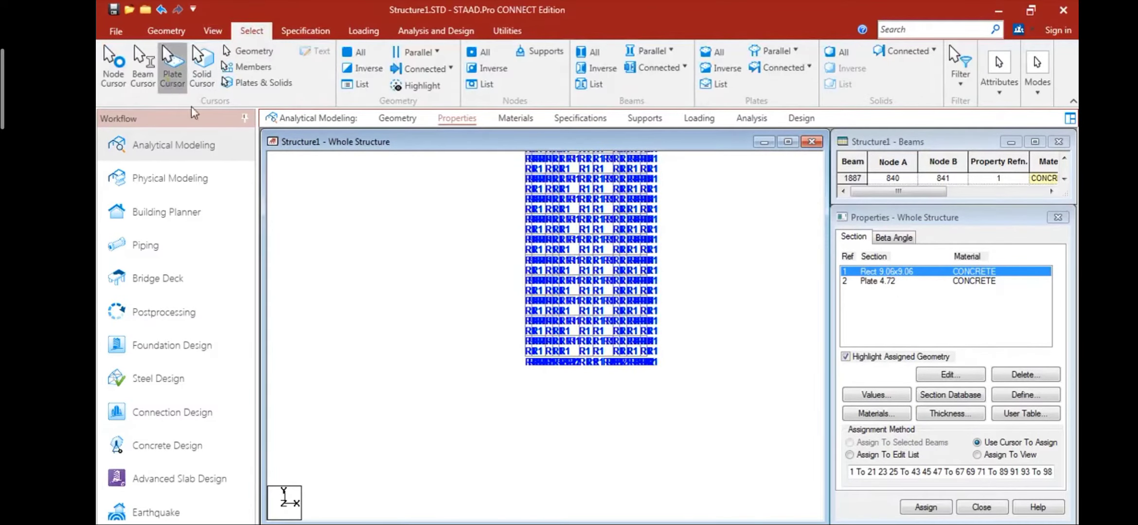
pyautogui.moveTo(499, 349); pyautogui.dragTo(670, 381)
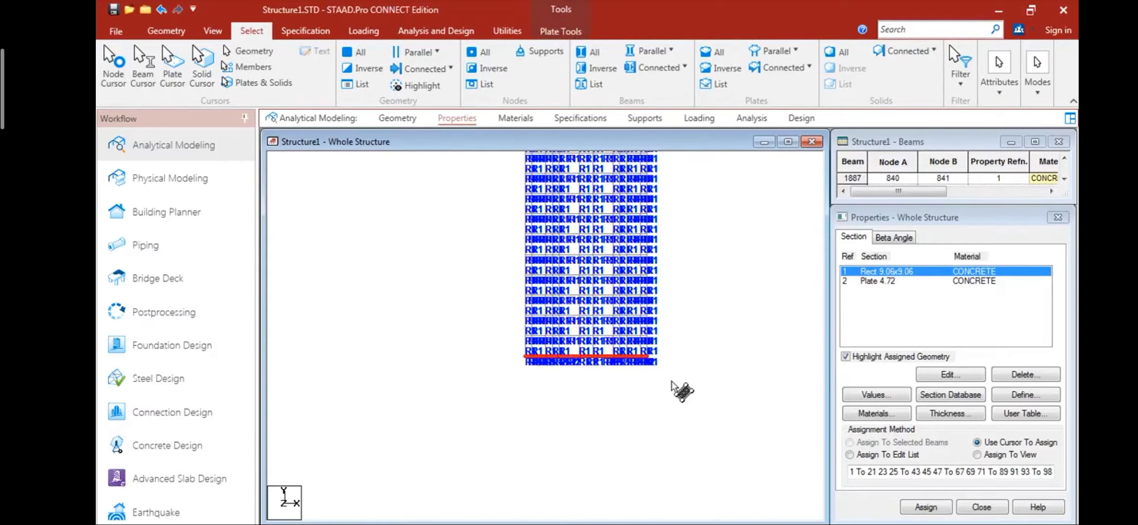
pyautogui.click(166, 30)
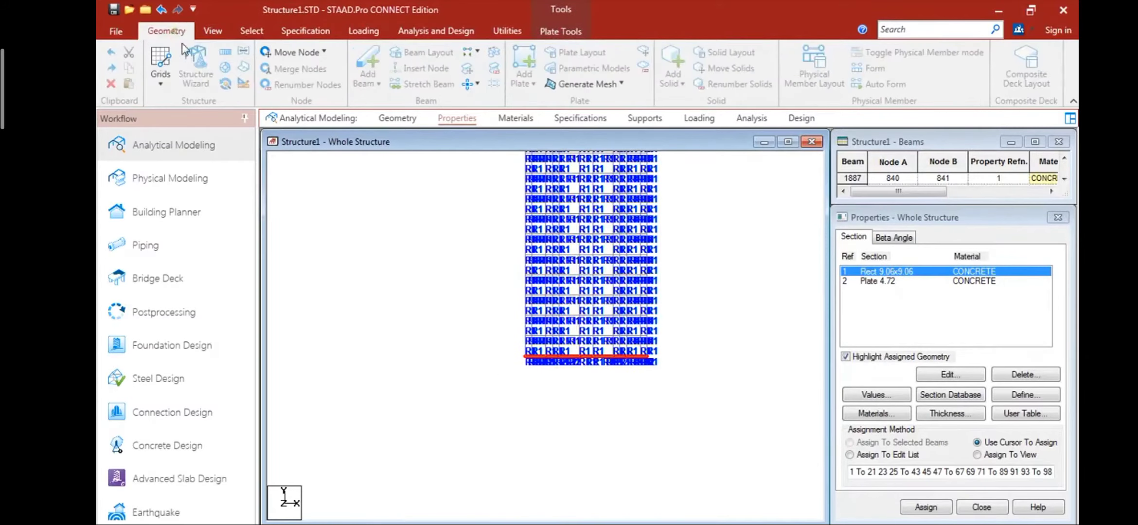
pyautogui.click(226, 52)
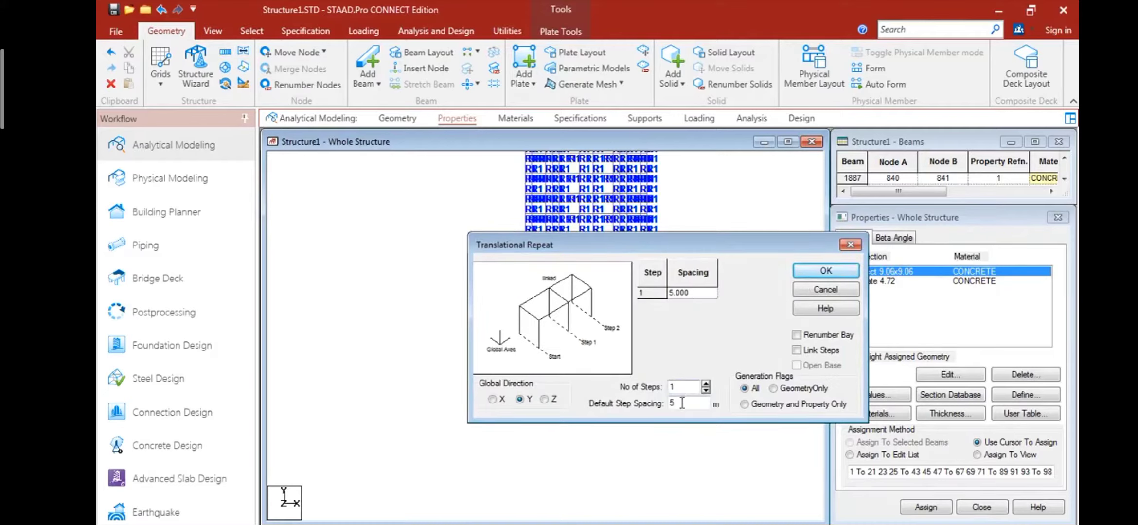
pyautogui.write('0')
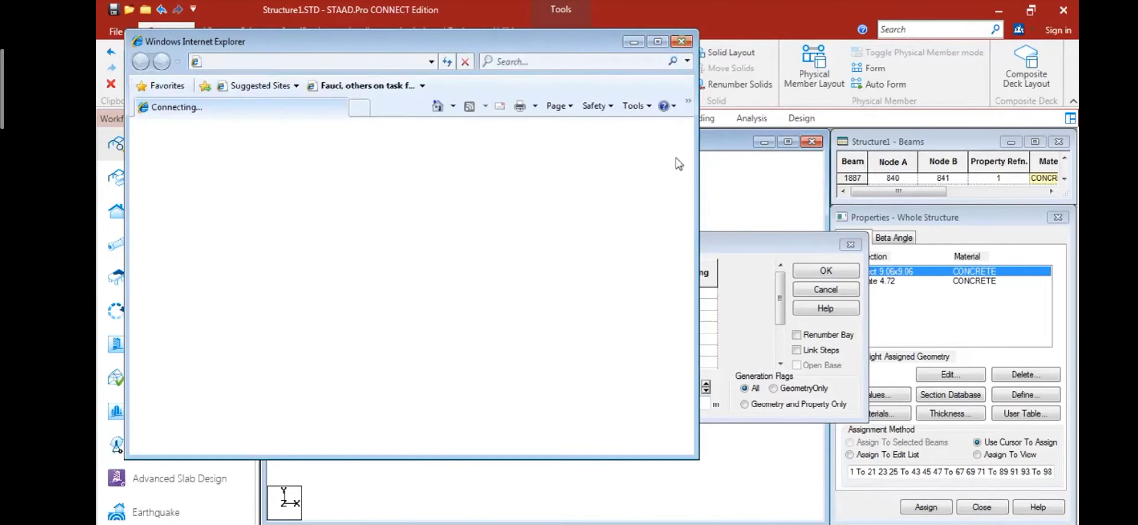
pyautogui.click(681, 41)
pyautogui.doubleClick(686, 408)
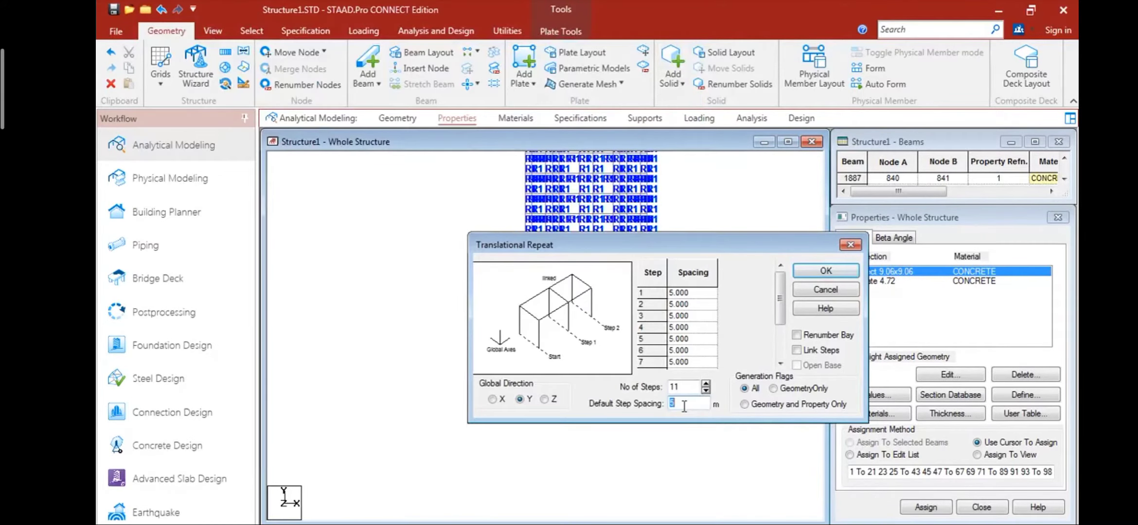
pyautogui.write('3')
pyautogui.click(825, 271)
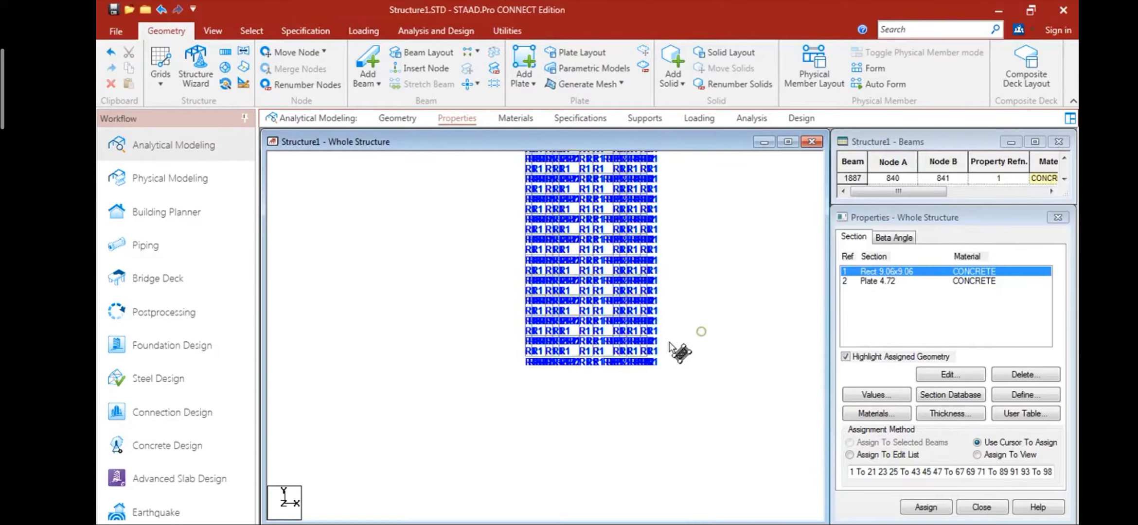
# - Check the repeated slab plates on every storey in a 3D rendering, and close the rendering
pyautogui.rightClick(683, 339)
pyautogui.click(725, 511)
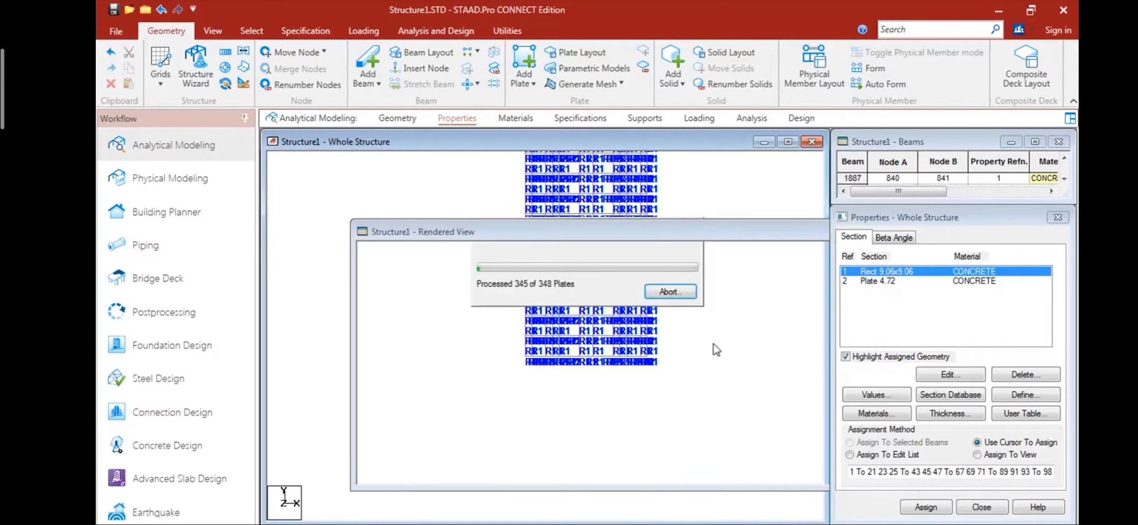
pyautogui.moveTo(713, 343); pyautogui.dragTo(665, 415)
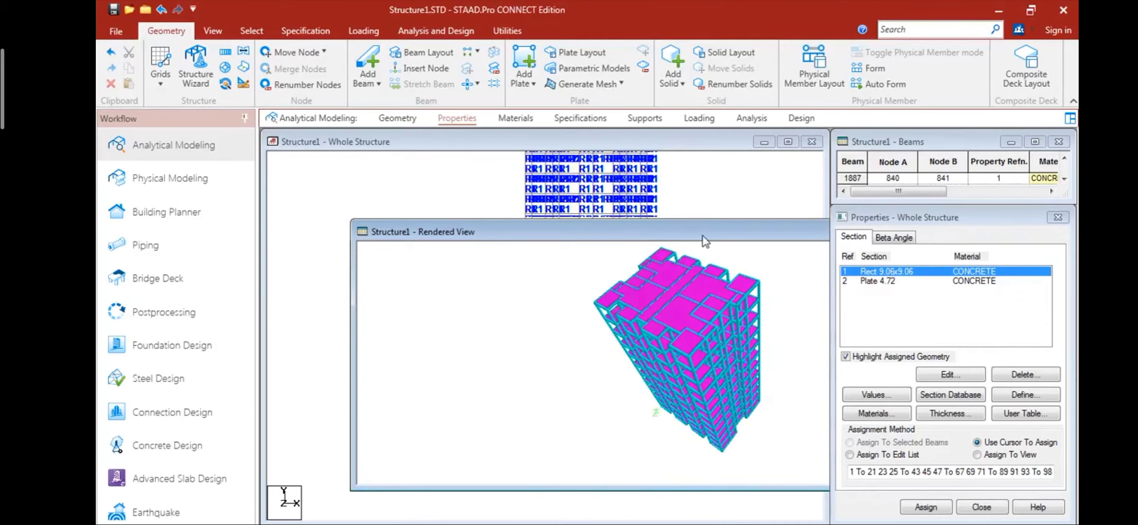
pyautogui.moveTo(702, 237); pyautogui.dragTo(611, 275)
pyautogui.click(725, 270)
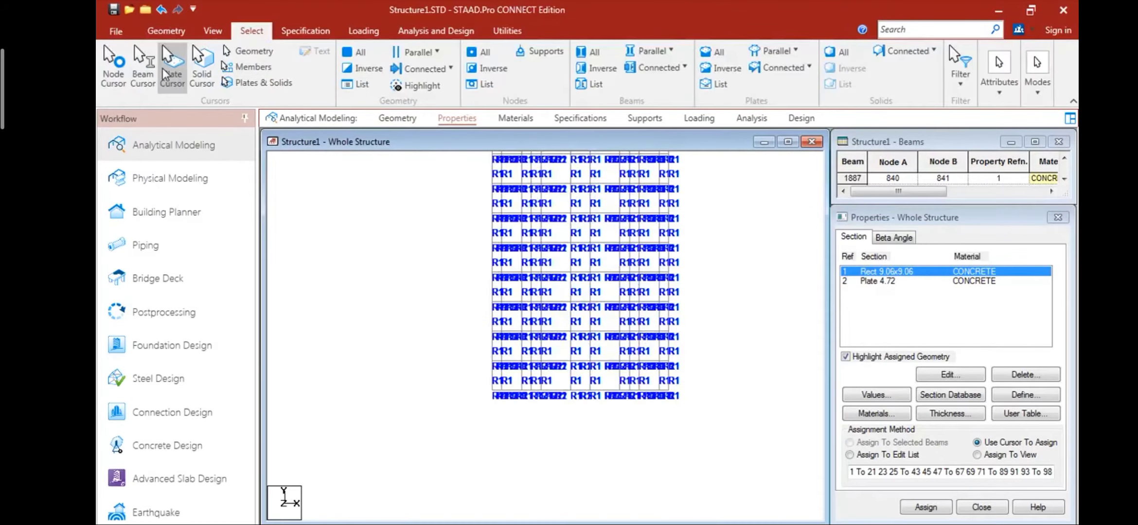
# - Select the nodes, beams and plates of the lowest floor level and delete them with all connected entities
pyautogui.click(247, 51)
pyautogui.moveTo(469, 386); pyautogui.dragTo(704, 418)
pyautogui.press('Delete')
pyautogui.press('Return')
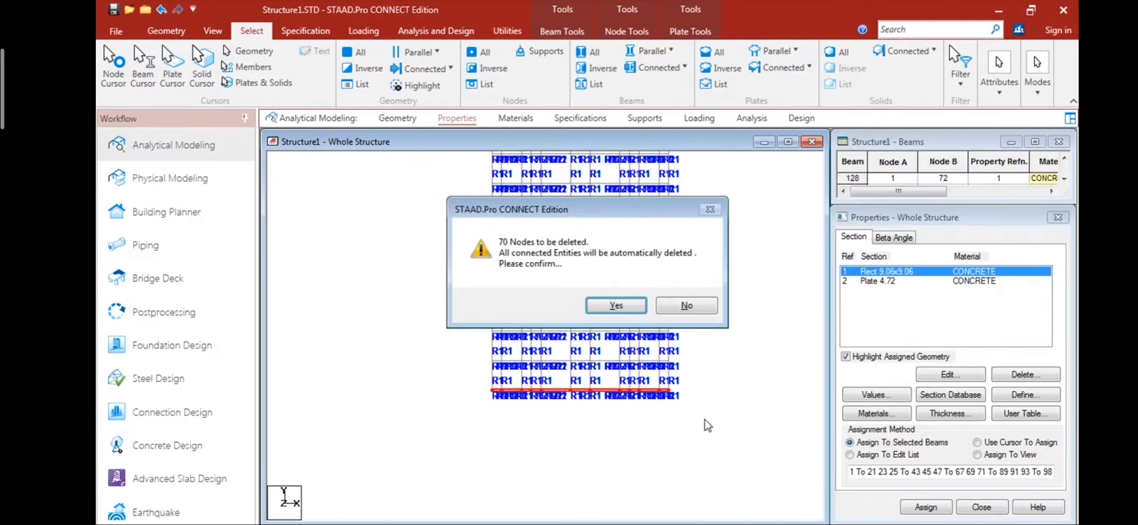
pyautogui.click(616, 304)
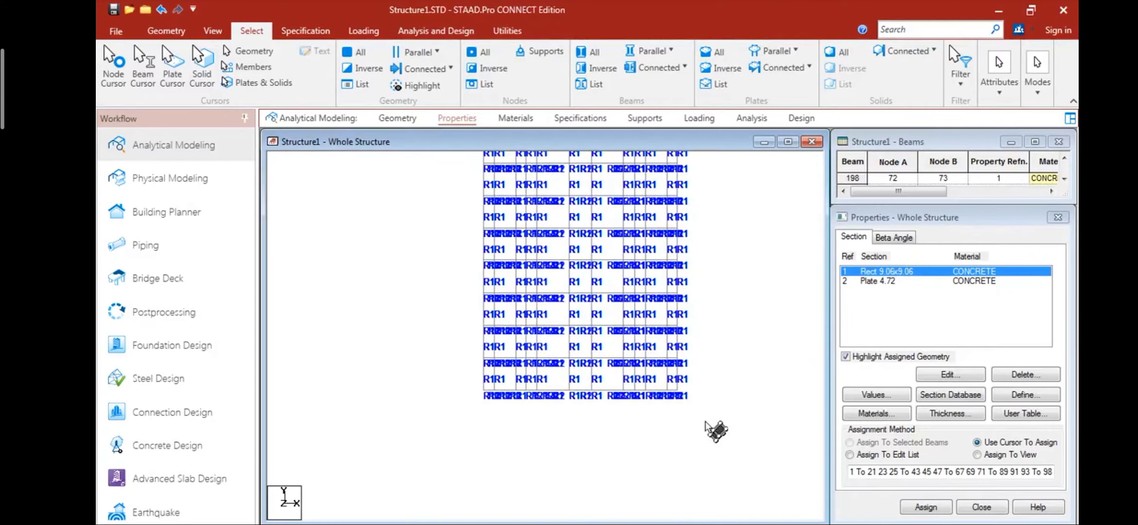
# - Inspect the underside and column bases of the building in a 3D rendering
pyautogui.rightClick(735, 304)
pyautogui.click(779, 515)
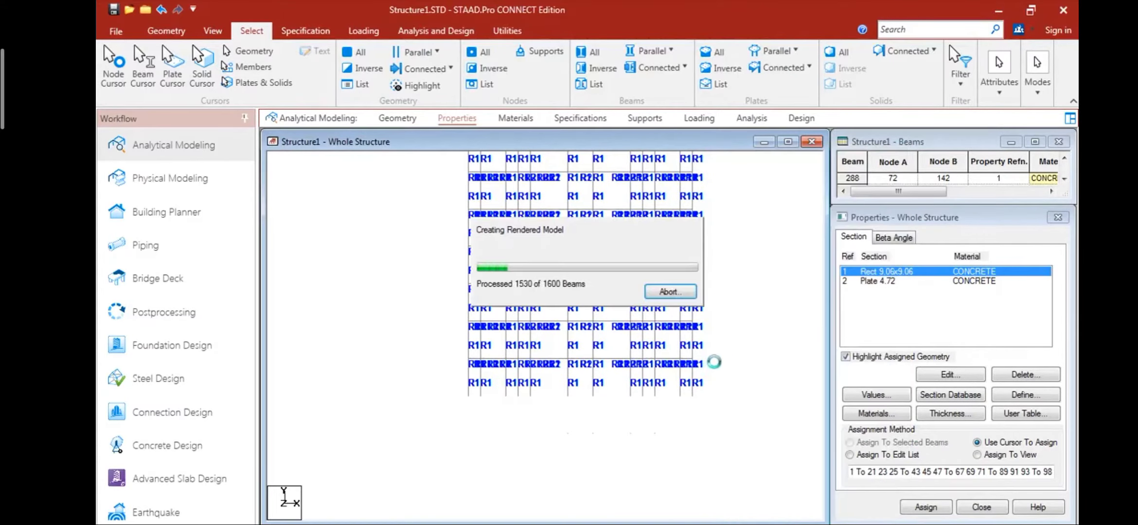
pyautogui.moveTo(687, 341); pyautogui.dragTo(561, 361)
pyautogui.moveTo(764, 255); pyautogui.dragTo(714, 249)
# - Create a fixed support and assign it to all the column base nodes
pyautogui.click(644, 117)
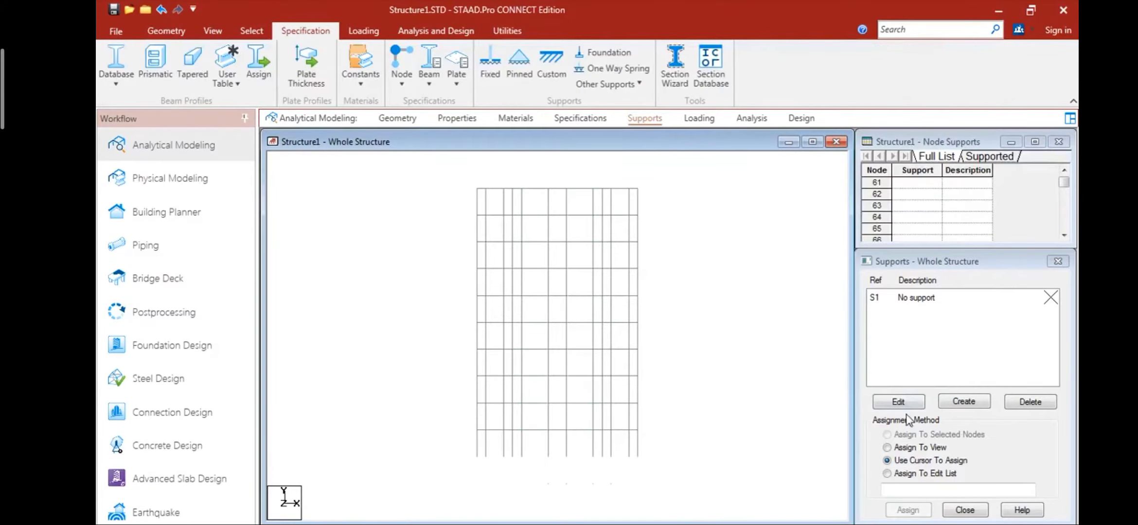
pyautogui.click(965, 402)
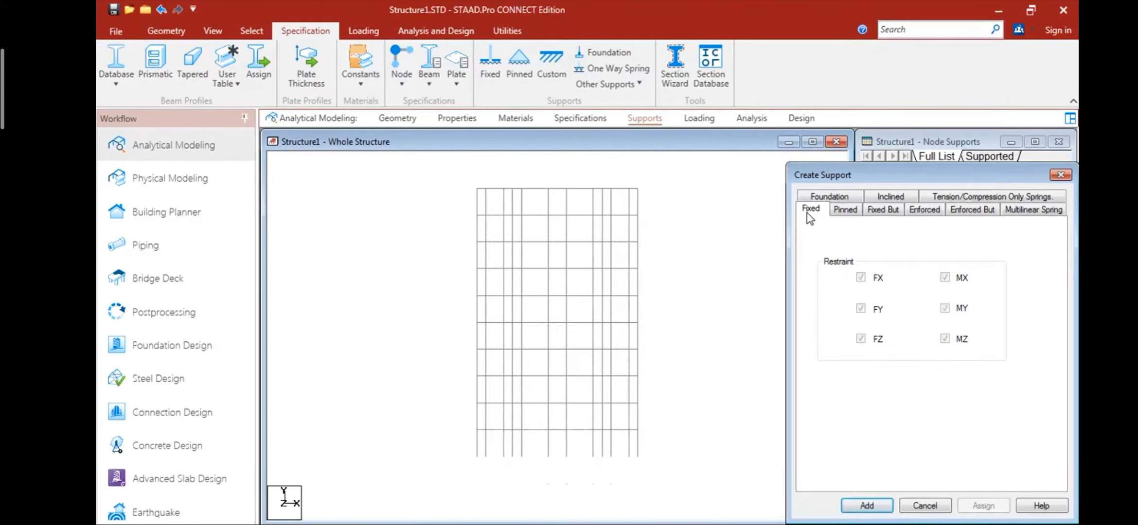
pyautogui.click(868, 508)
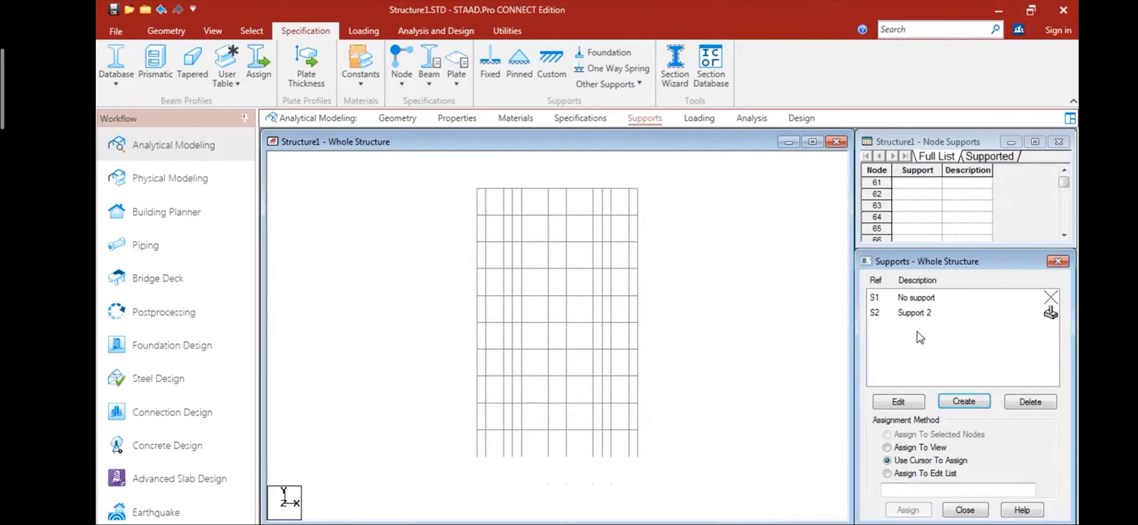
pyautogui.click(924, 314)
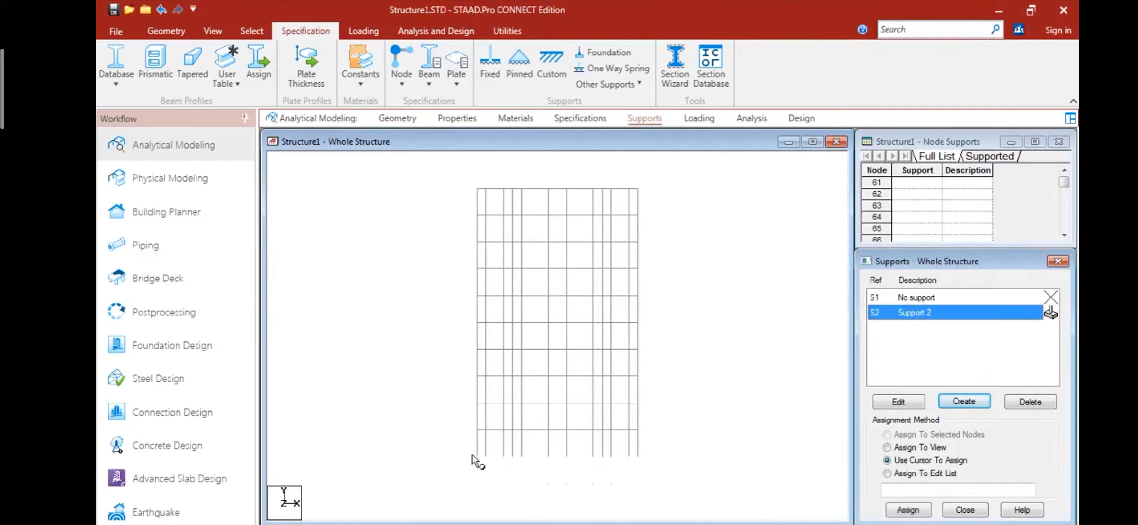
pyautogui.moveTo(469, 451); pyautogui.dragTo(679, 468)
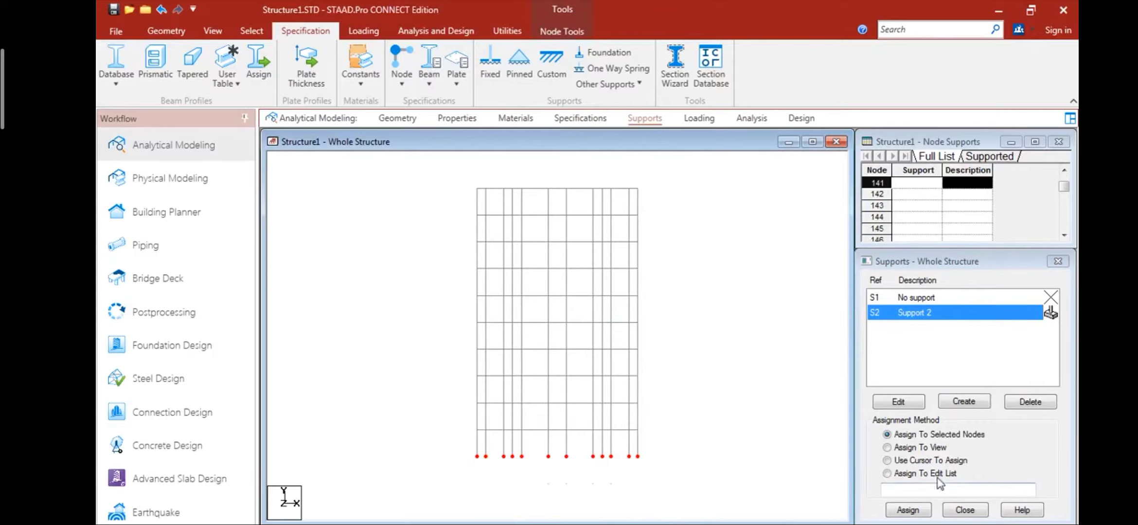
pyautogui.click(907, 509)
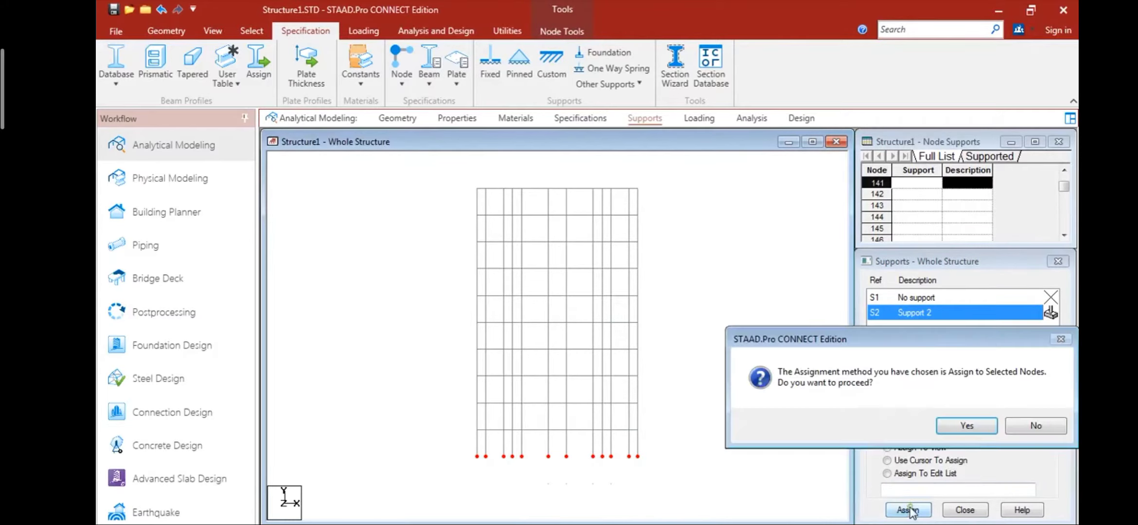
pyautogui.click(967, 431)
# - Inspect the supported building in a 3D rendering, and close the rendering
pyautogui.rightClick(724, 382)
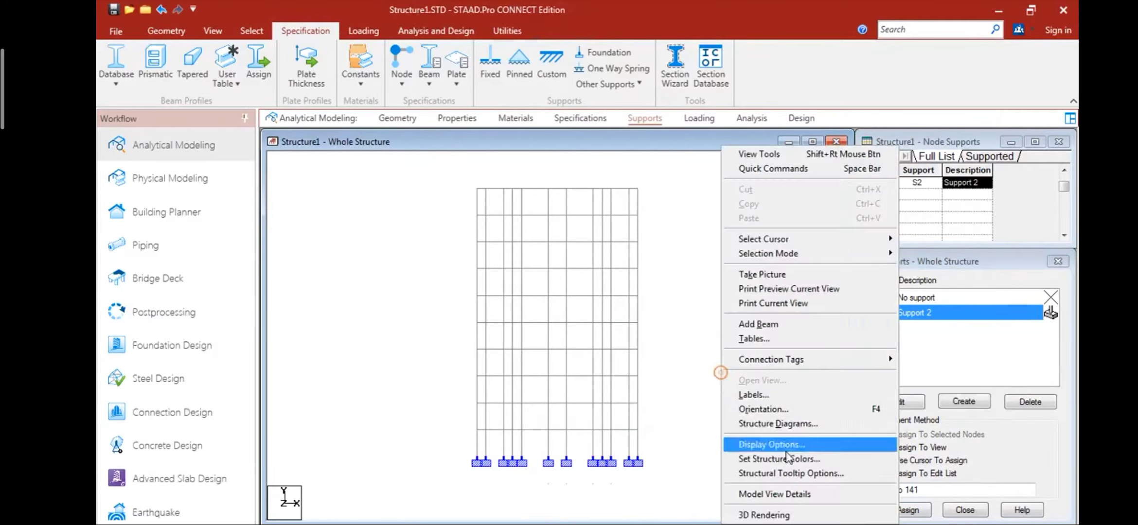
pyautogui.click(783, 514)
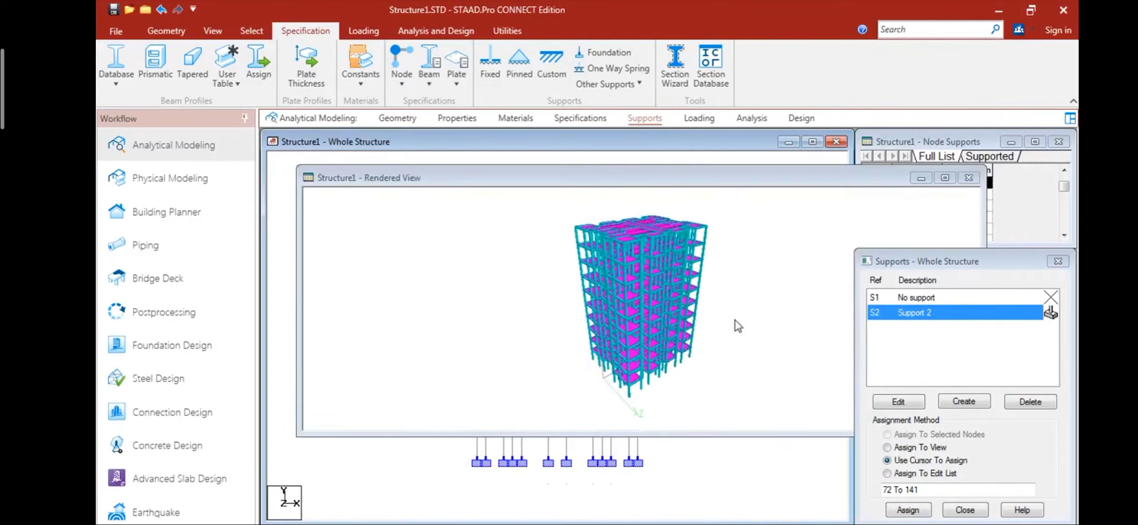
pyautogui.moveTo(721, 312); pyautogui.dragTo(941, 185)
pyautogui.click(968, 178)
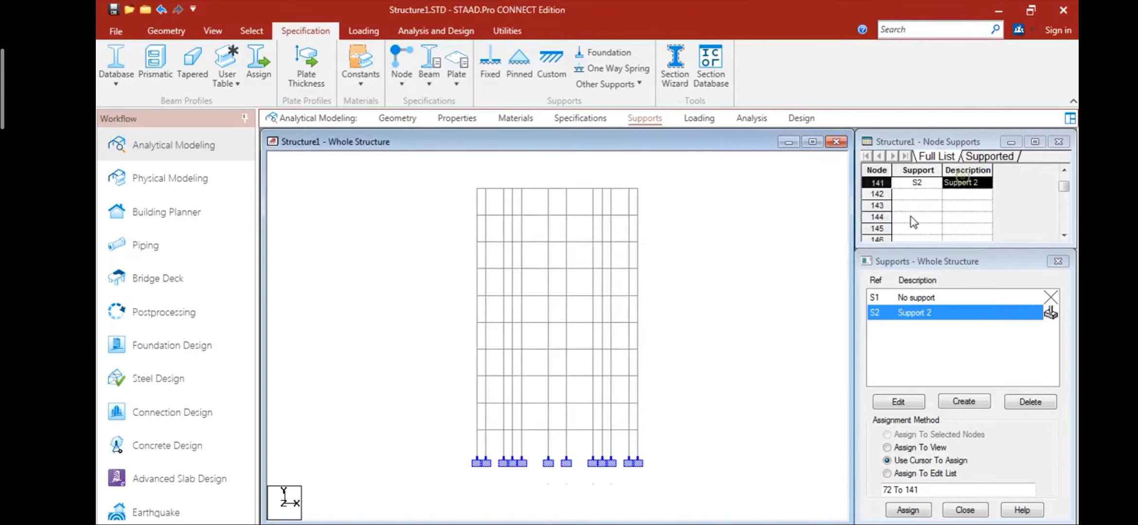
# - Add primary load case 1 with loading type Dead and the title DEAD LOAD
pyautogui.click(698, 118)
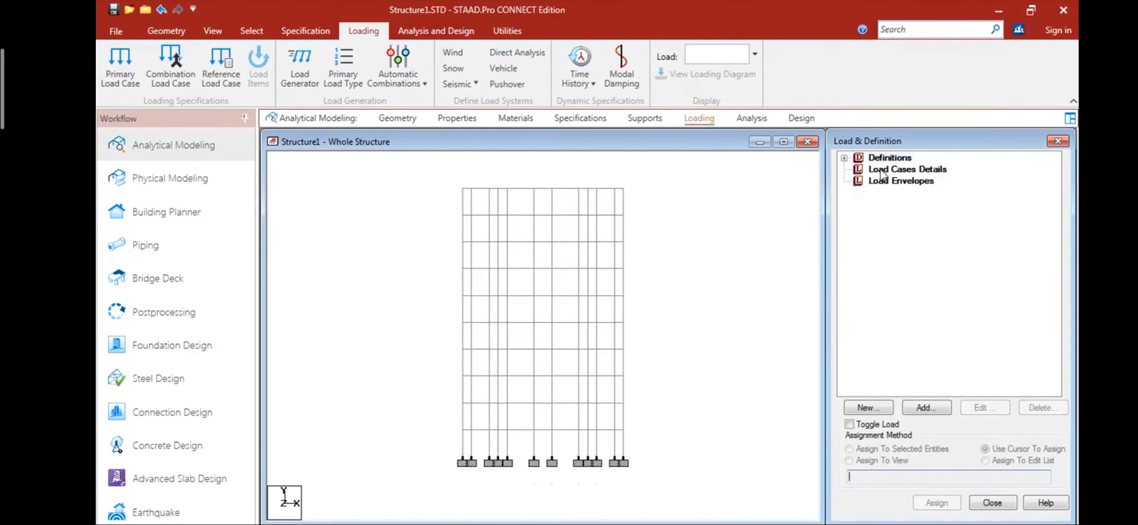
pyautogui.click(882, 170)
pyautogui.click(936, 408)
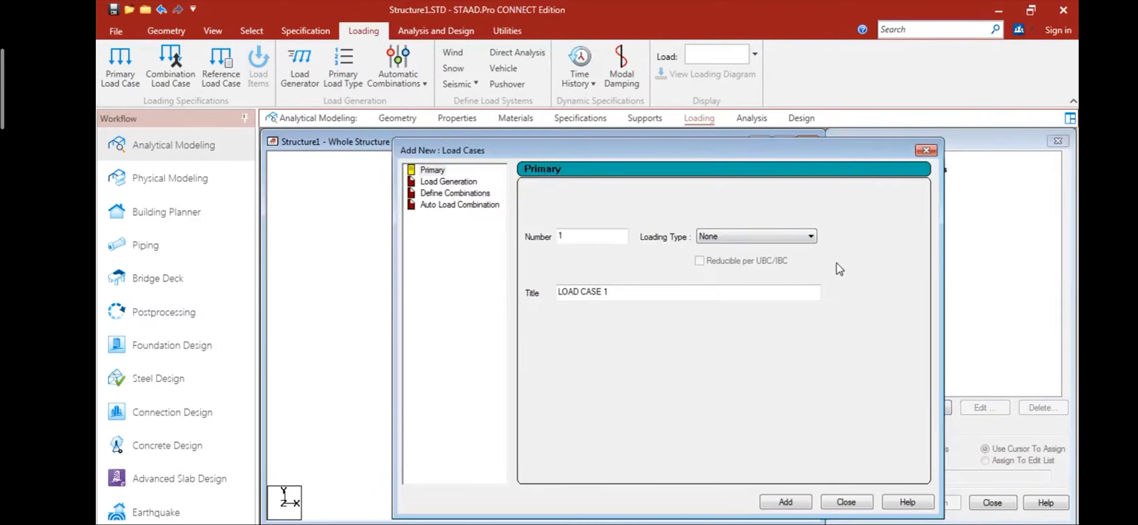
pyautogui.click(811, 238)
pyautogui.click(741, 256)
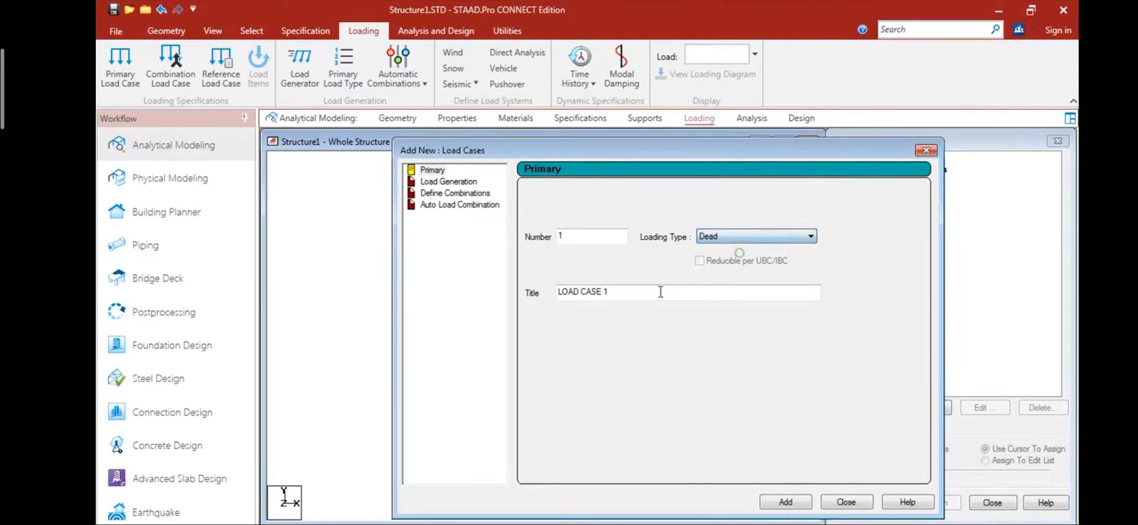
pyautogui.press('Tab')
pyautogui.write('D')
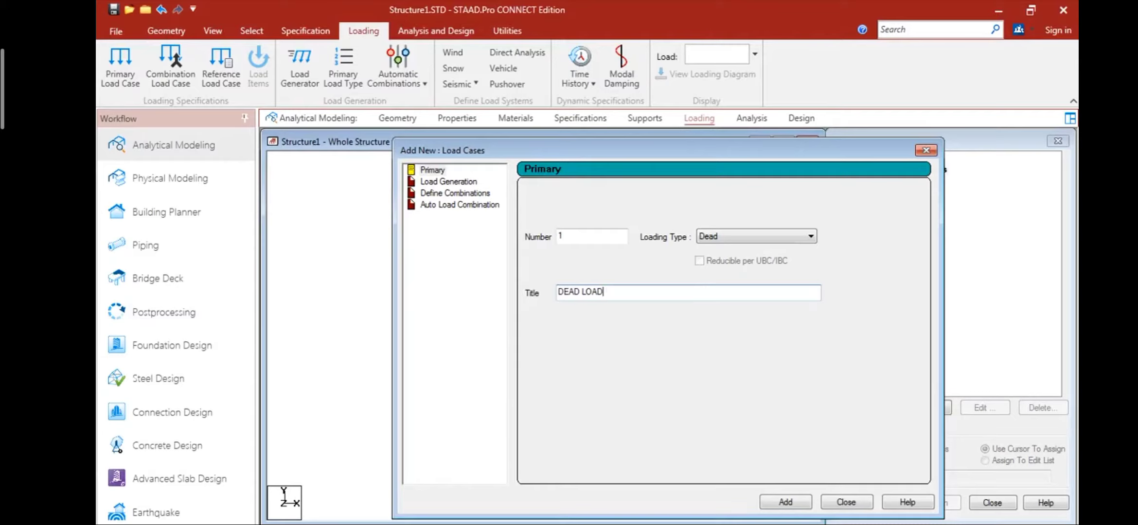
pyautogui.click(785, 502)
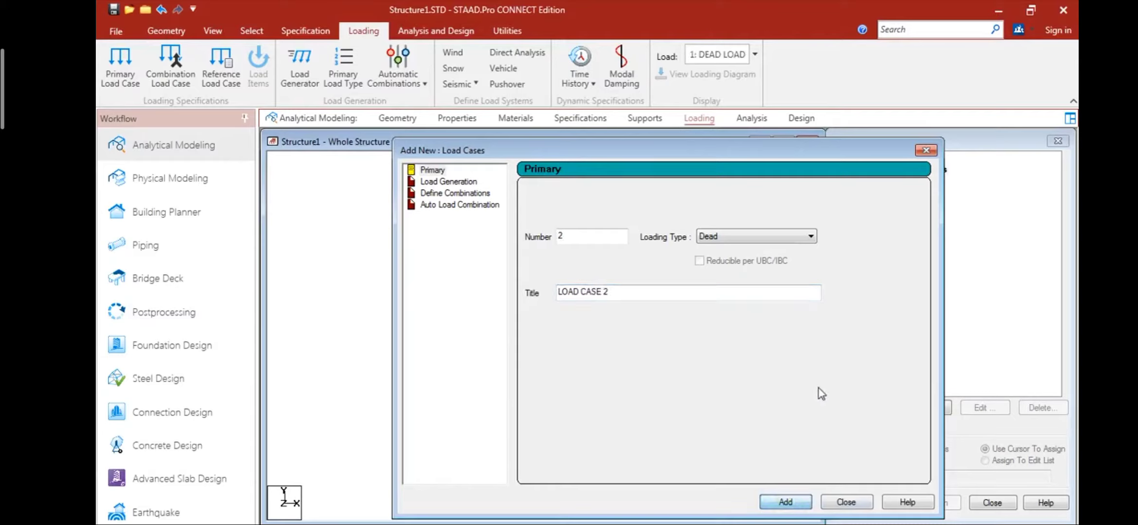
# - Add primary load case 2 with loading type Live and the title LIVE LOAD, and finish adding load cases
pyautogui.click(774, 236)
pyautogui.click(738, 260)
pyautogui.moveTo(631, 293); pyautogui.dragTo(554, 292)
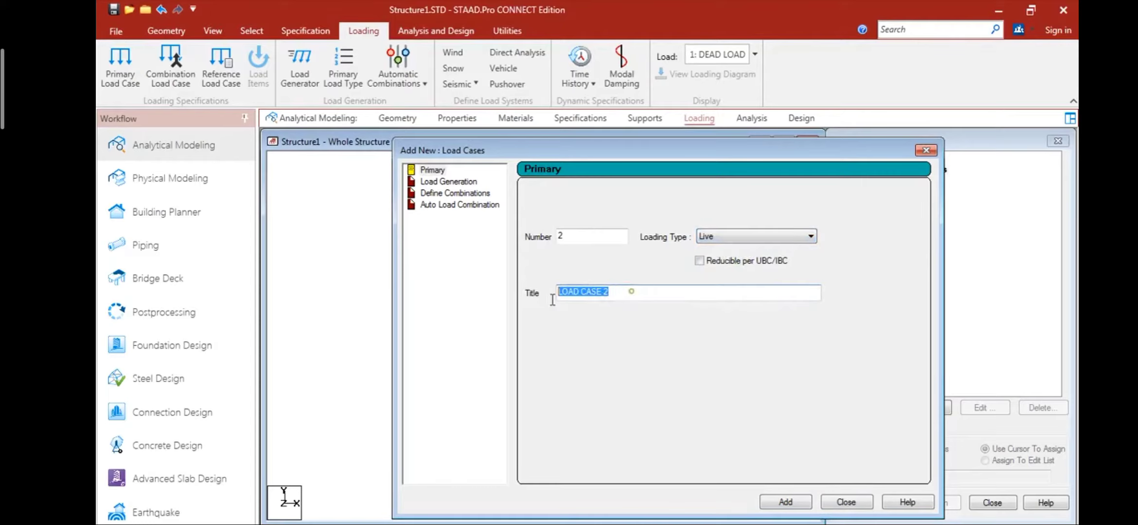
pyautogui.write('LIVE LOAD')
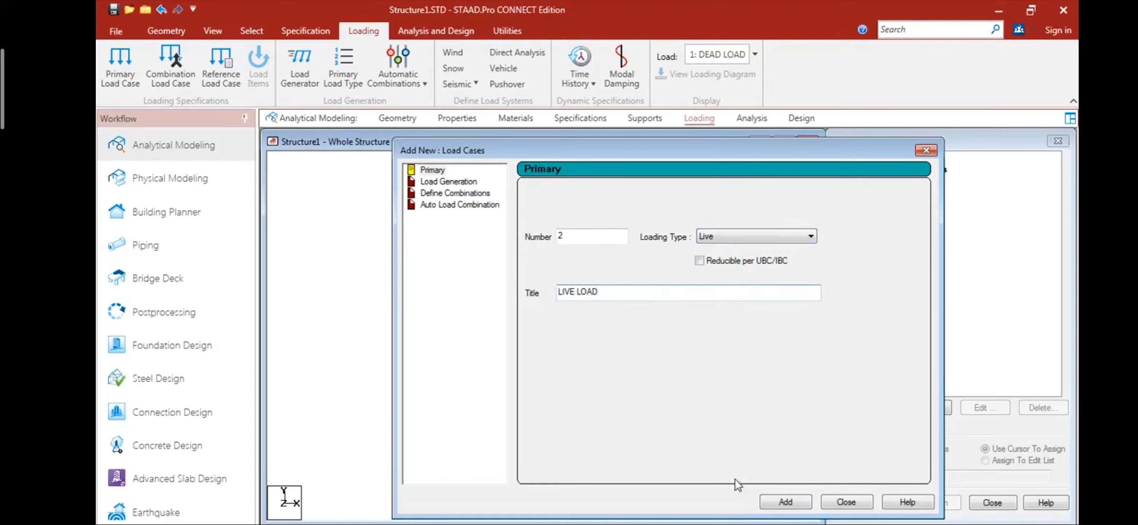
pyautogui.click(786, 503)
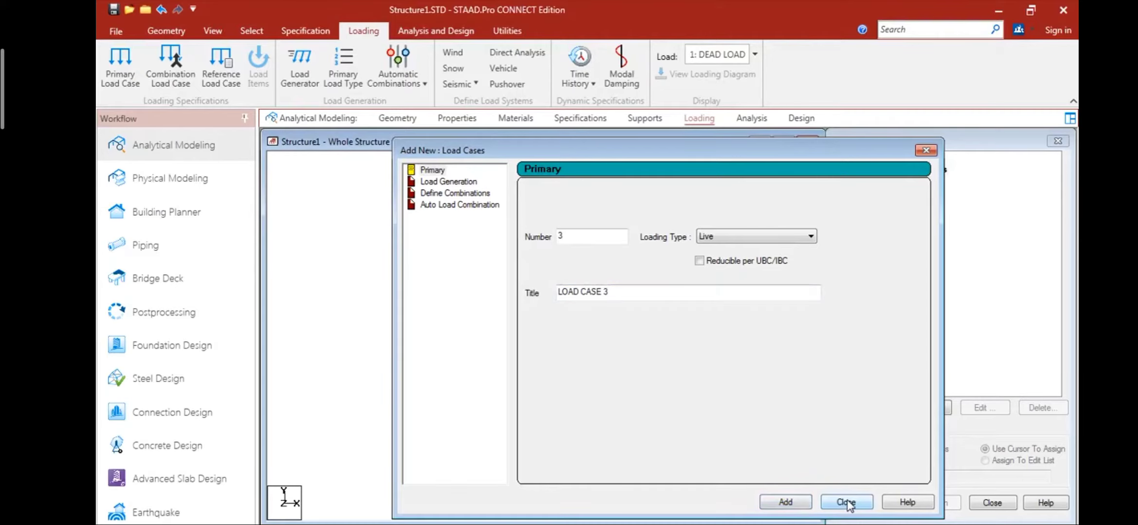
pyautogui.click(847, 503)
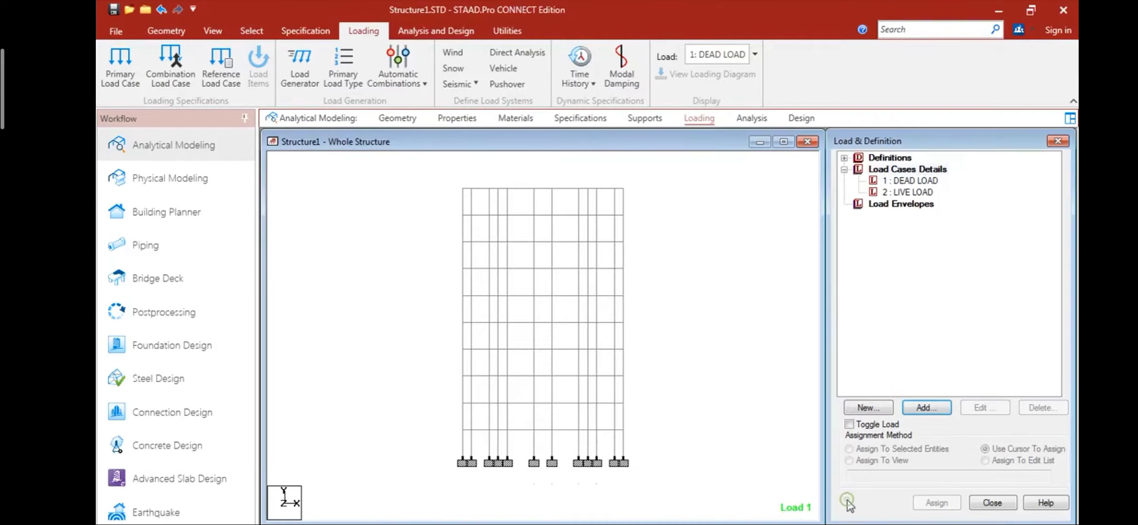
# - Add a selfweight load in the Y direction with factor -1 to the DEAD LOAD case
pyautogui.click(910, 181)
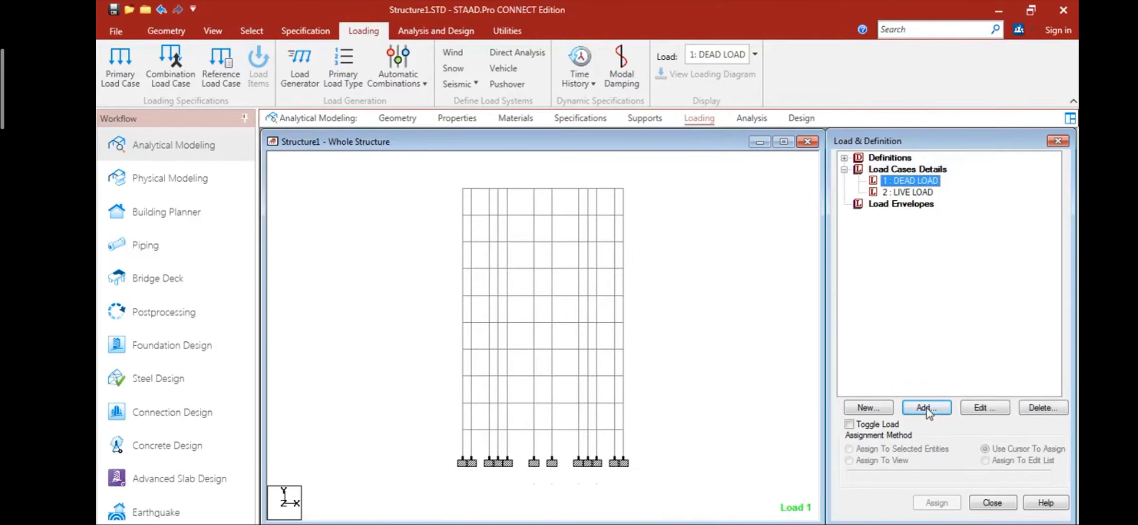
pyautogui.click(927, 409)
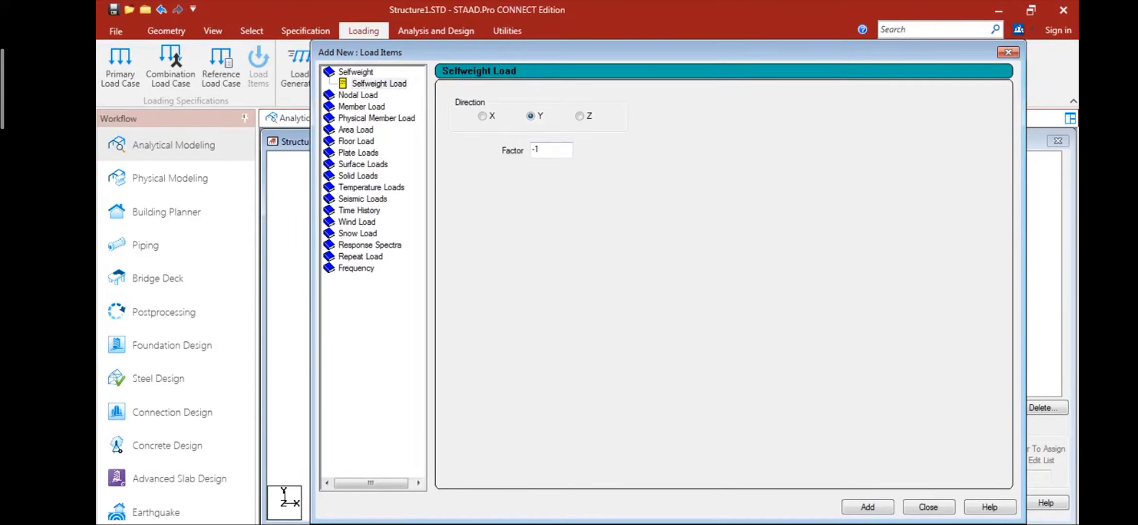
pyautogui.click(881, 508)
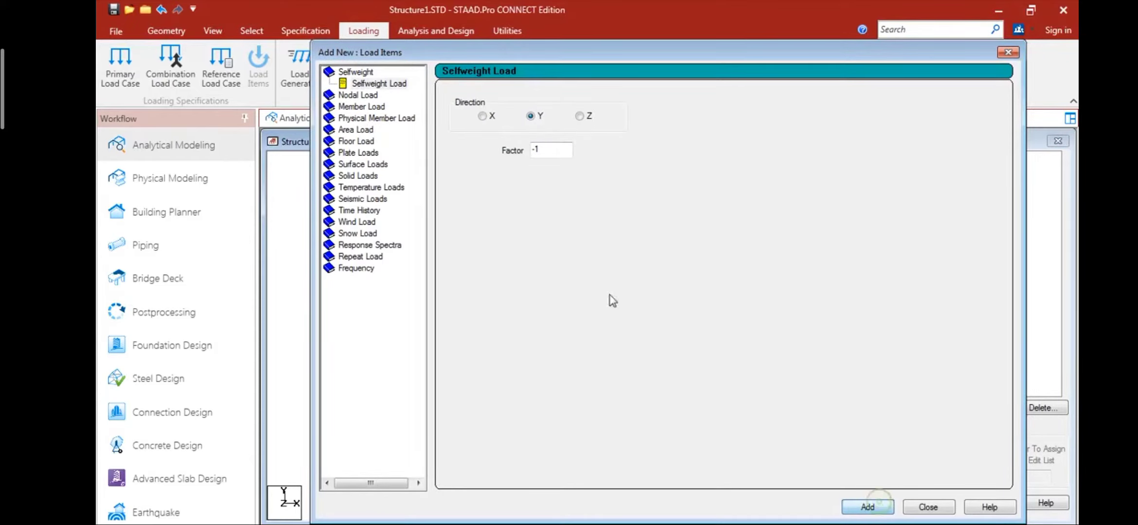
# - Check the brick wall load on the PowerPoint dead load slide and add a -13.11 kN/m uniform member force in GY to DEAD LOAD
pyautogui.click(372, 106)
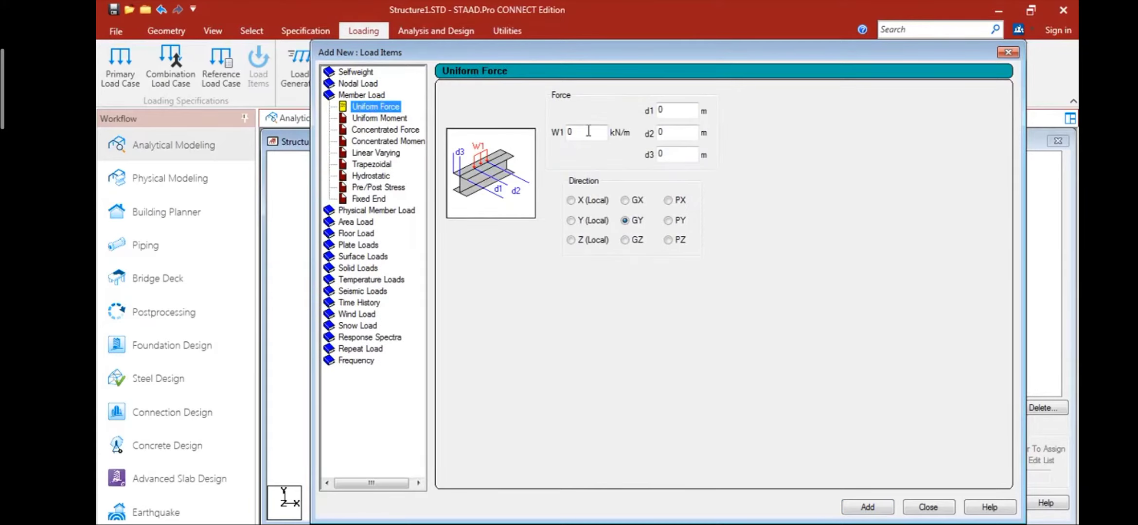
pyautogui.doubleClick(585, 132)
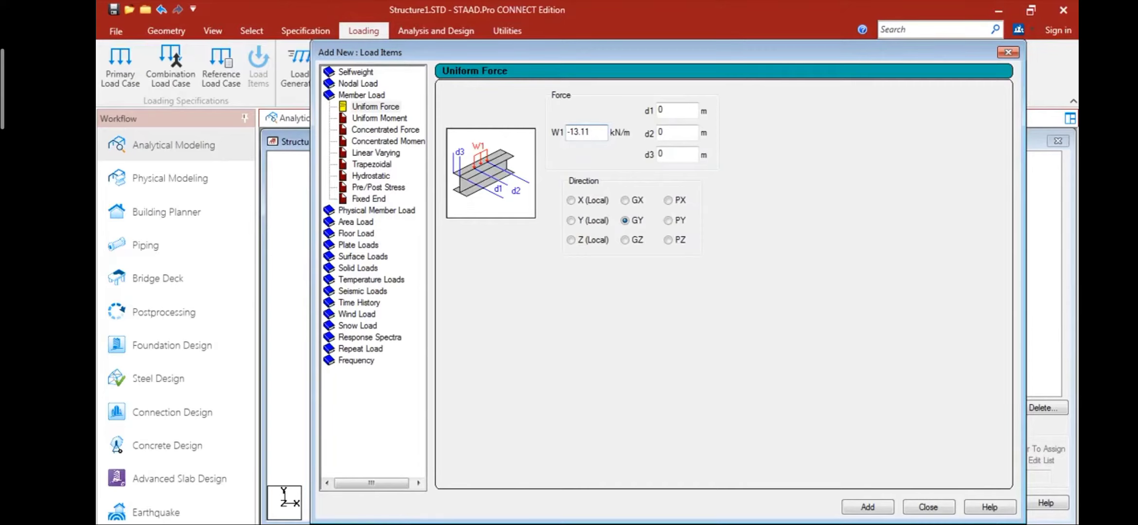
pyautogui.hotkey('alt', 'Tab')
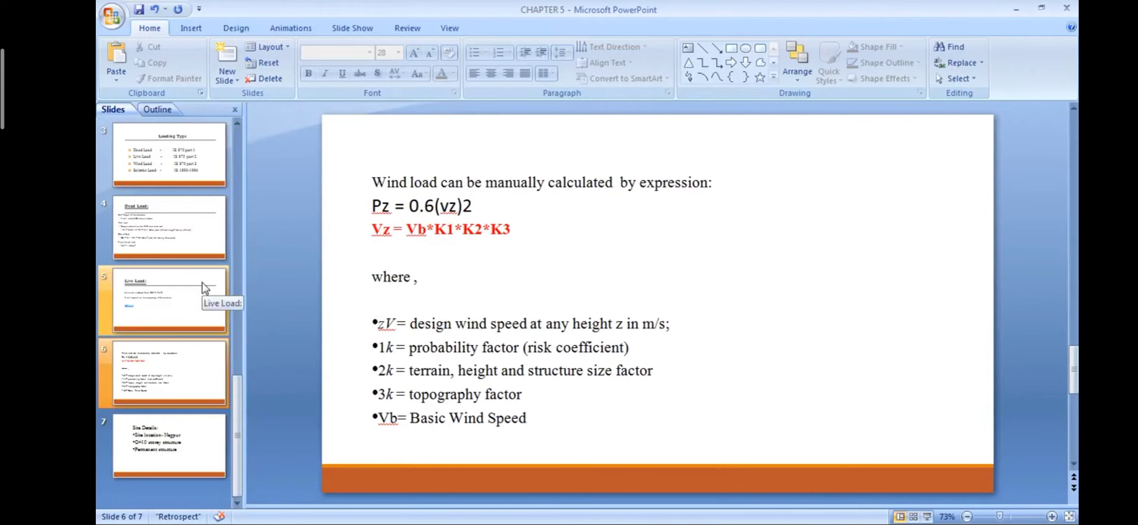
pyautogui.click(216, 389)
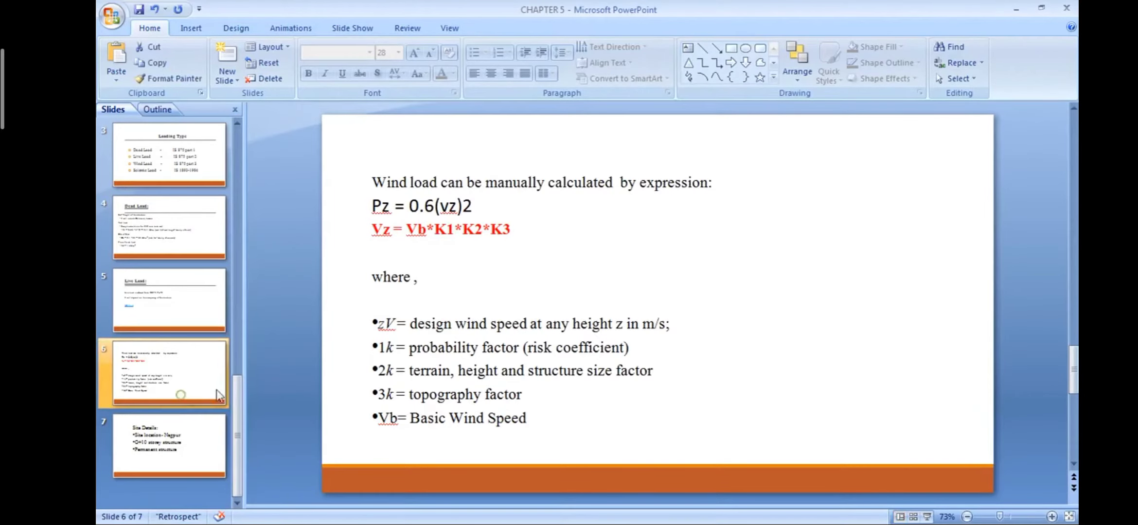
pyautogui.click(187, 328)
pyautogui.click(192, 227)
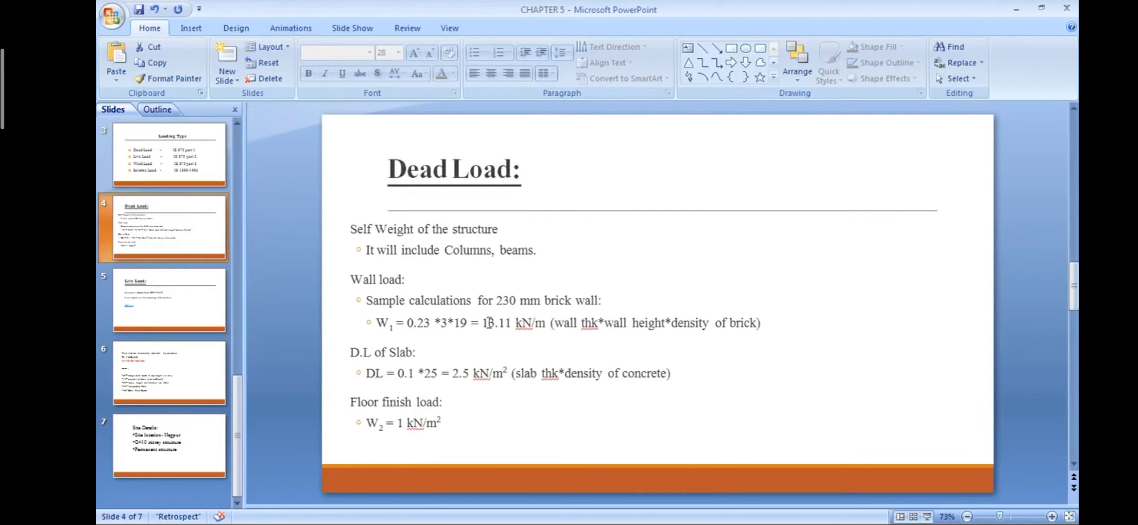
pyautogui.moveTo(482, 324); pyautogui.dragTo(508, 329)
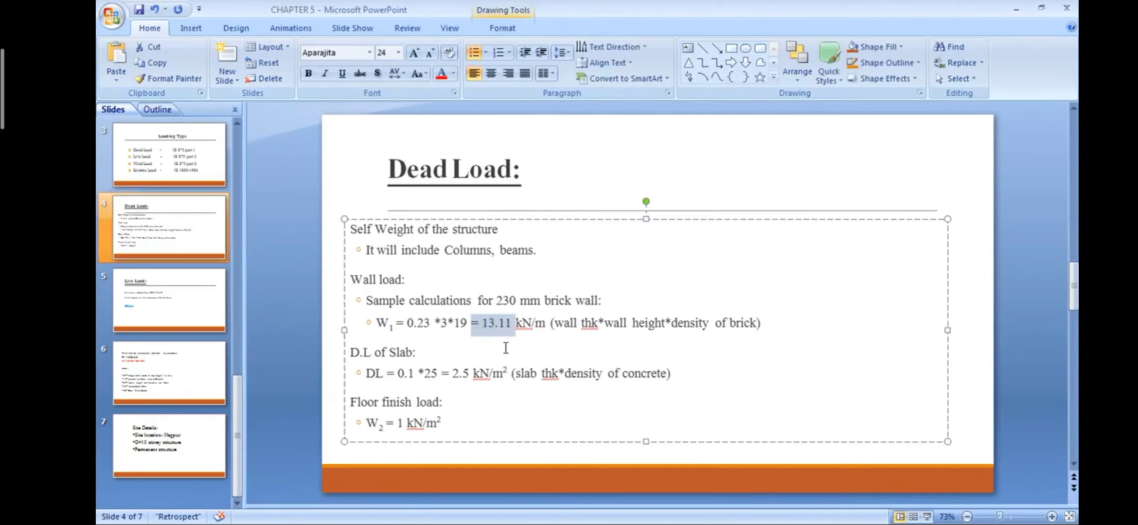
pyautogui.hotkey('alt', 'Tab')
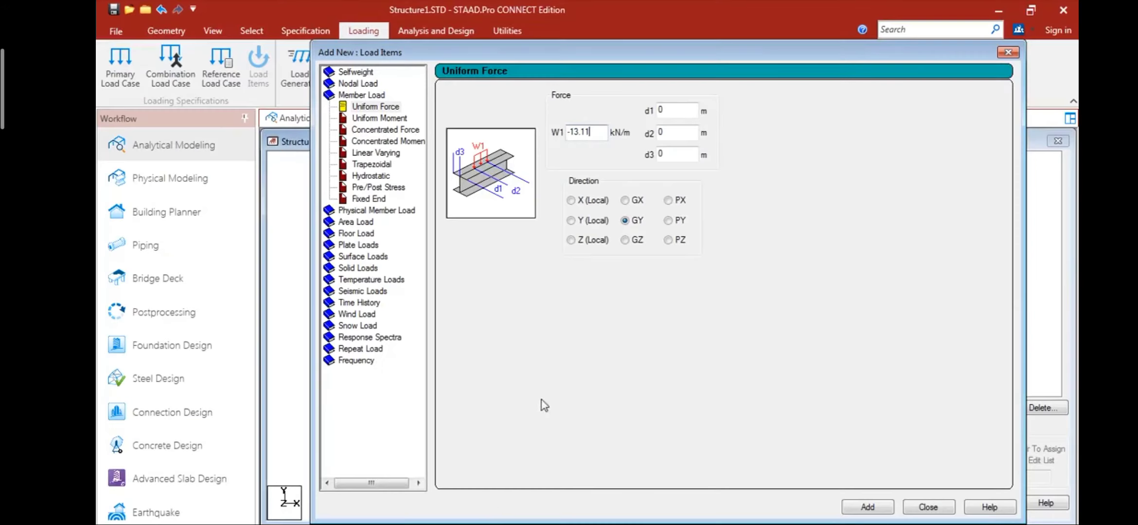
pyautogui.click(867, 507)
# - Add a floor load of -2 kN/m2 in Global Y with a Y range of 0 to 50 m to DEAD LOAD, and finish adding items
pyautogui.click(367, 230)
pyautogui.doubleClick(496, 165)
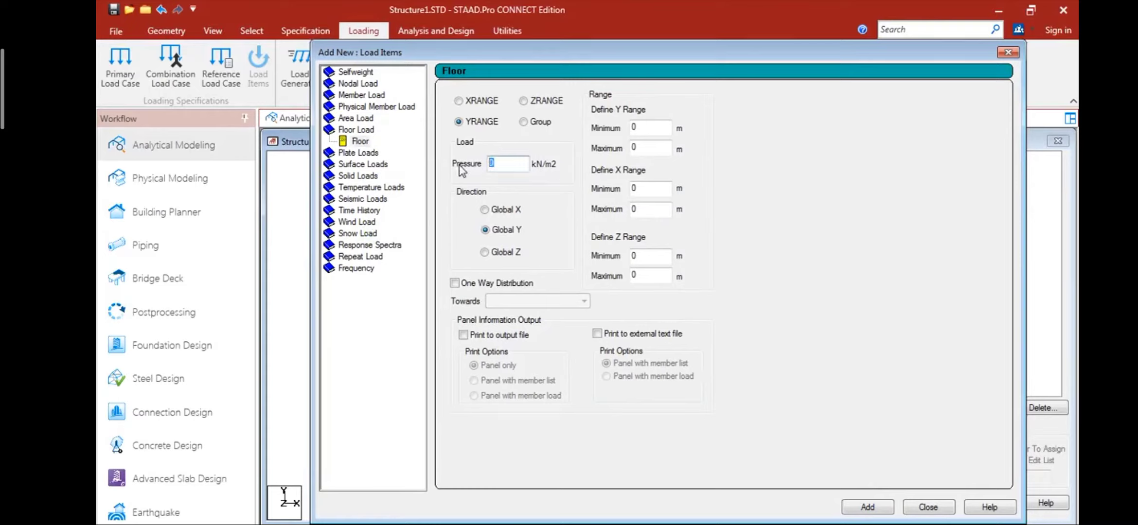
pyautogui.write('-2')
pyautogui.doubleClick(647, 147)
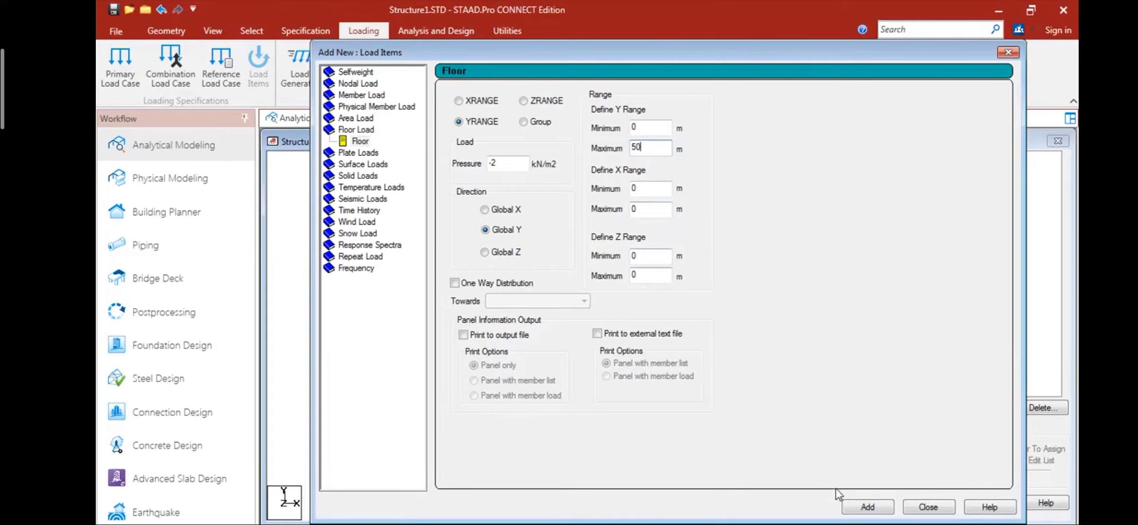
pyautogui.click(861, 508)
pyautogui.click(916, 505)
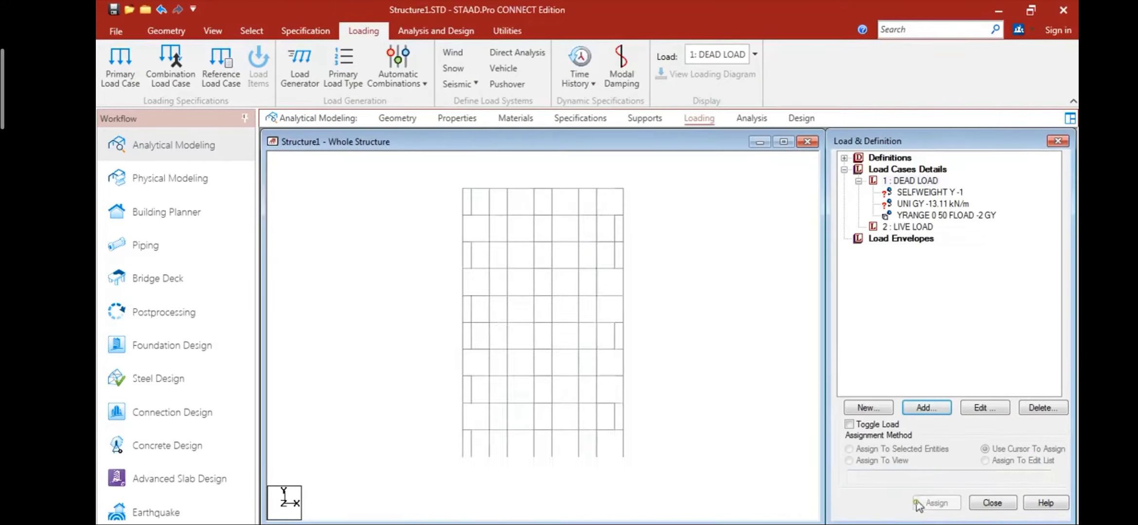
# - Add a floor load of -2 kN/m2 in Global Y with a Y range of 0 to 50 m to the LIVE LOAD case
pyautogui.click(914, 228)
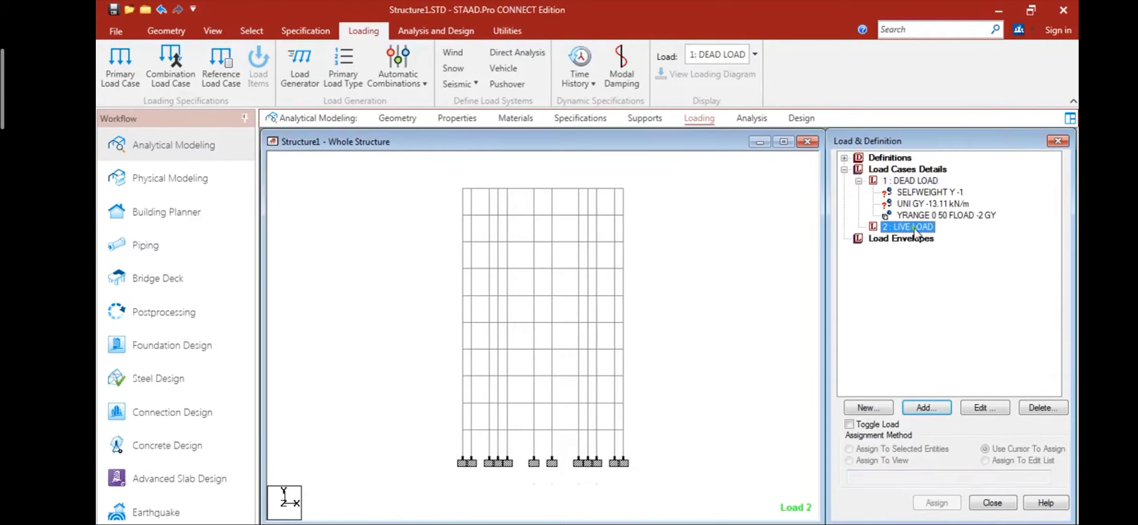
pyautogui.click(926, 408)
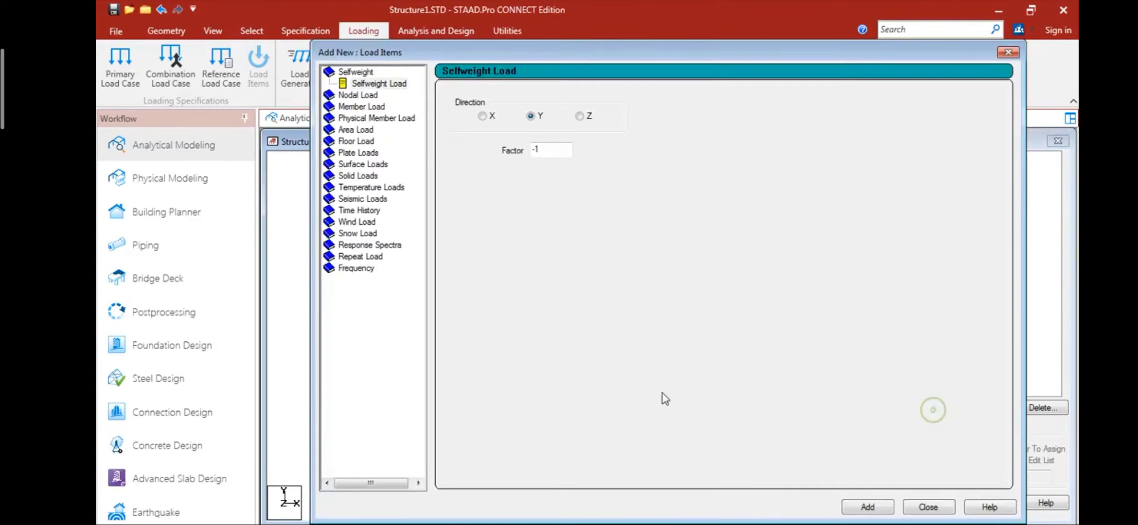
pyautogui.click(357, 141)
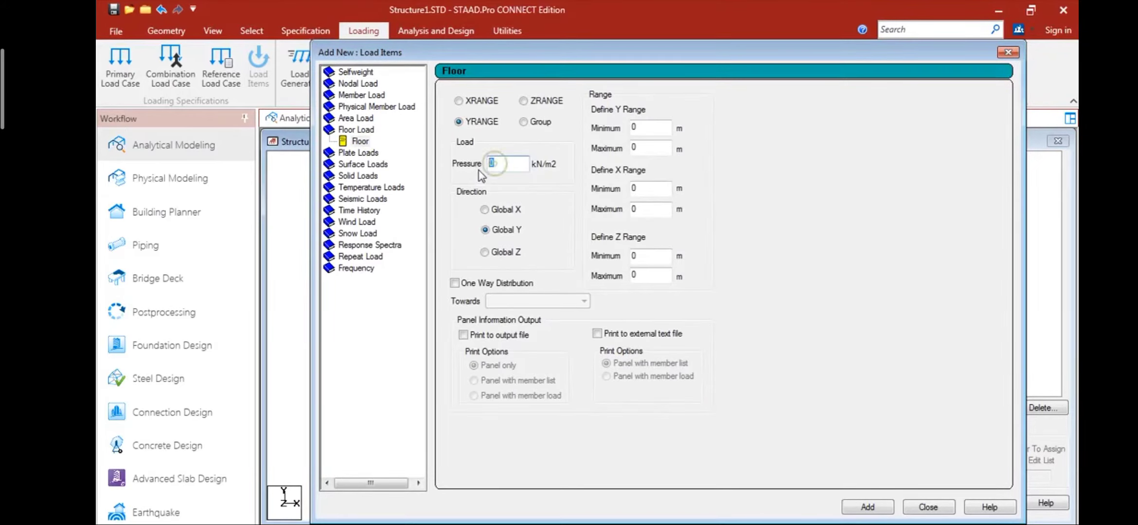
pyautogui.write('-2')
pyautogui.doubleClick(635, 148)
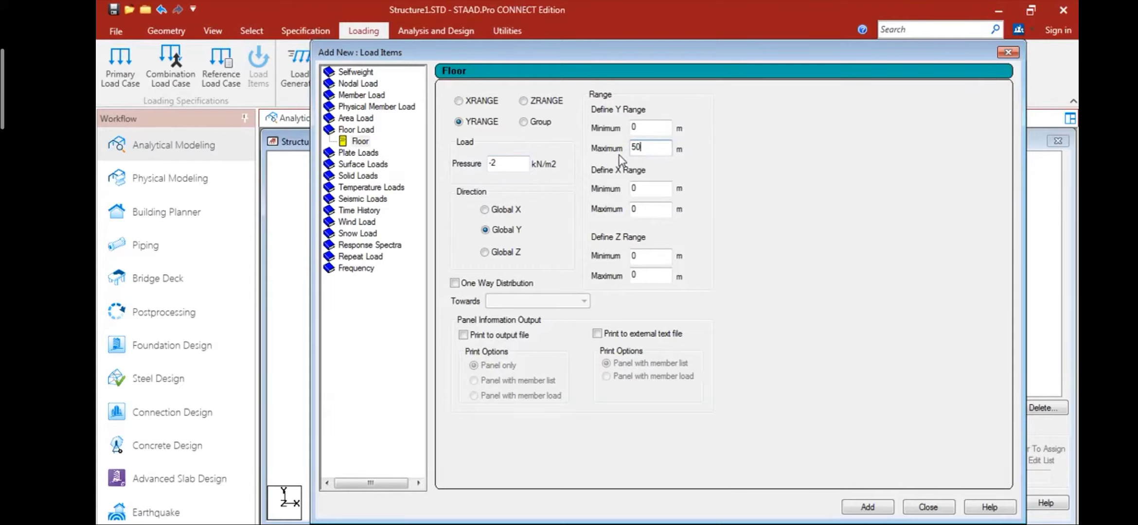
pyautogui.click(870, 509)
pyautogui.click(926, 507)
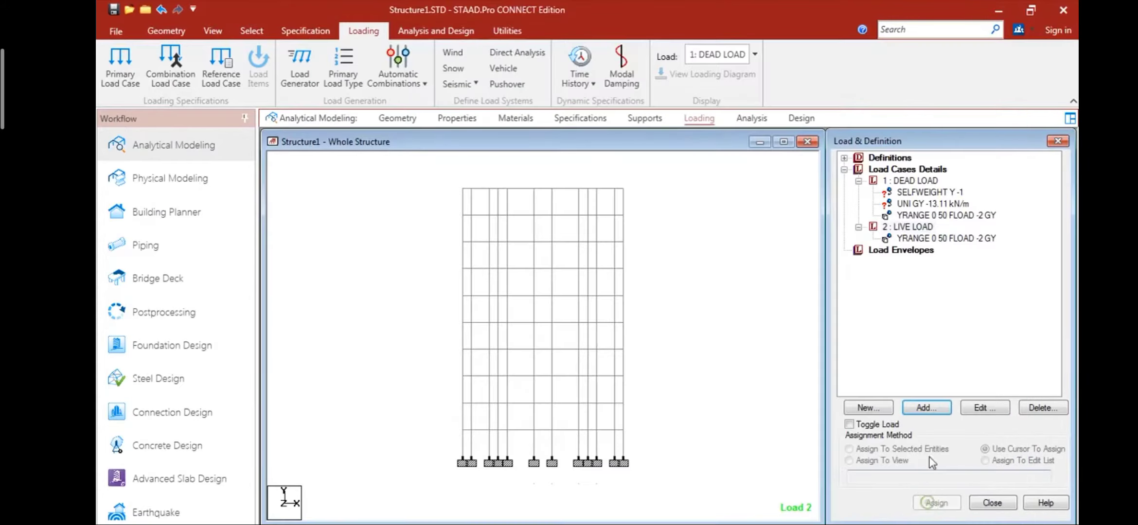
# - Display the live and dead floor loads on the structure and inspect them in an isometric view
pyautogui.click(949, 239)
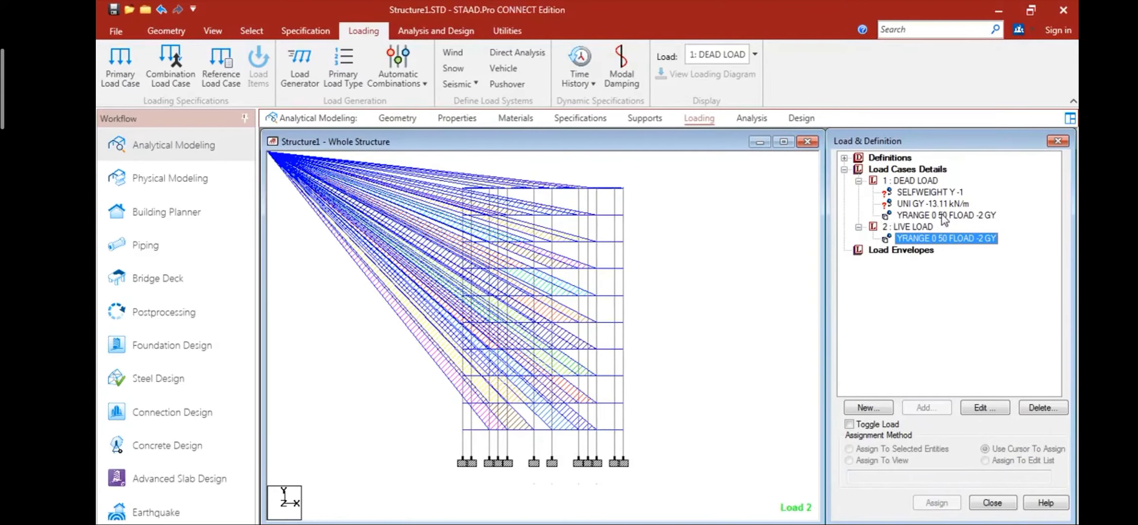
pyautogui.click(935, 215)
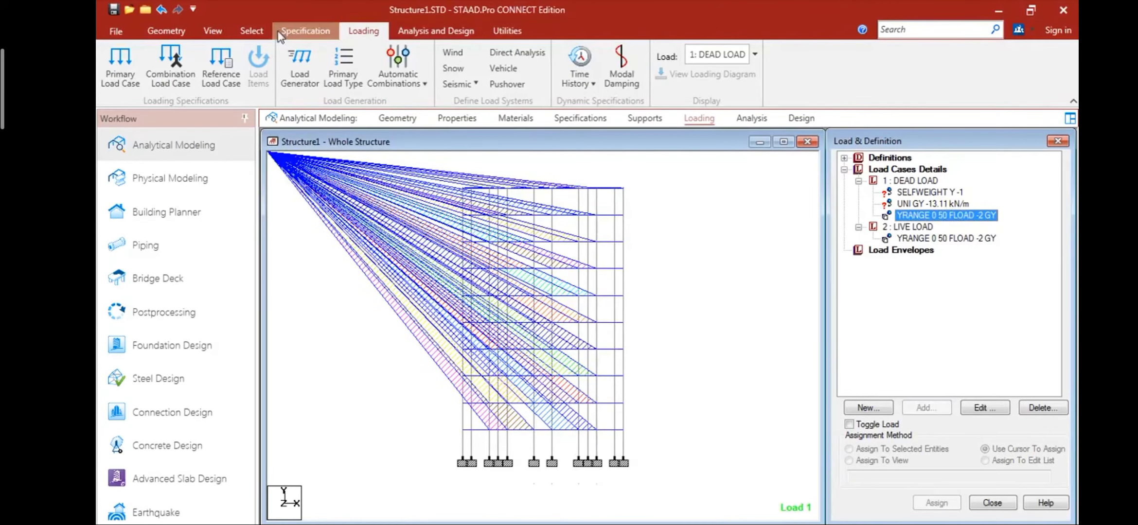
pyautogui.click(224, 32)
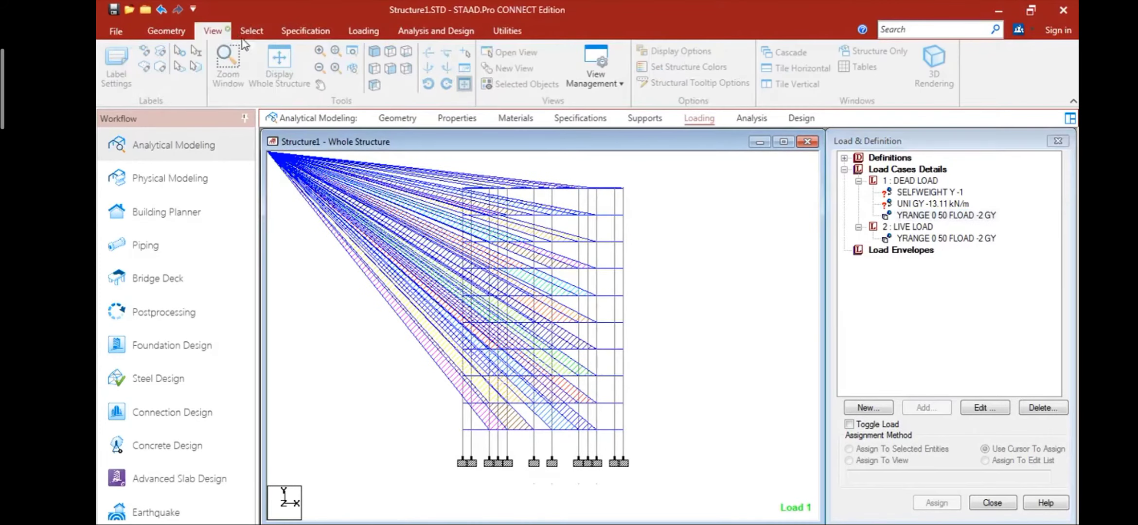
pyautogui.click(373, 52)
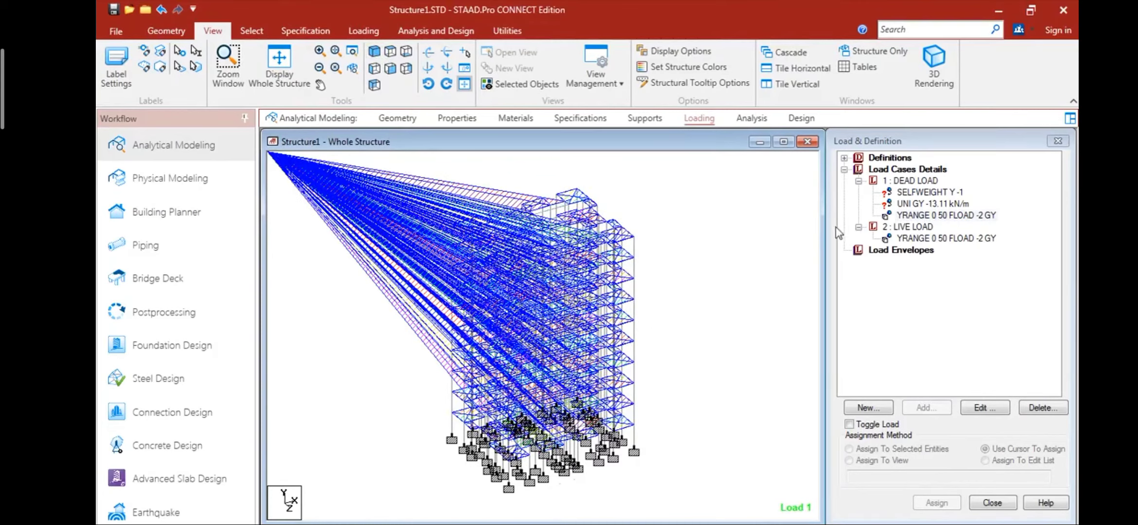
# - Assign the selfweight load of the DEAD LOAD case to the whole structure in view
pyautogui.click(904, 193)
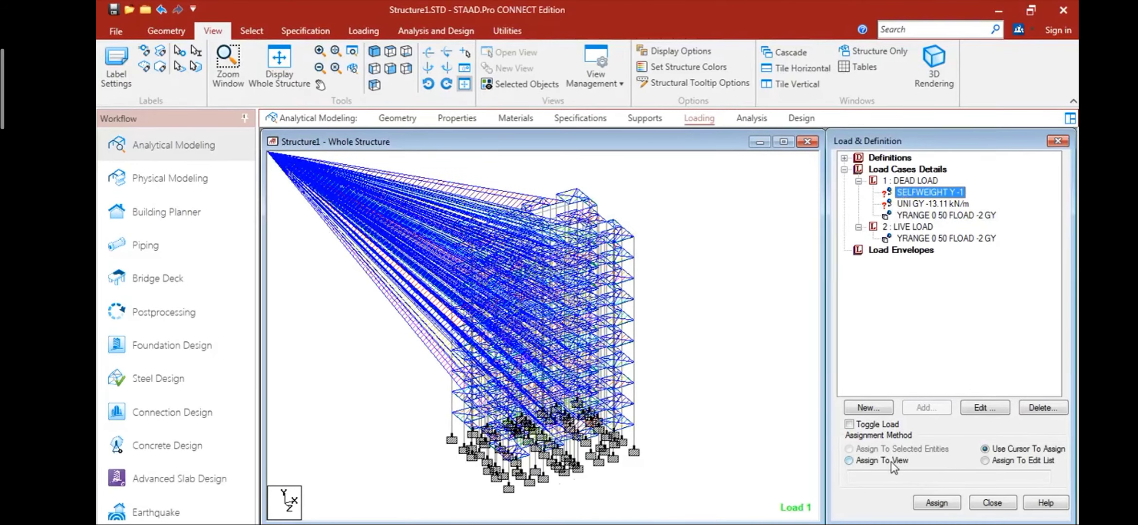
pyautogui.click(891, 461)
pyautogui.click(929, 503)
pyautogui.click(965, 368)
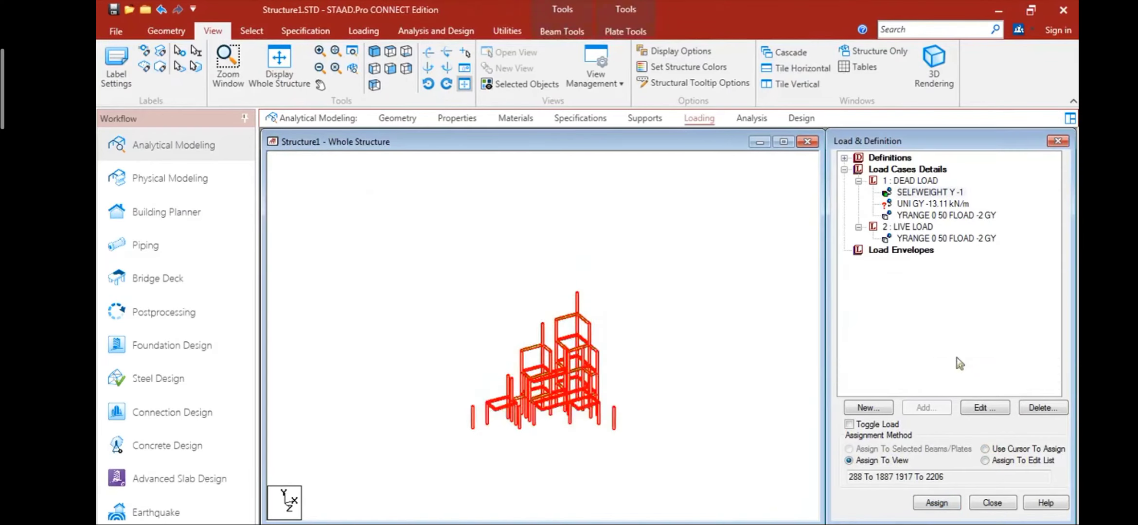
# - Assign the -13.11 kN/m uniform member force of the DEAD LOAD case to the selected beams
pyautogui.click(932, 204)
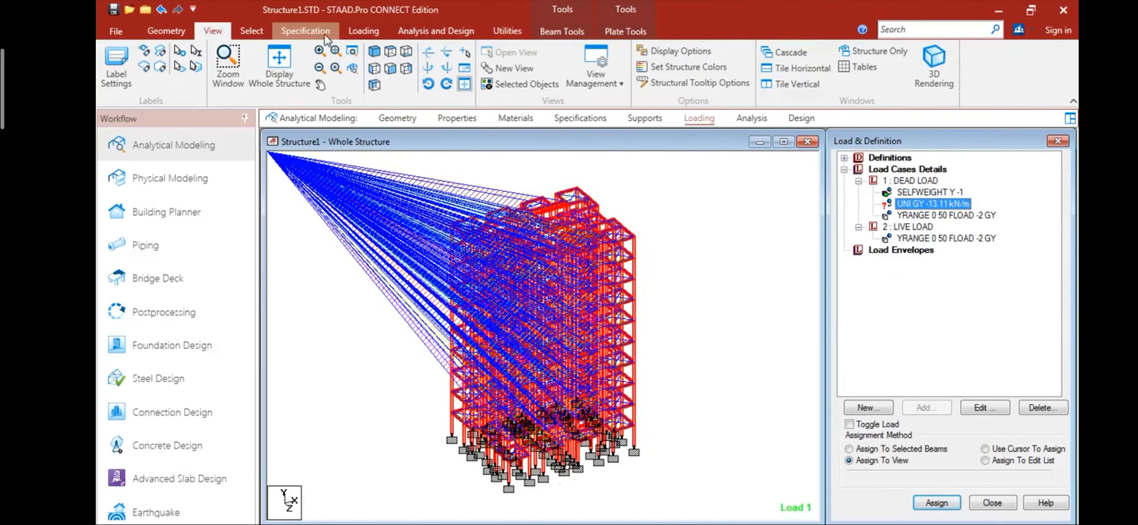
pyautogui.click(252, 31)
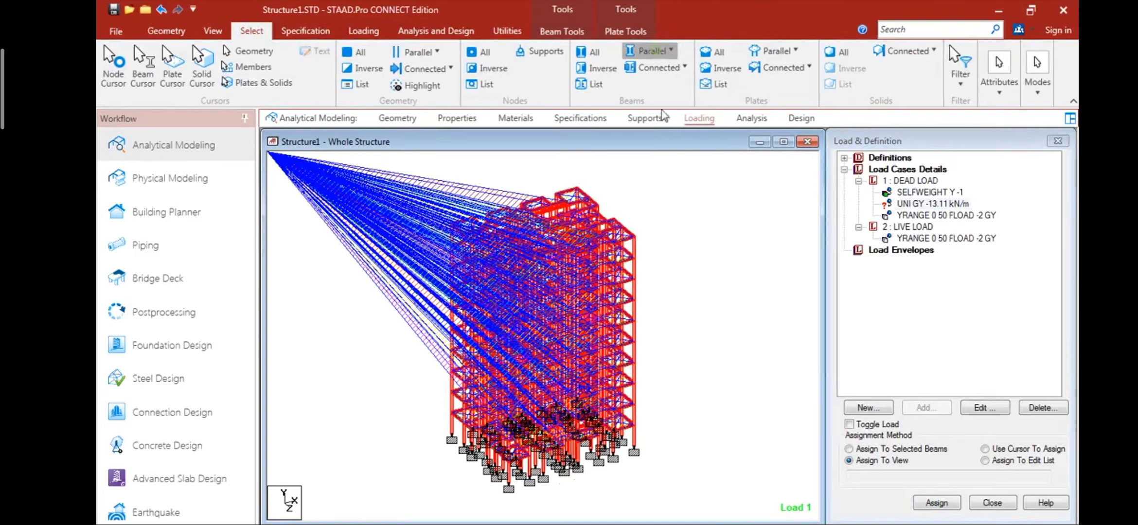
pyautogui.click(653, 76)
pyautogui.click(666, 51)
pyautogui.click(662, 107)
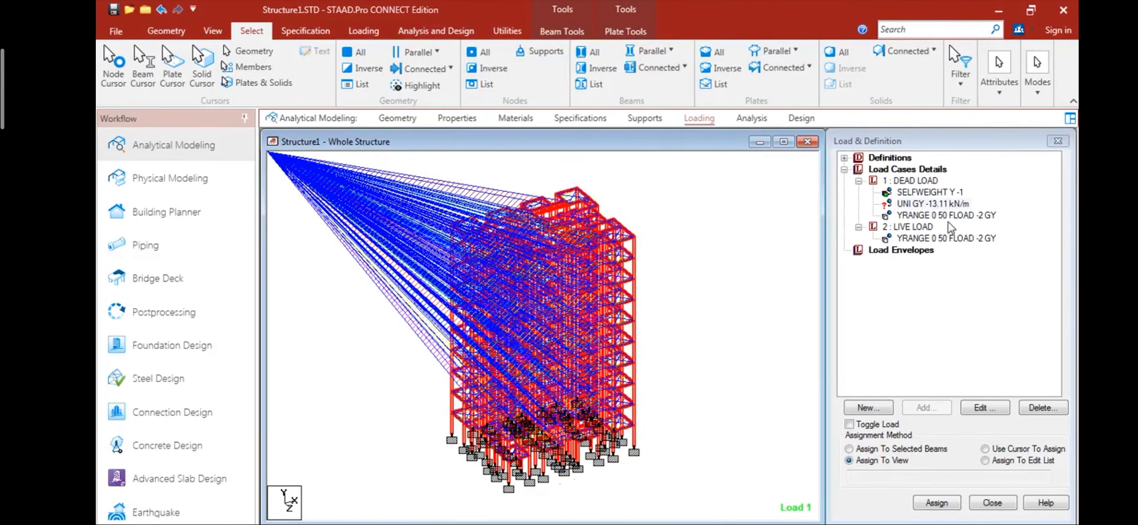
pyautogui.click(939, 455)
pyautogui.click(937, 503)
pyautogui.click(962, 365)
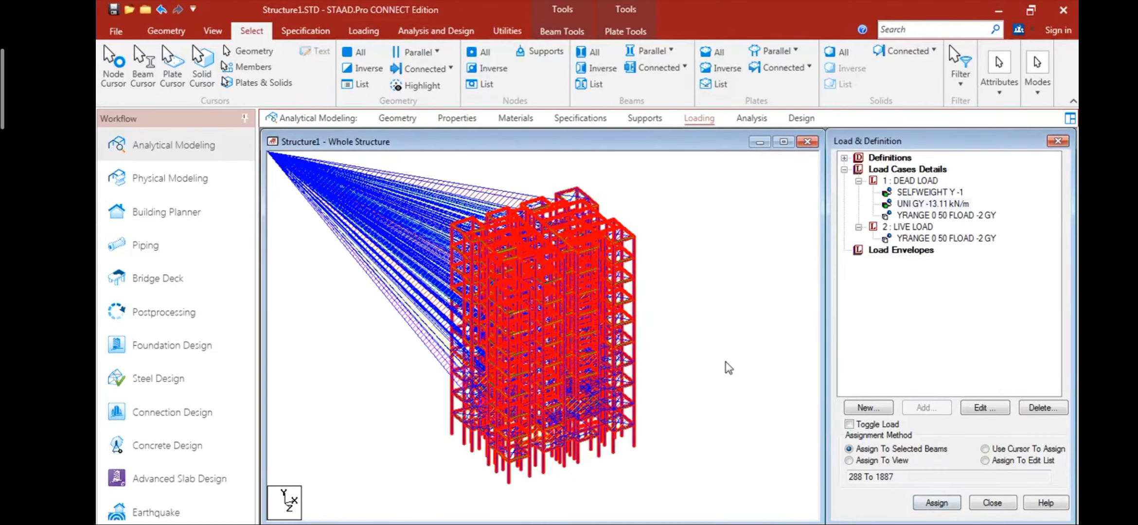
# - Add wind definition type 1 with the comment WIND 1, and finish adding wind types
pyautogui.click(844, 158)
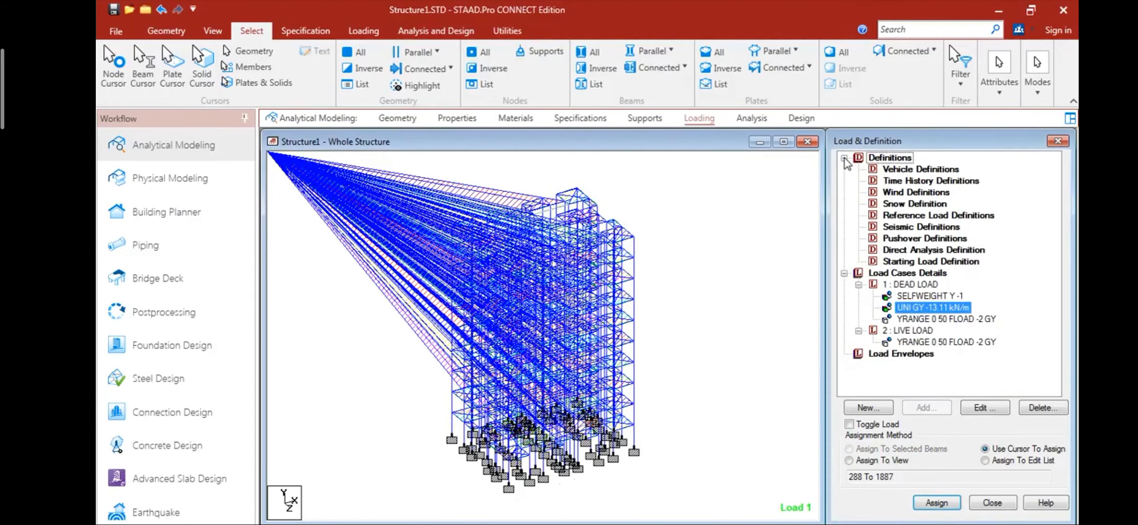
pyautogui.click(903, 193)
pyautogui.click(926, 408)
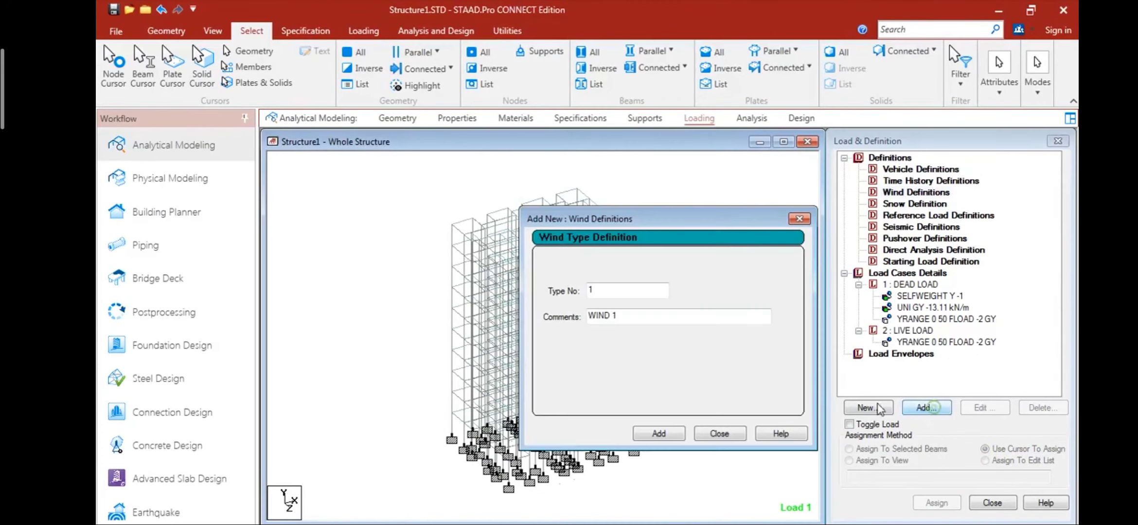
pyautogui.click(670, 435)
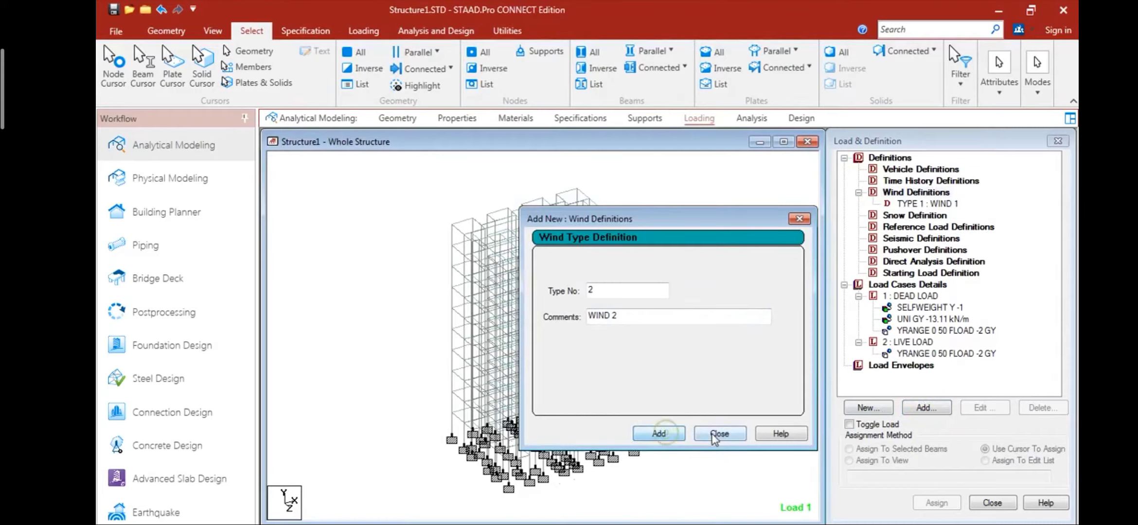
pyautogui.click(714, 433)
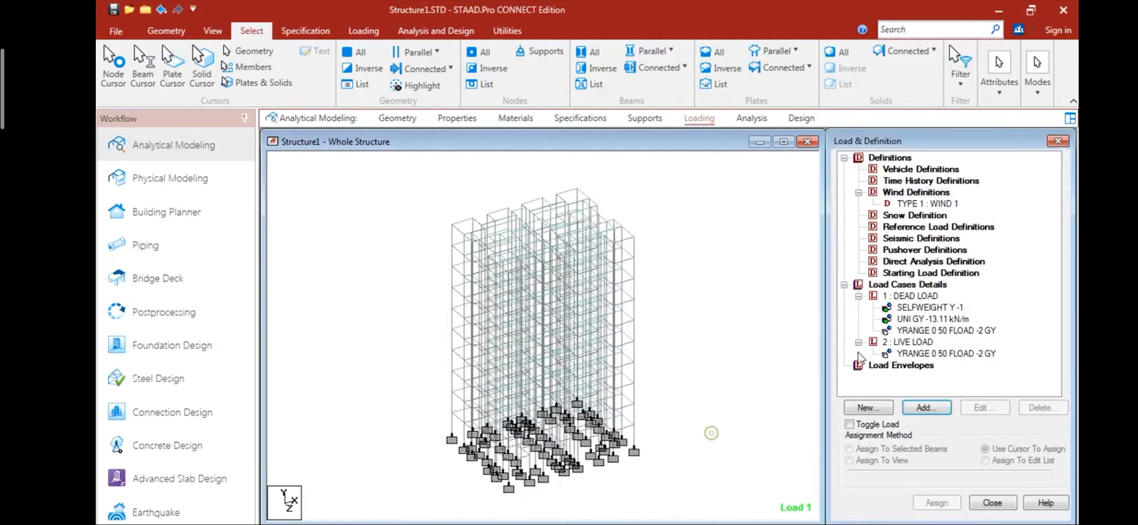
# - Open a new intensity entry for the WIND 1 definition and check the site details slide in PowerPoint
pyautogui.click(927, 408)
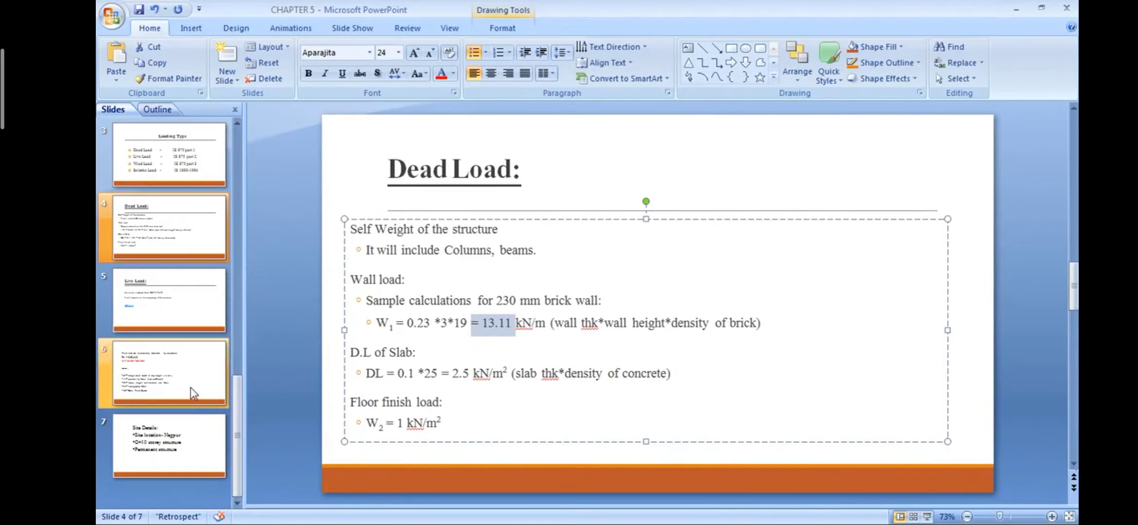
pyautogui.click(175, 452)
pyautogui.click(927, 516)
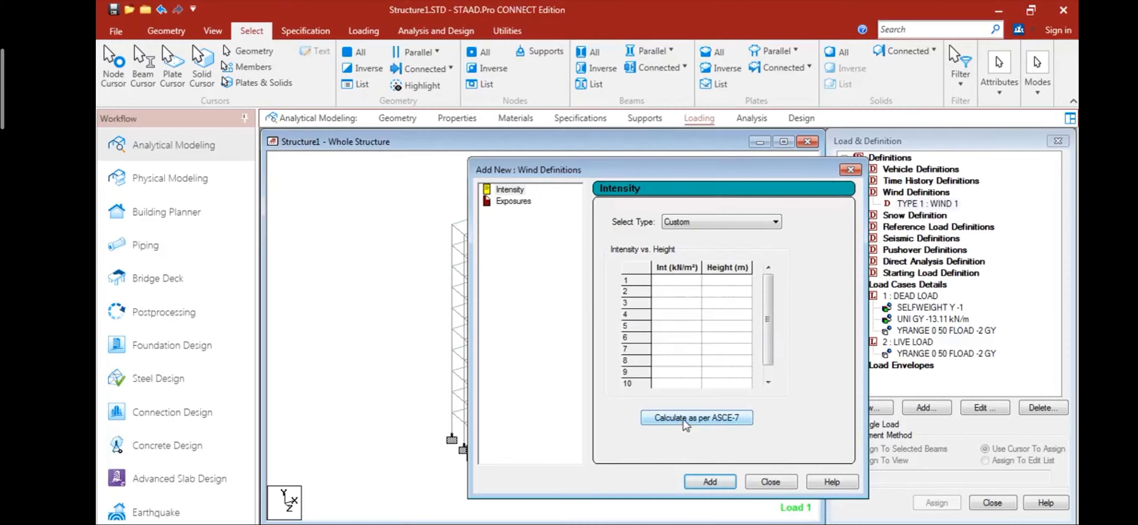
# - Start the ASCE-7 2010 wind intensity calculation with building Category II, a basic wind speed of 44 mph and Exposure B
pyautogui.click(752, 469)
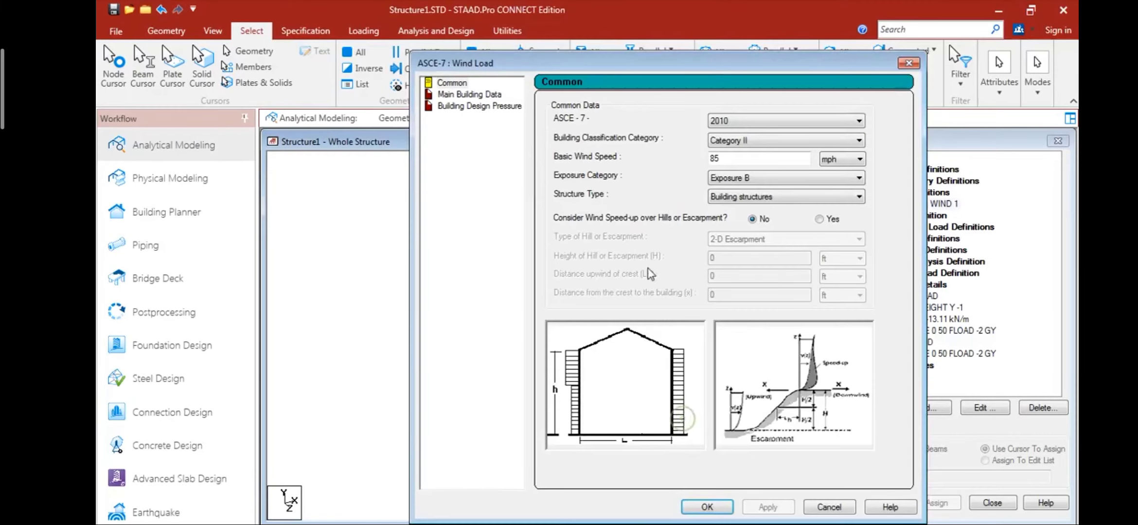
pyautogui.click(753, 142)
pyautogui.click(755, 162)
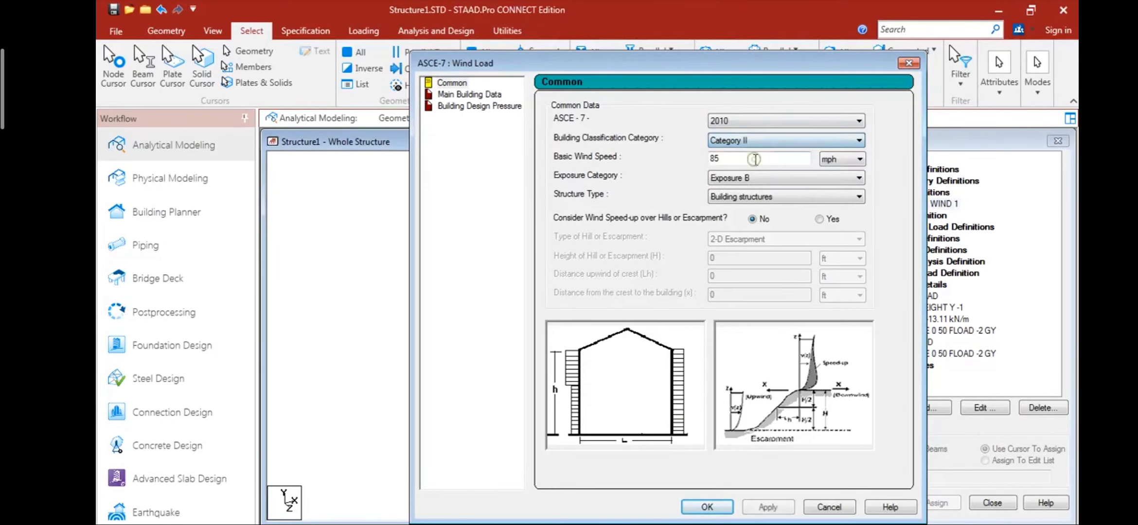
pyautogui.doubleClick(737, 162)
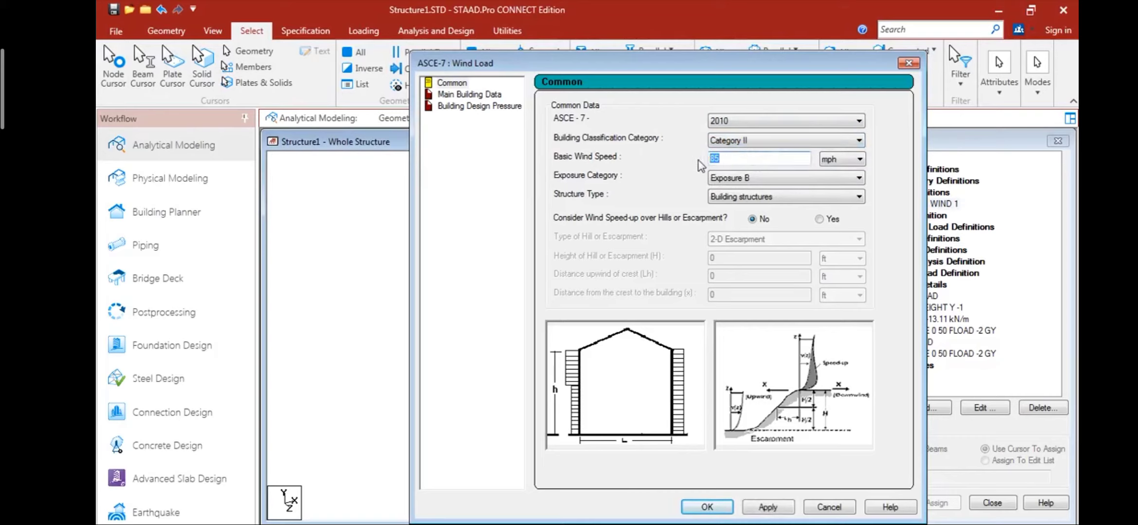
pyautogui.click(749, 182)
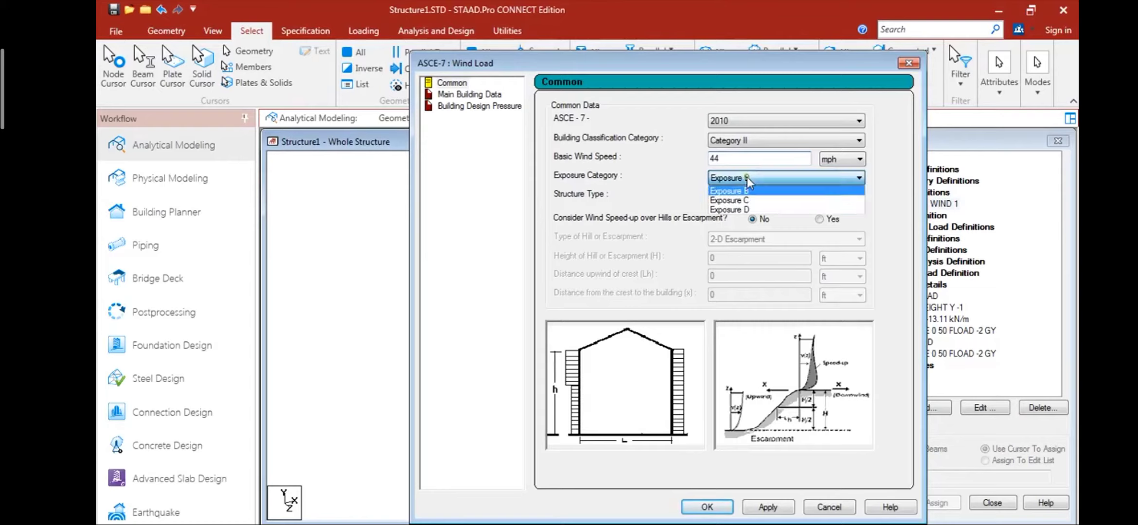
pyautogui.click(748, 176)
pyautogui.click(746, 142)
pyautogui.click(746, 142)
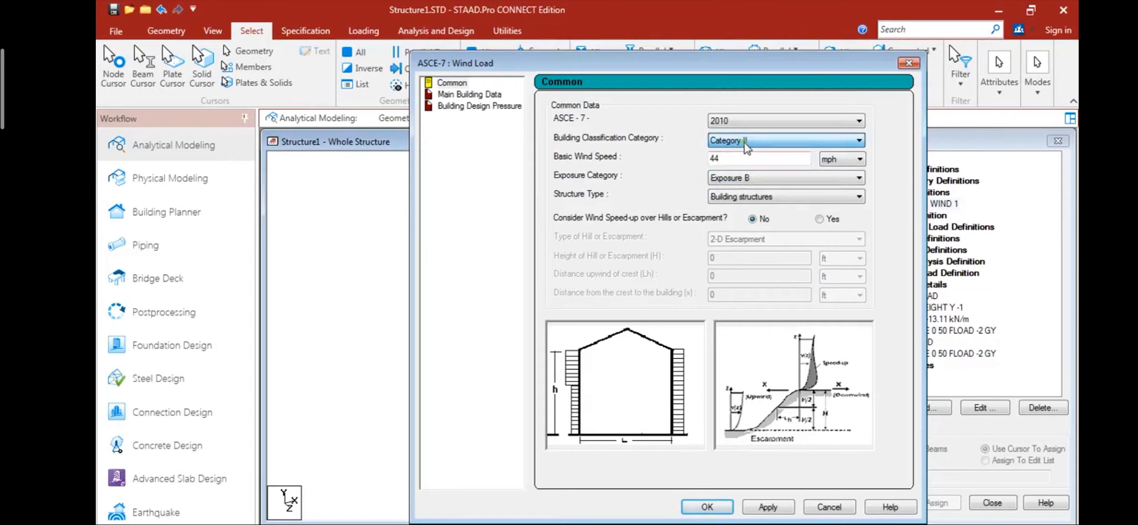
# - Choose Building structures as the structure type and accept the ASCE-7 wind data to generate the intensity-height table
pyautogui.click(755, 197)
pyautogui.click(756, 201)
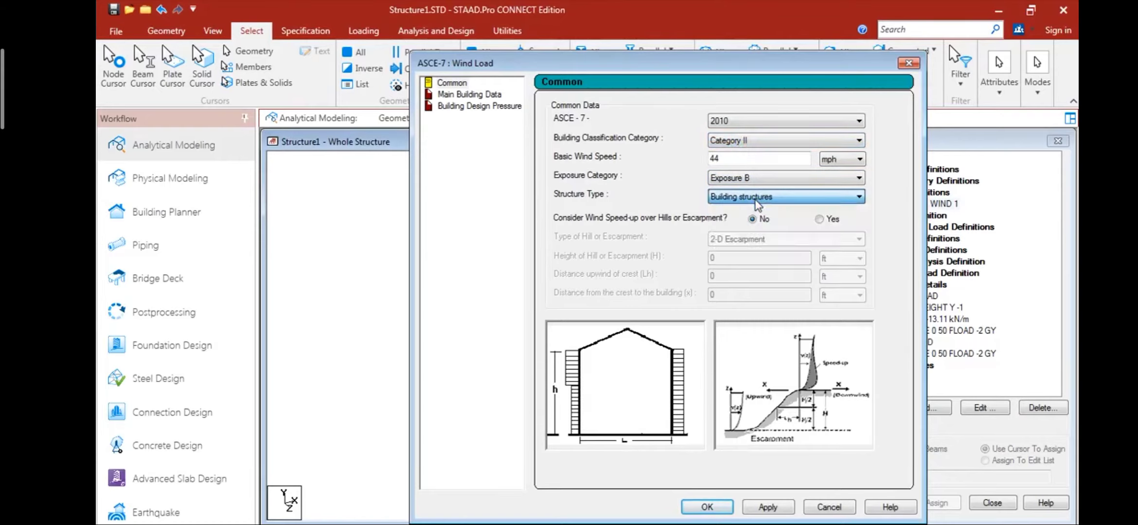
pyautogui.click(741, 198)
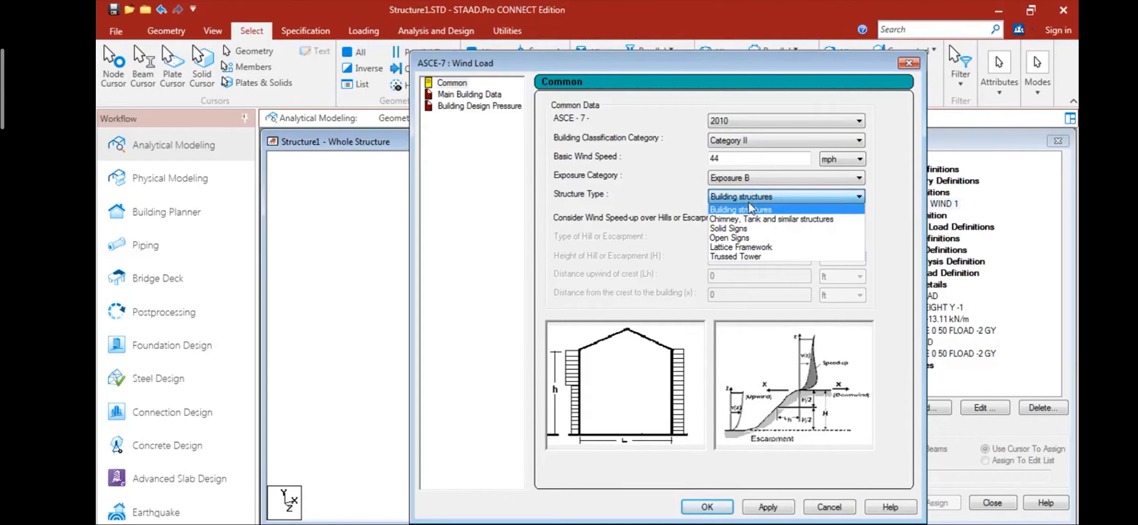
pyautogui.click(752, 209)
pyautogui.click(767, 507)
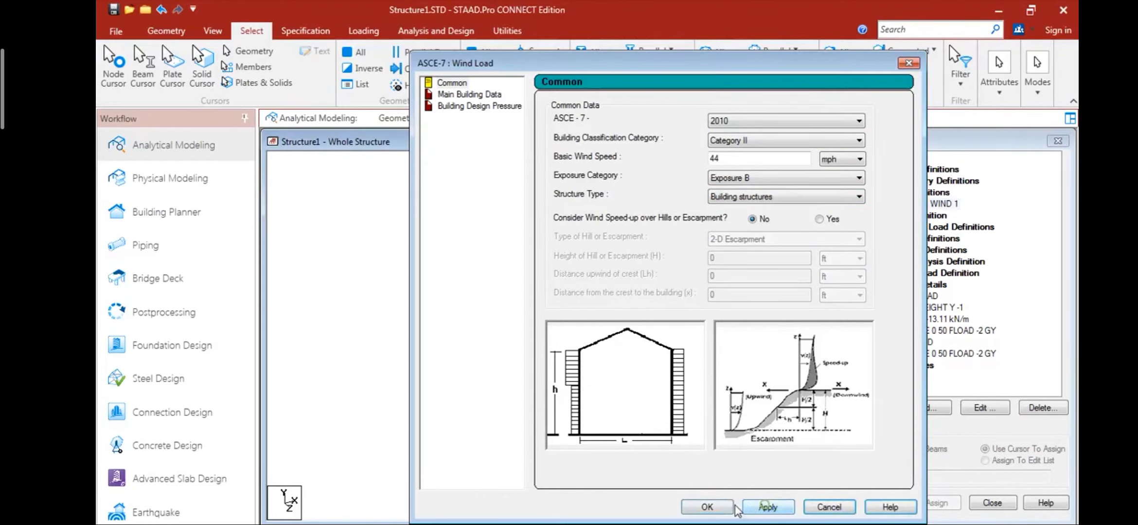
pyautogui.click(723, 508)
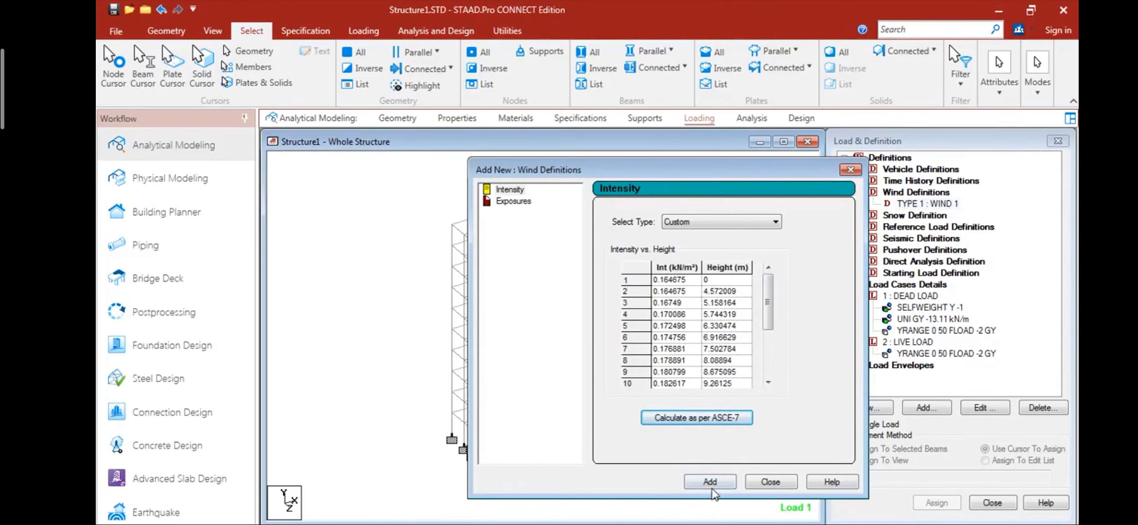
# - Add the calculated intensity table and an exposure with factor 1 to the WIND 1 definition
pyautogui.click(710, 482)
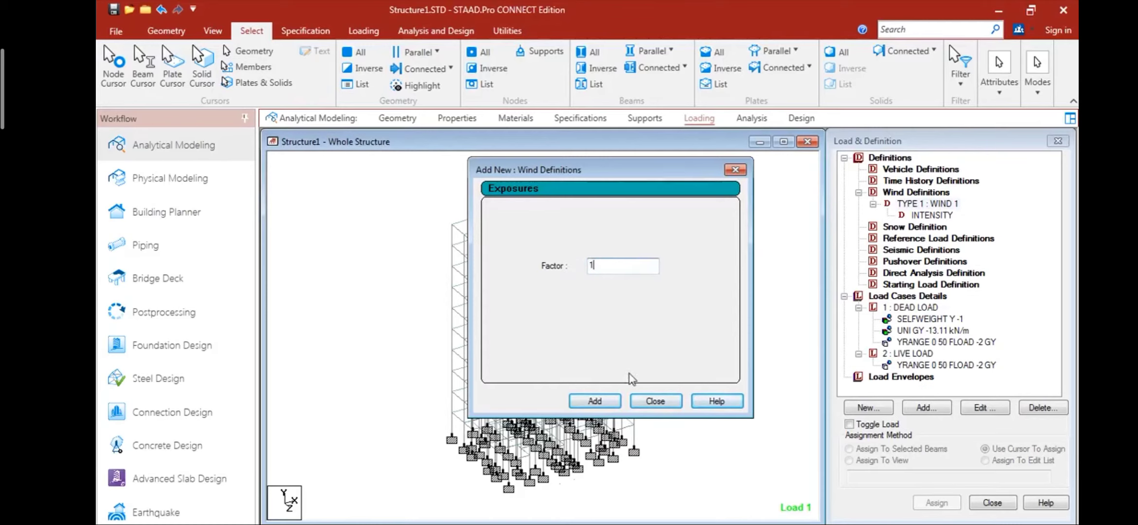
pyautogui.click(608, 401)
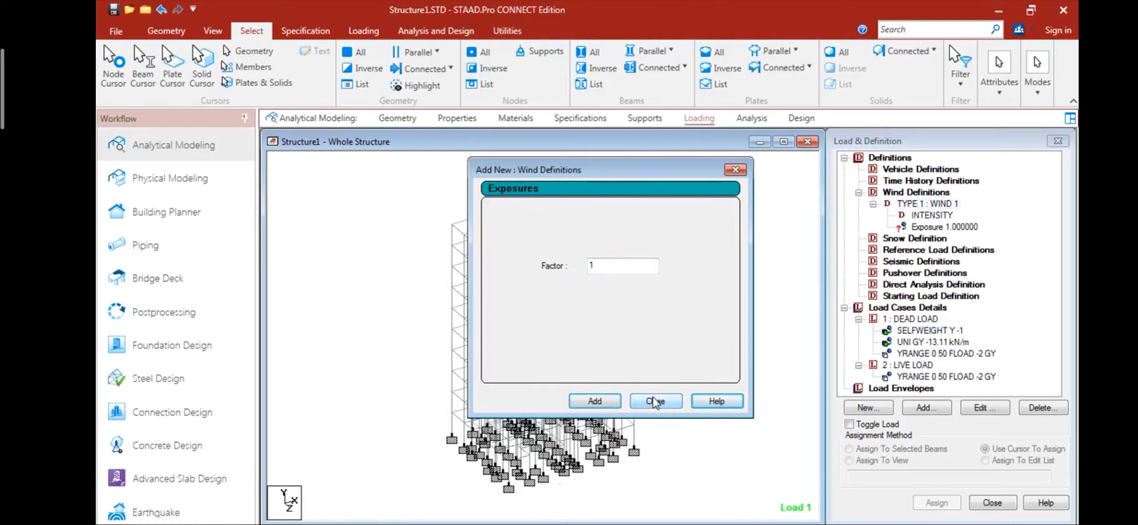
pyautogui.click(654, 401)
# - Assign the factor 1 exposure of WIND 1 to the whole structure in view
pyautogui.click(921, 227)
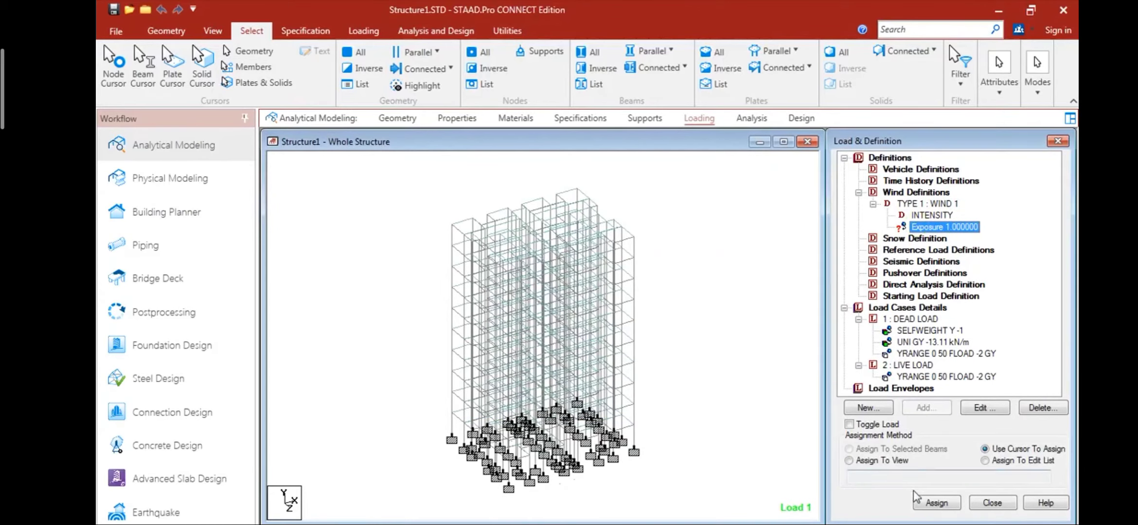
pyautogui.click(901, 465)
pyautogui.click(936, 503)
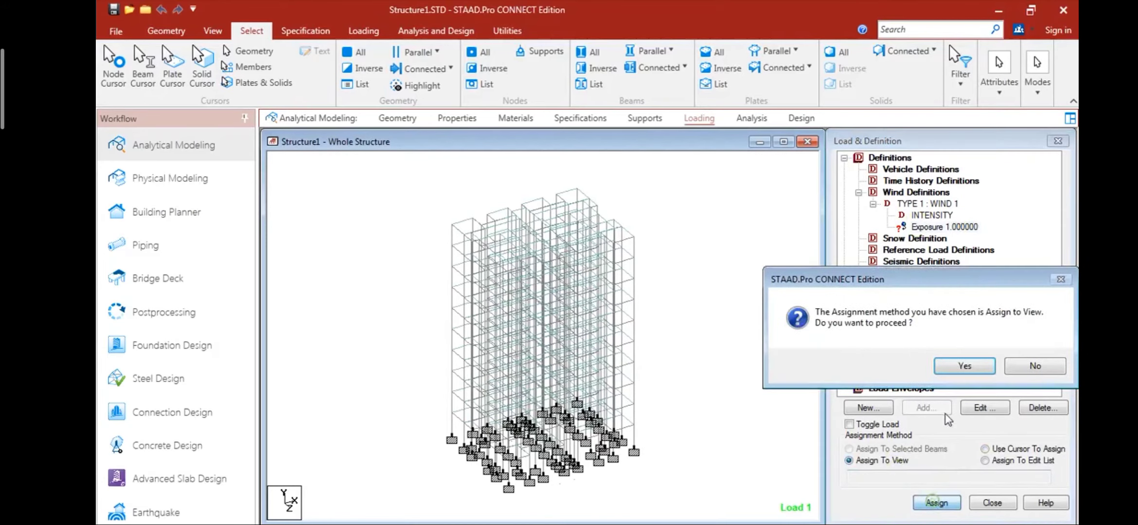
pyautogui.click(973, 367)
pyautogui.click(713, 420)
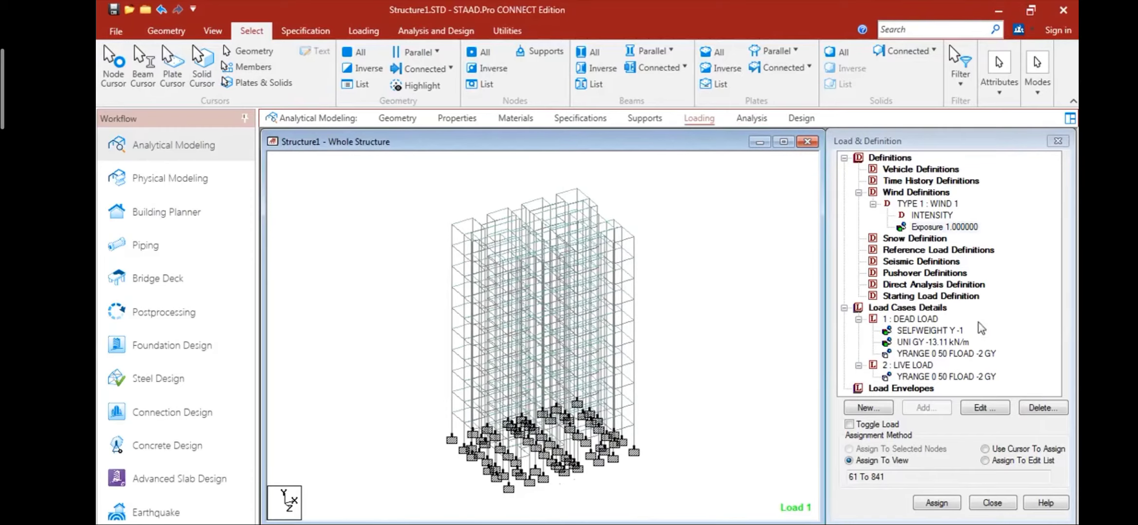
# - Add primary load case 3 with the Wind loading type and the title WL +X
pyautogui.click(907, 307)
pyautogui.click(926, 408)
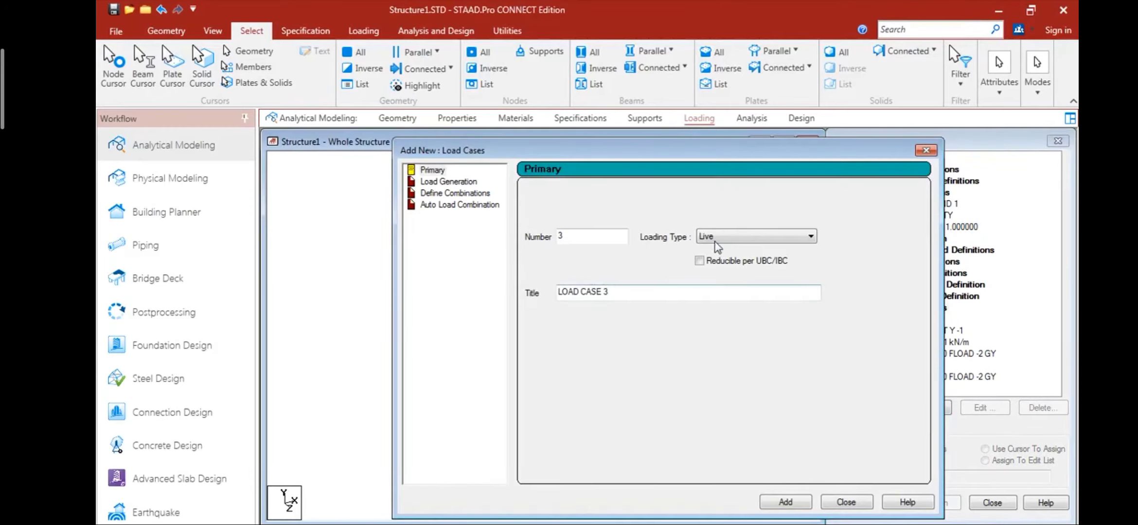
pyautogui.click(719, 238)
pyautogui.click(715, 275)
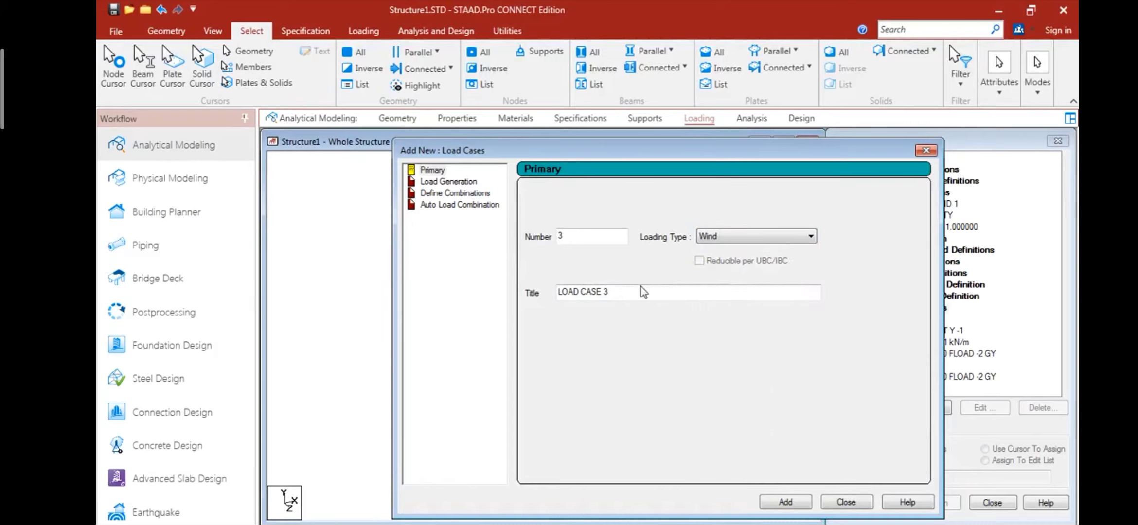
pyautogui.moveTo(617, 292); pyautogui.dragTo(557, 292)
pyautogui.write('w')
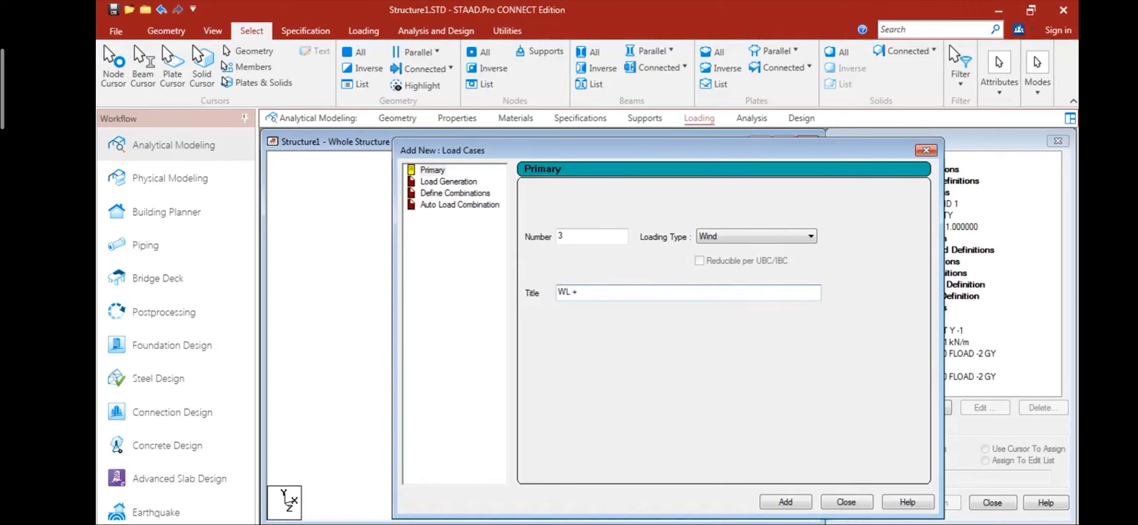
pyautogui.click(782, 502)
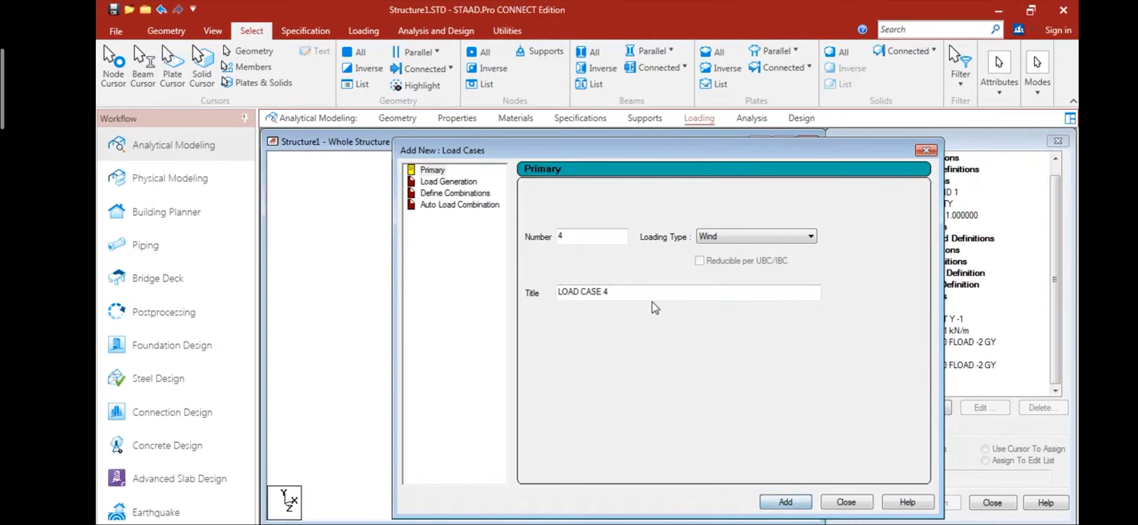
# - Add wind load cases 4 and 5 with the titles WL -X and WL +Z
pyautogui.moveTo(614, 292); pyautogui.dragTo(522, 287)
pyautogui.write('WL -X')
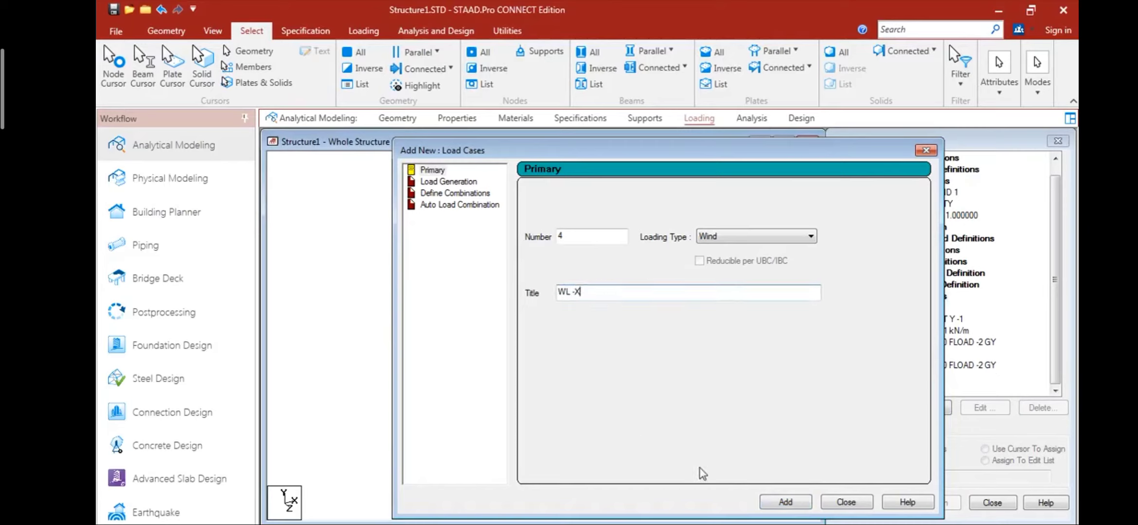
pyautogui.click(783, 503)
pyautogui.moveTo(637, 297); pyautogui.dragTo(532, 288)
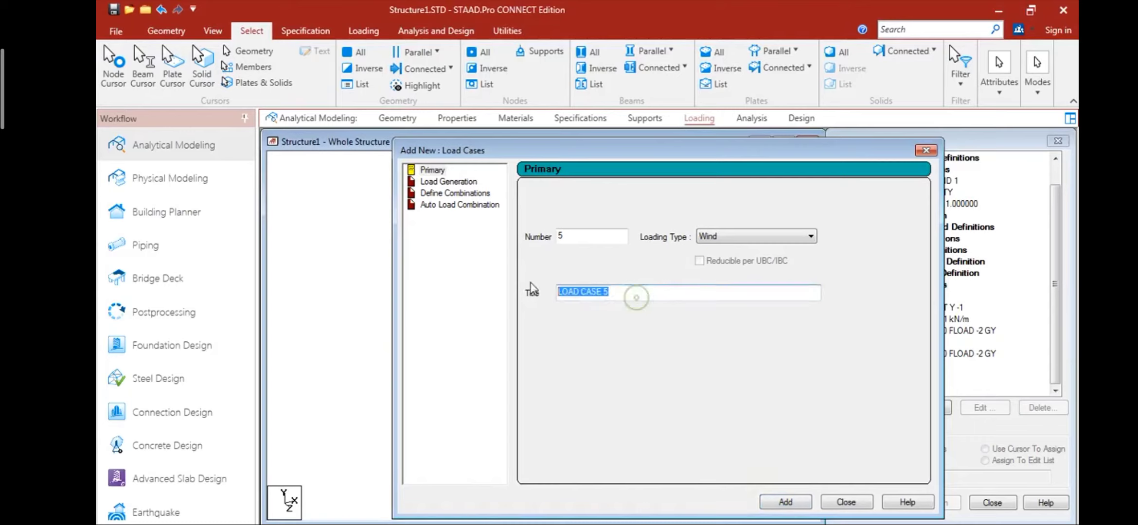
pyautogui.write('WL +Z')
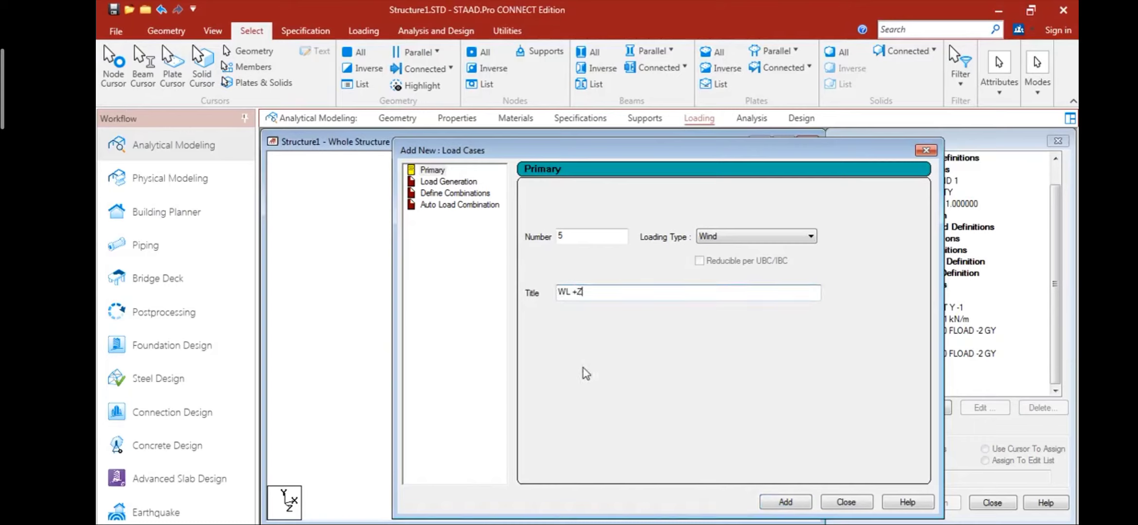
pyautogui.click(778, 503)
# - Add wind load case 6 with the title WL -Z and finish adding load cases
pyautogui.moveTo(643, 293); pyautogui.dragTo(533, 316)
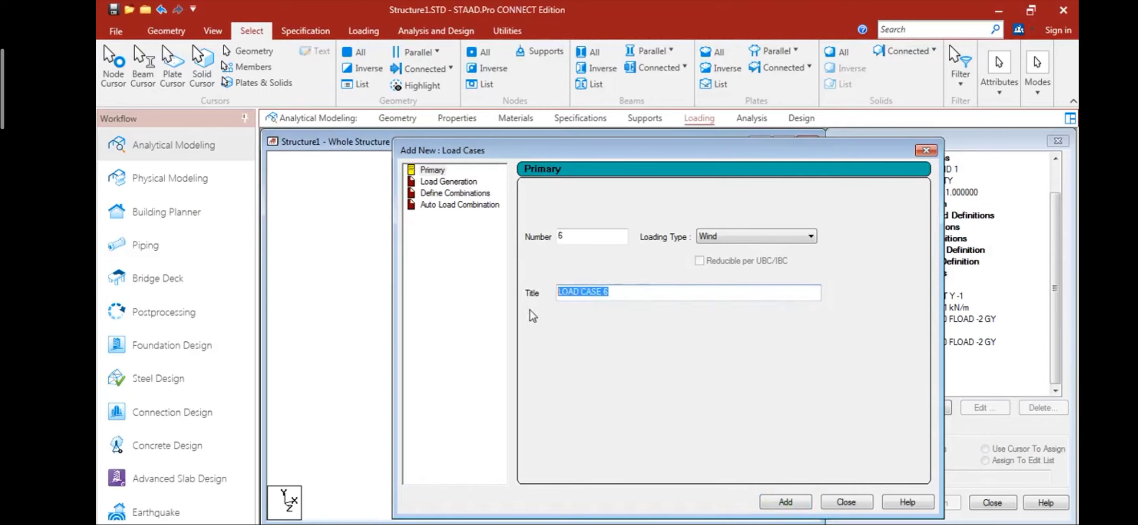
pyautogui.write('WL')
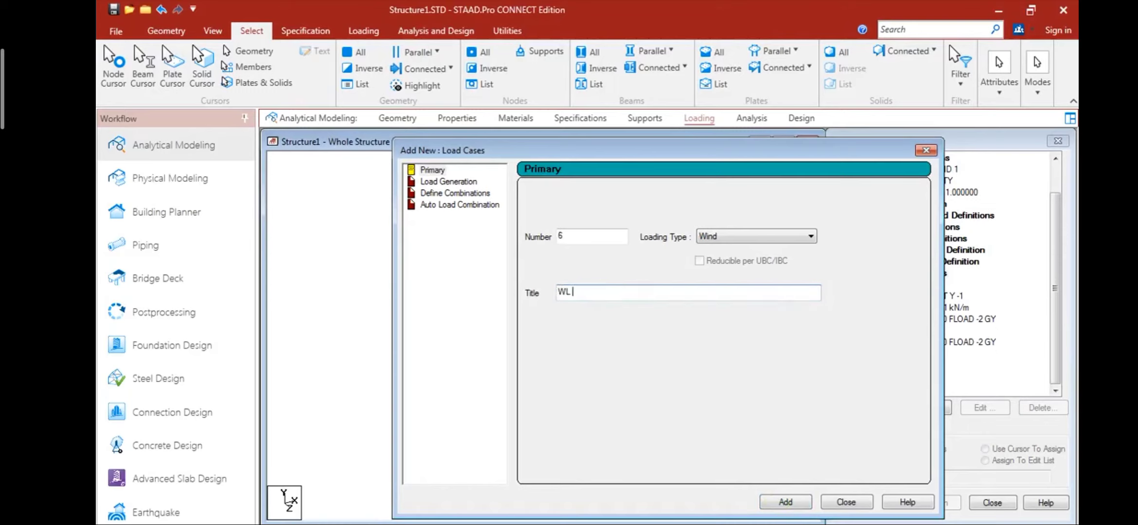
pyautogui.click(780, 504)
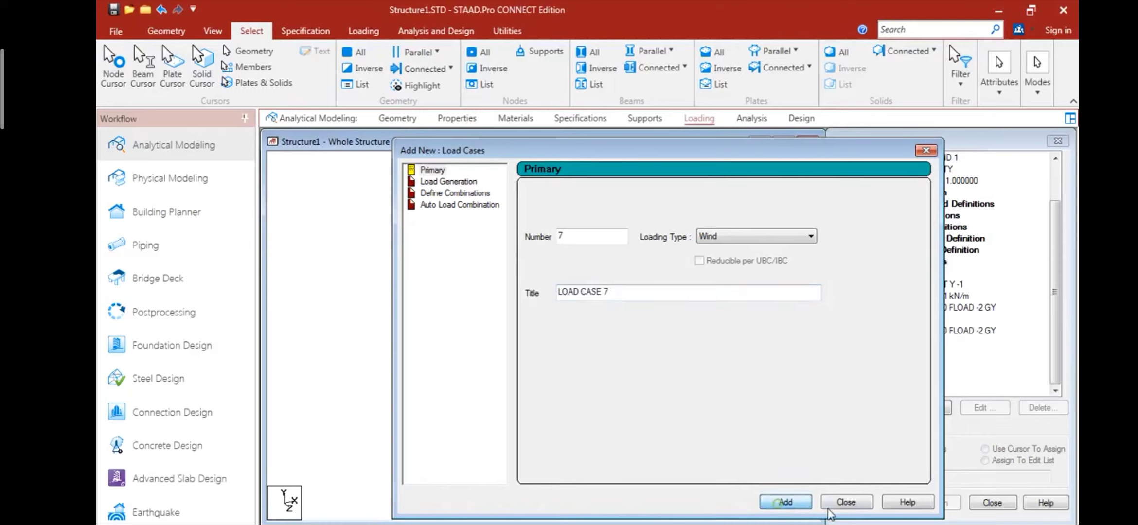
pyautogui.click(845, 505)
# - Add a type 1 wind load on the X windward face with factor 1 to the WL +X load case
pyautogui.click(905, 343)
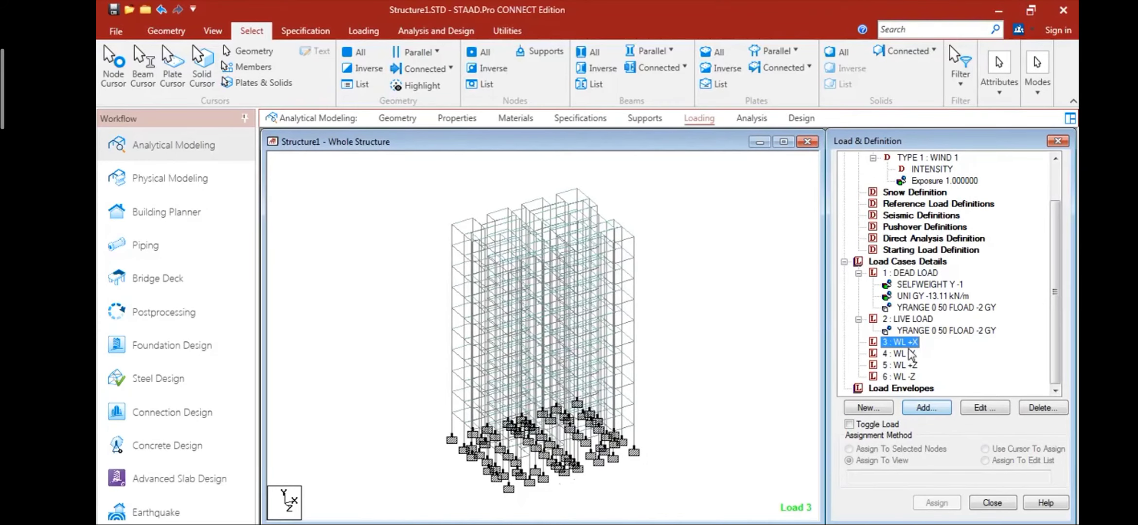
pyautogui.click(920, 406)
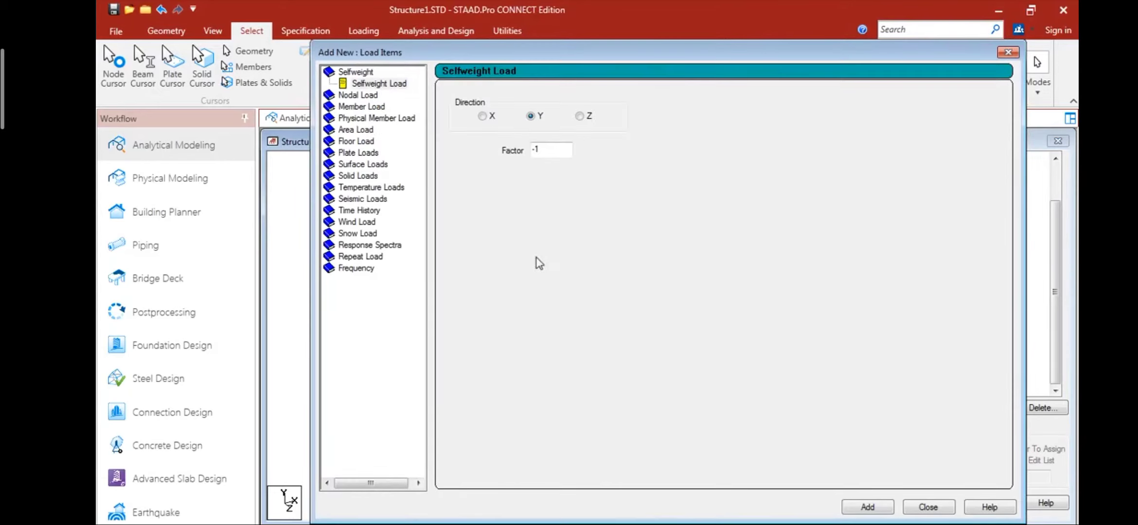
pyautogui.click(359, 223)
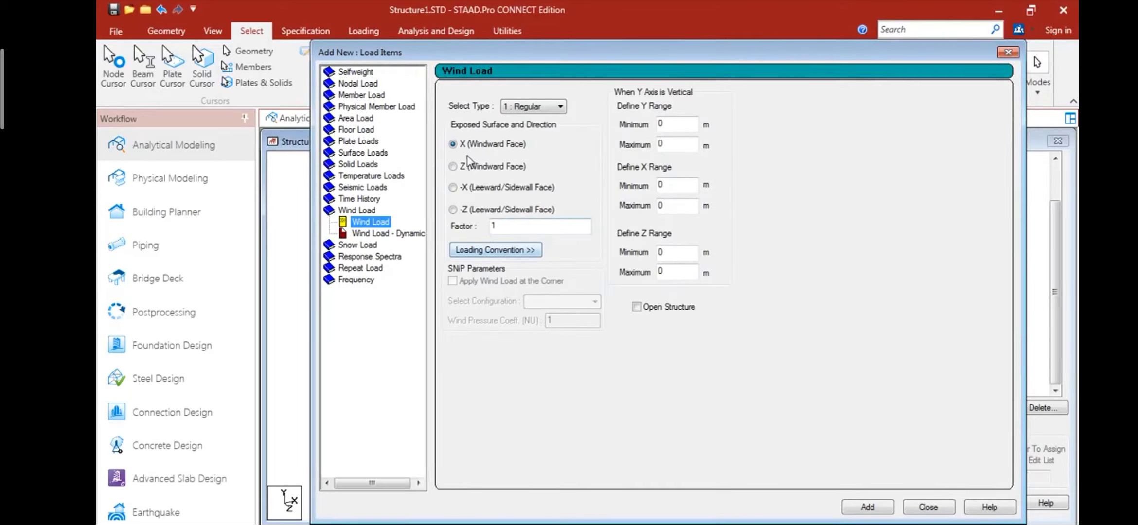
pyautogui.click(868, 507)
# - Add a type 1 wind load on the X windward face with factor -1 to the WL -X load case
pyautogui.click(900, 365)
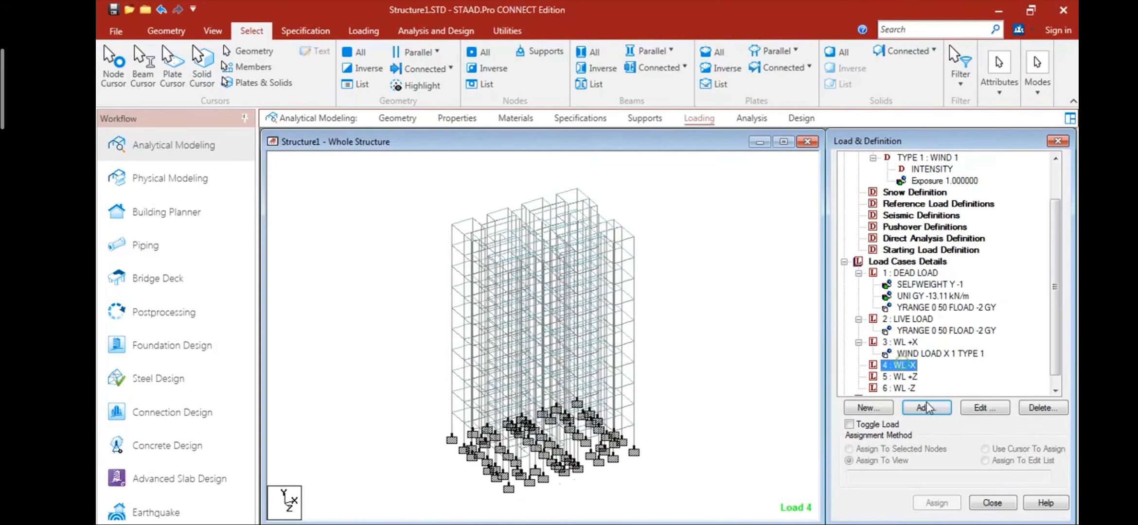
pyautogui.click(925, 407)
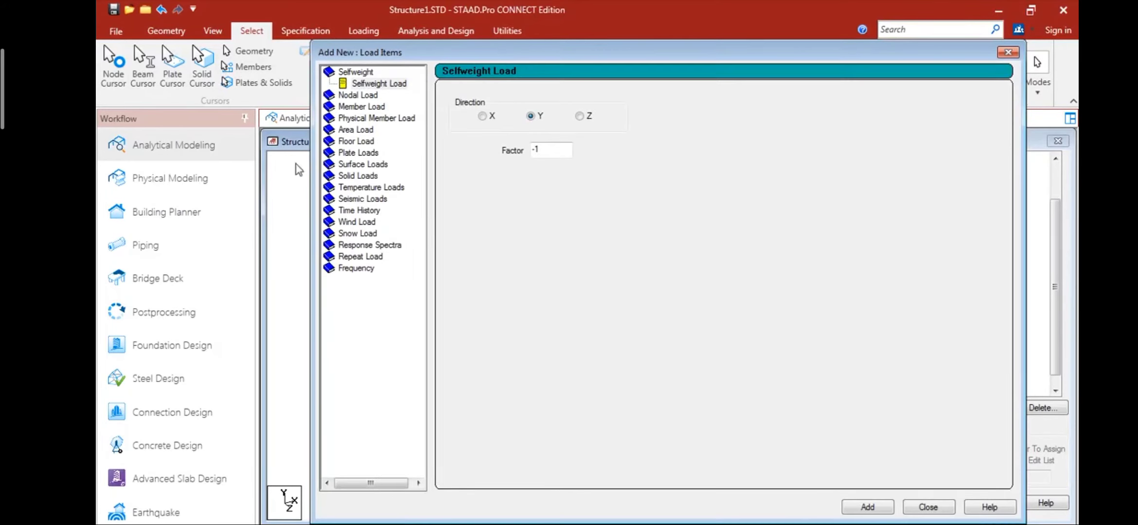
pyautogui.click(346, 225)
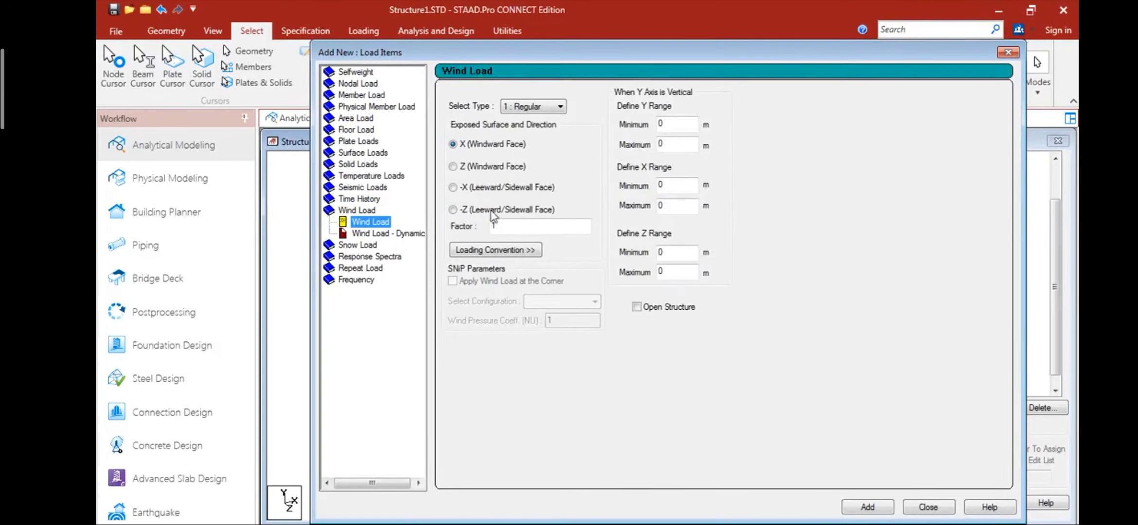
pyautogui.click(496, 225)
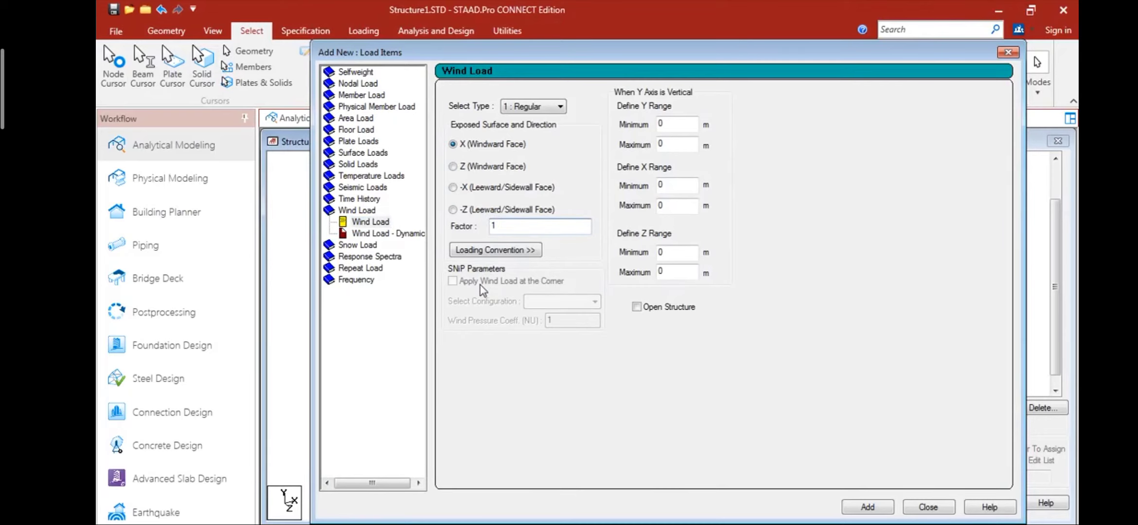
pyautogui.click(867, 507)
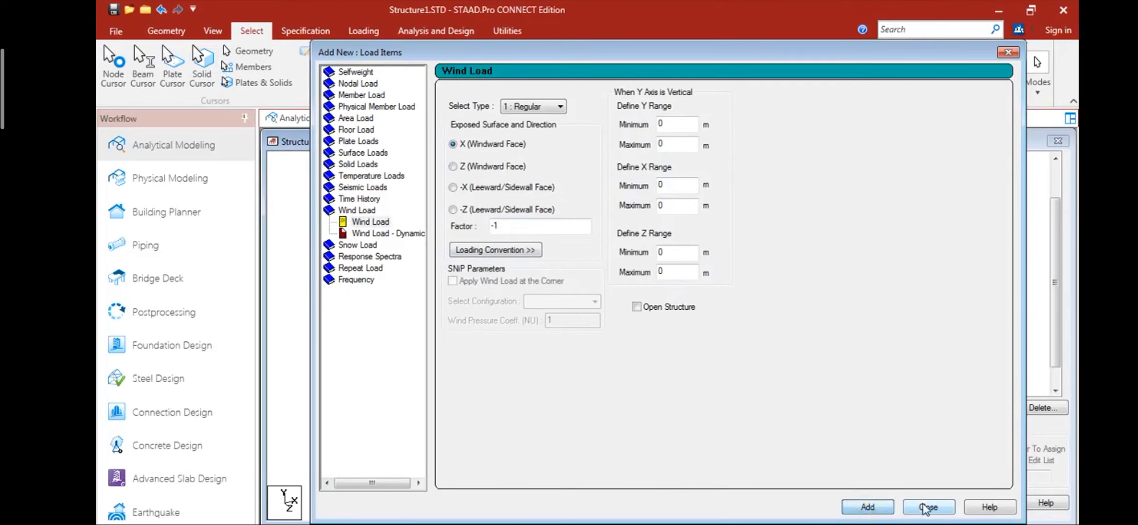
pyautogui.click(928, 507)
# - Add a type 1 wind load on the Z windward face with factor 1 to the WL +Z load case
pyautogui.click(909, 389)
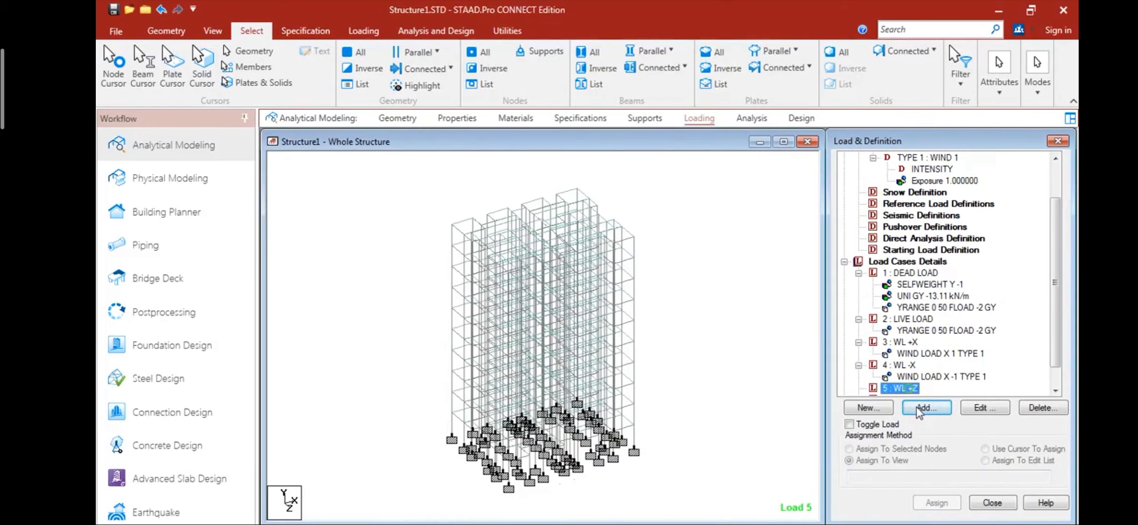
pyautogui.click(926, 407)
pyautogui.click(354, 223)
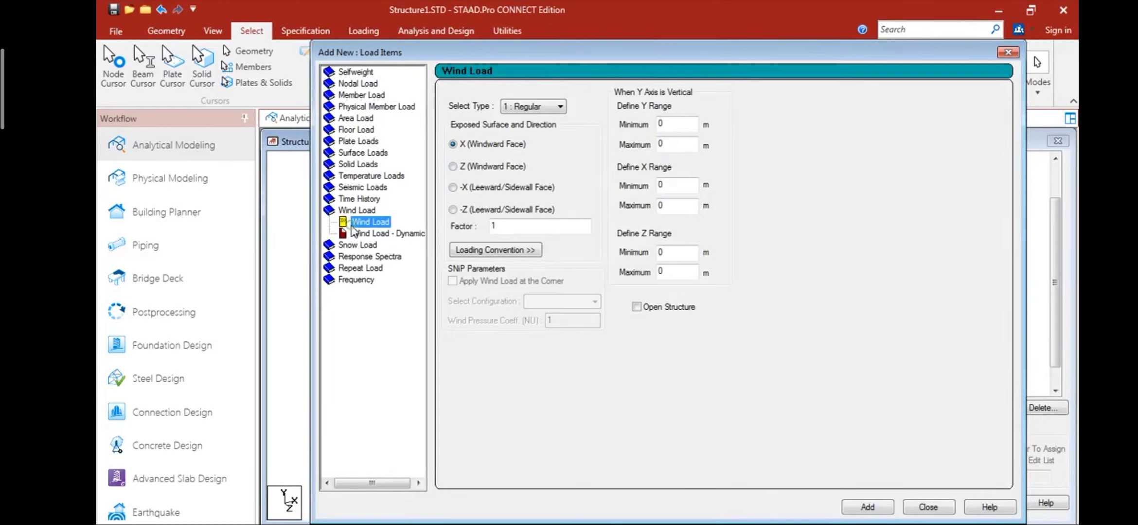
pyautogui.click(453, 166)
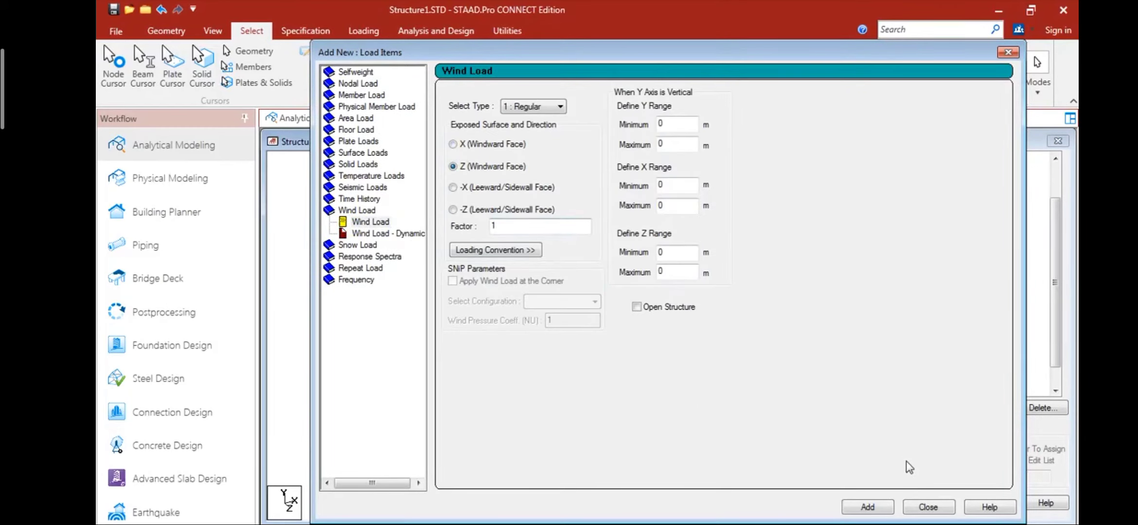
pyautogui.click(867, 507)
pyautogui.click(928, 506)
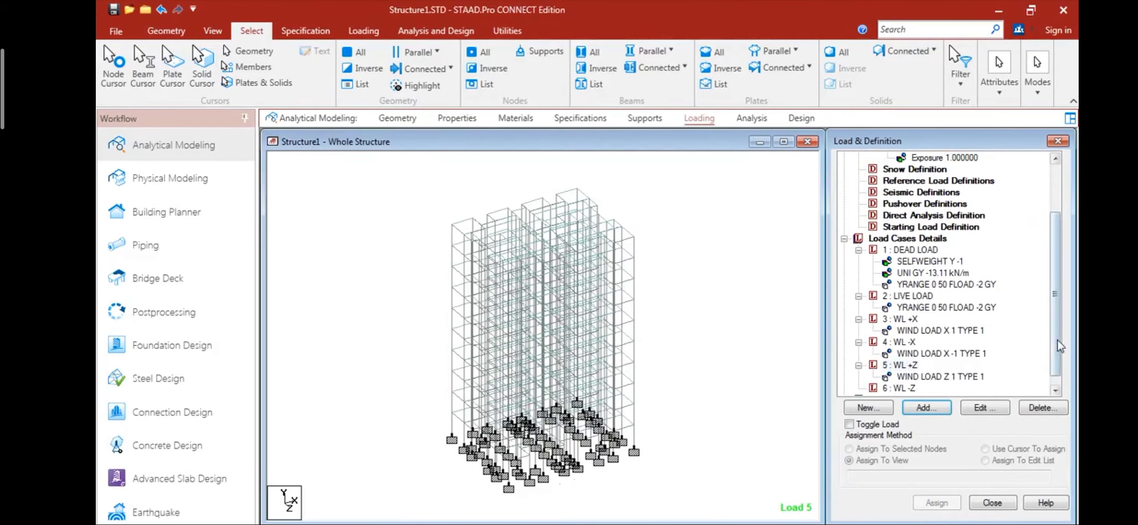
# - Add a type 1 wind load on the Z windward face with factor -1 to the WL -Z load case
pyautogui.scroll(-1, 1043, 384)
pyautogui.click(906, 377)
pyautogui.click(927, 408)
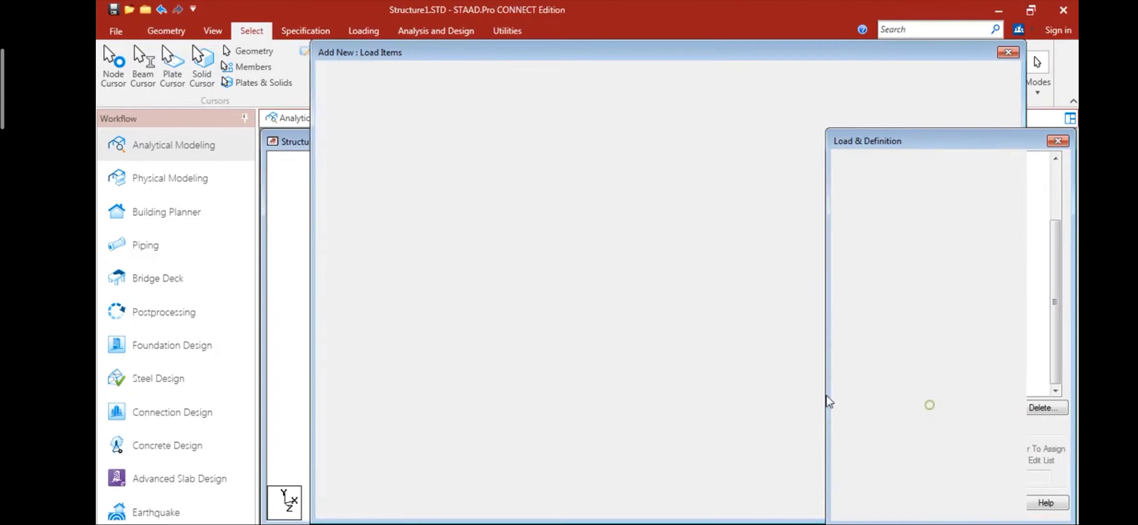
pyautogui.click(349, 223)
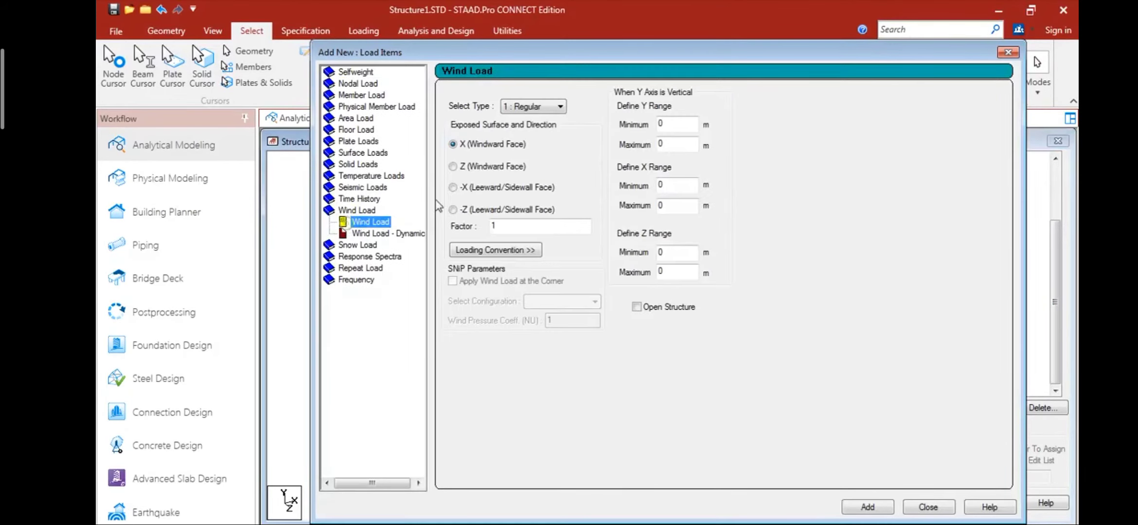
pyautogui.click(452, 166)
pyautogui.doubleClick(493, 226)
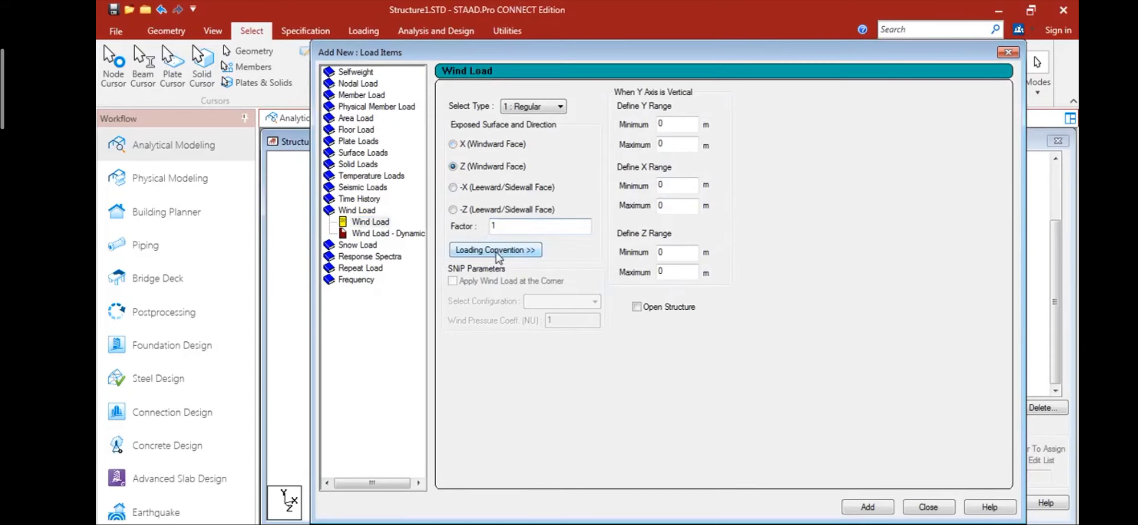
pyautogui.click(867, 508)
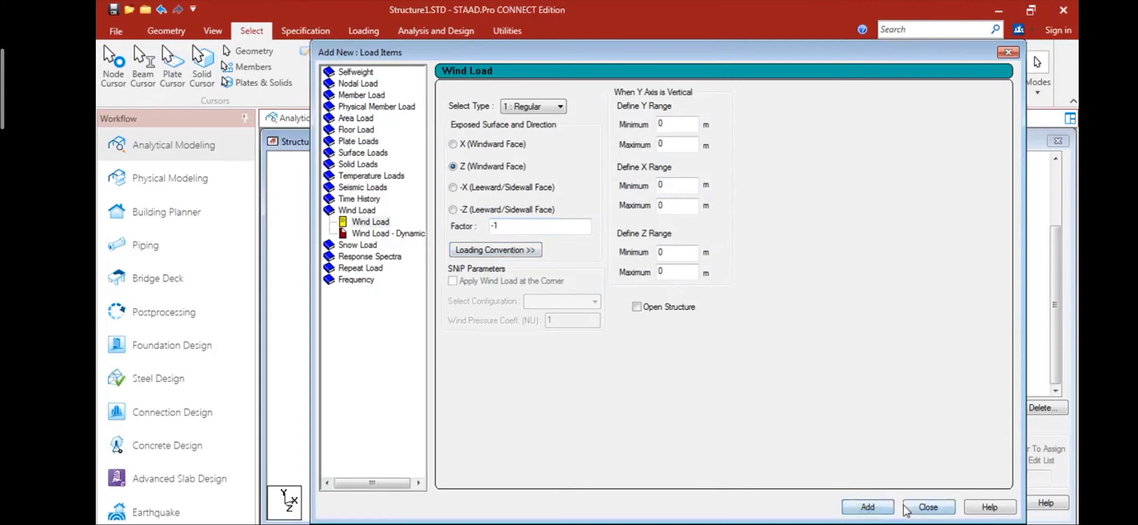
pyautogui.click(928, 507)
# - Check on the model which building faces the wind loads of cases WL +X, WL -X, WL +Z and WL -Z act on
pyautogui.click(953, 308)
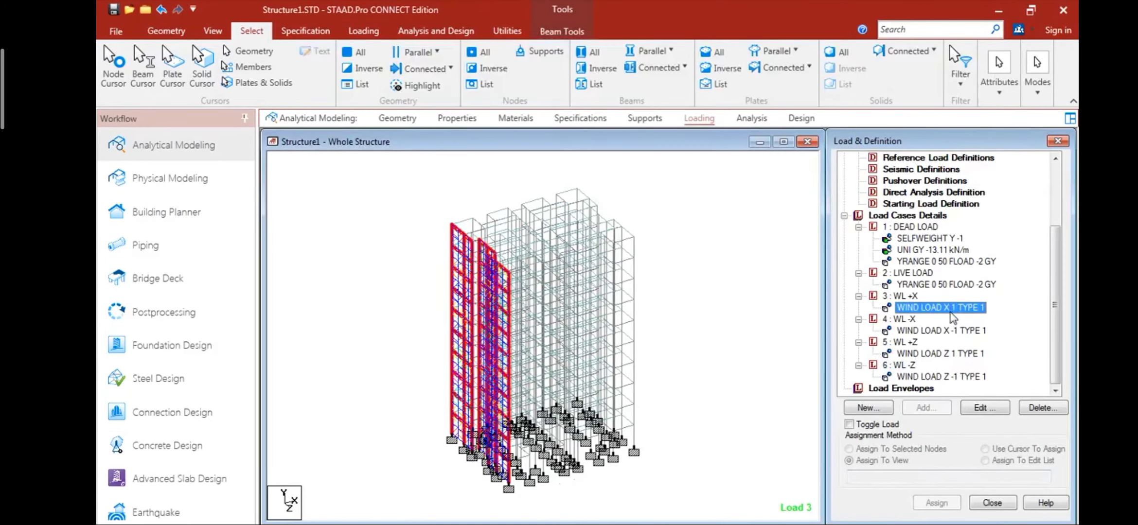
pyautogui.click(942, 330)
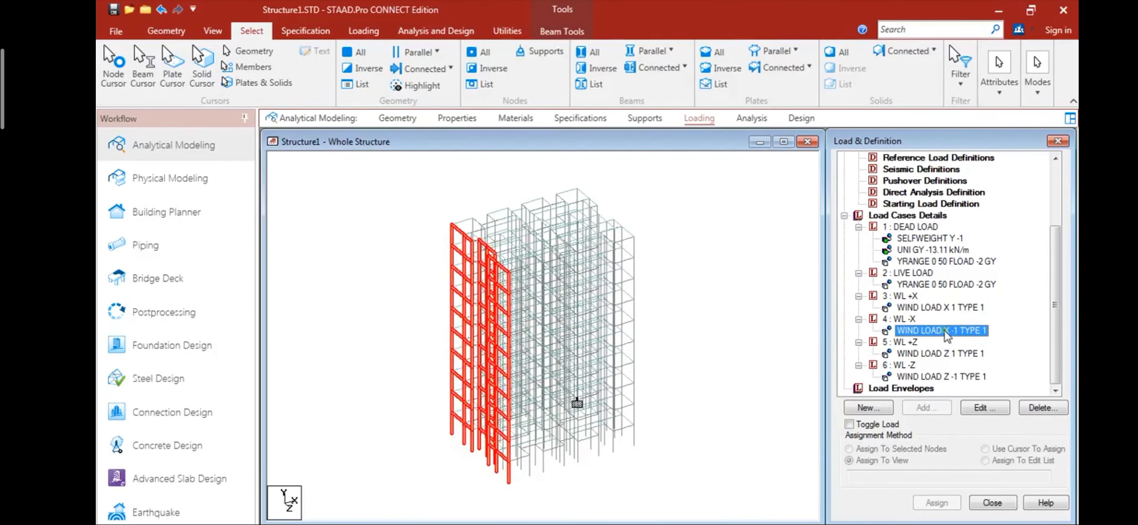
pyautogui.click(927, 354)
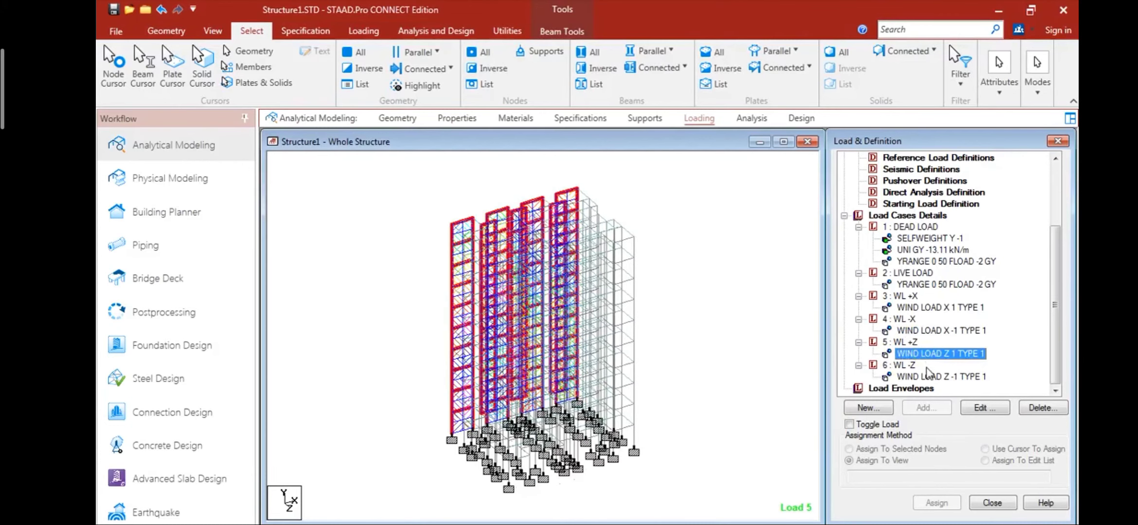
pyautogui.click(929, 377)
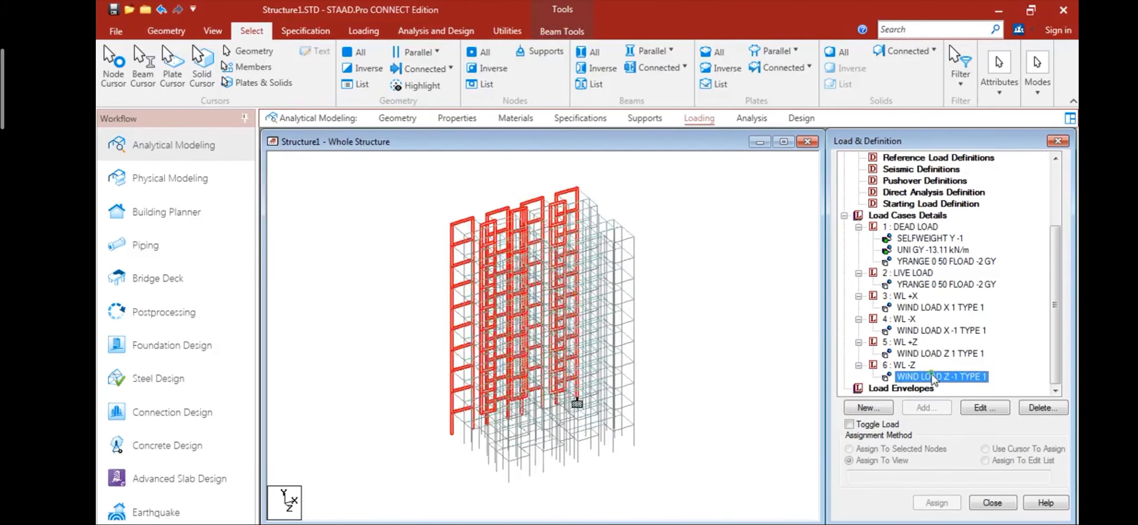
pyautogui.click(738, 408)
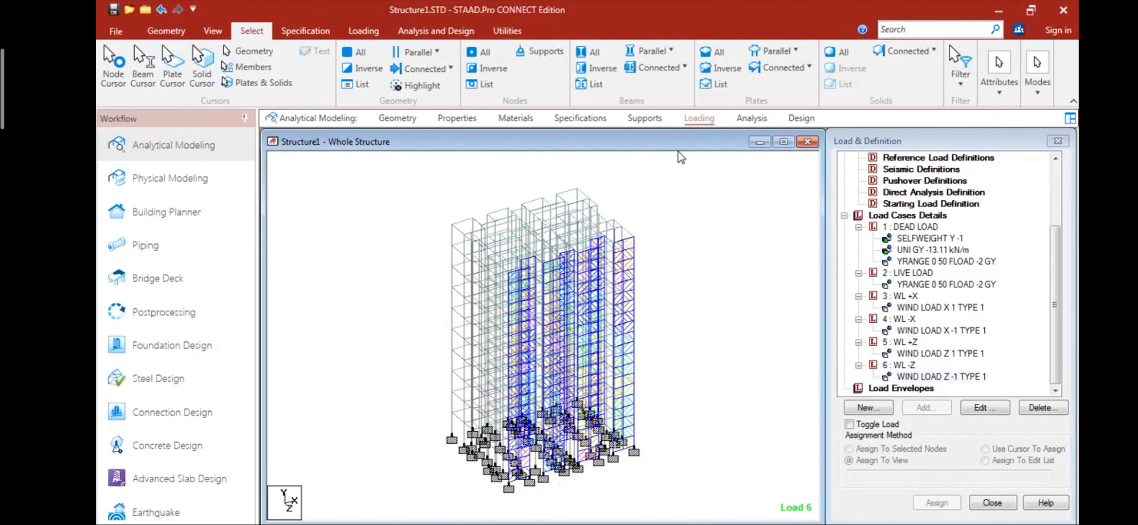
# - Add a Perform Analysis command with the No Print option to the analysis commands
pyautogui.click(698, 119)
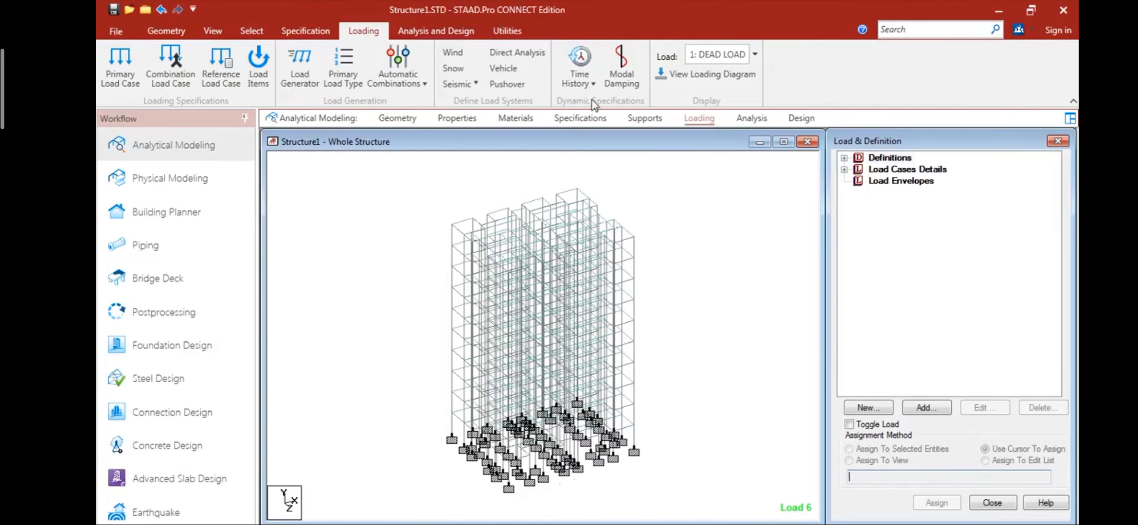
pyautogui.click(750, 119)
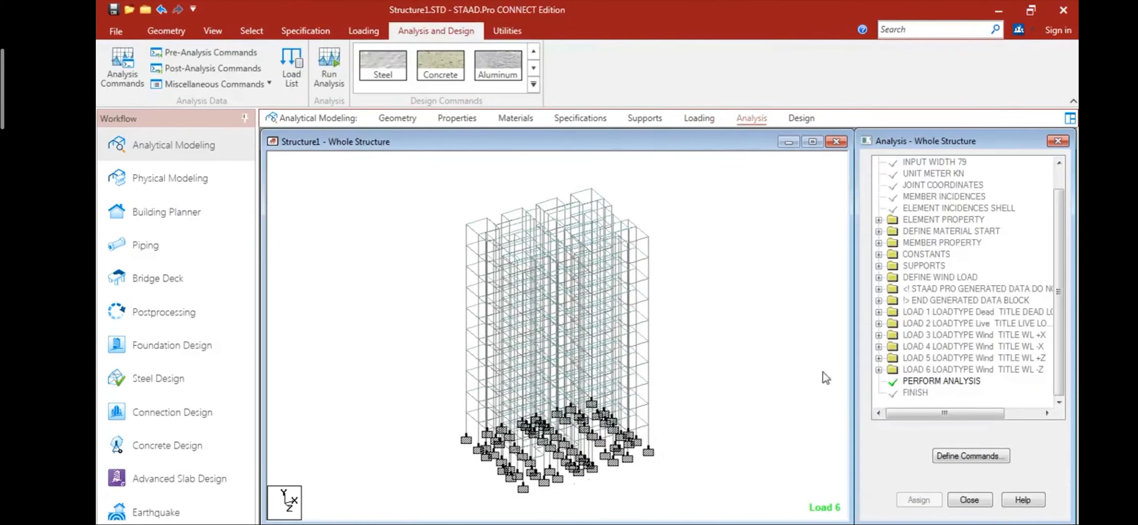
pyautogui.click(1006, 457)
pyautogui.click(624, 488)
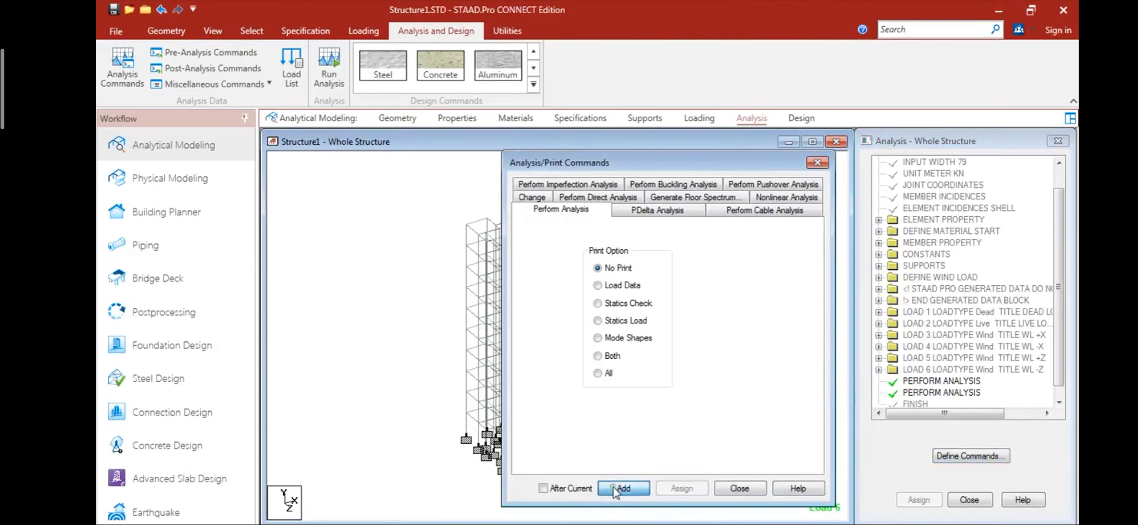
pyautogui.click(730, 484)
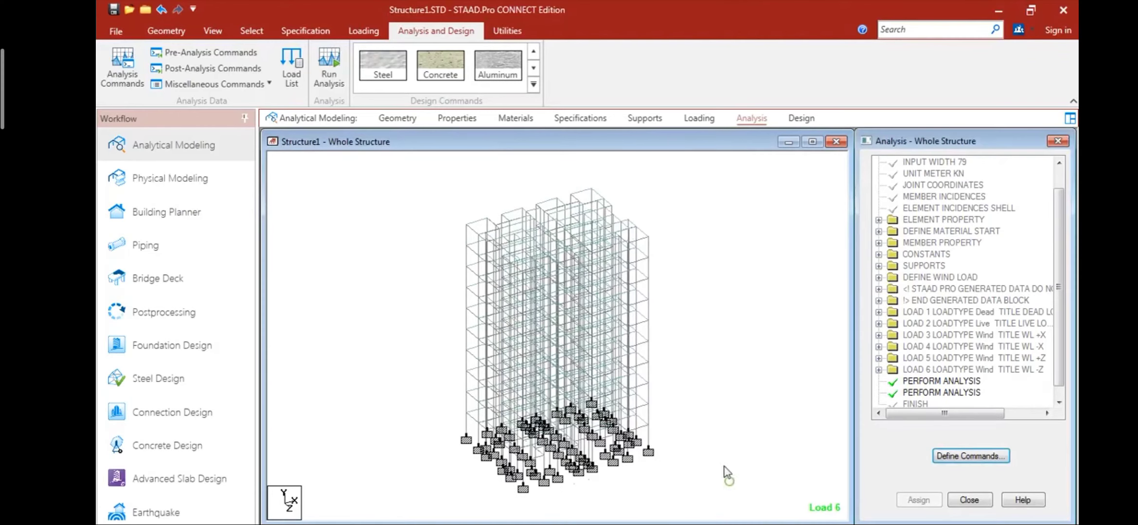
# - Run the analysis and open the results in post-processing mode with all six load cases selected
pyautogui.click(321, 87)
pyautogui.click(567, 368)
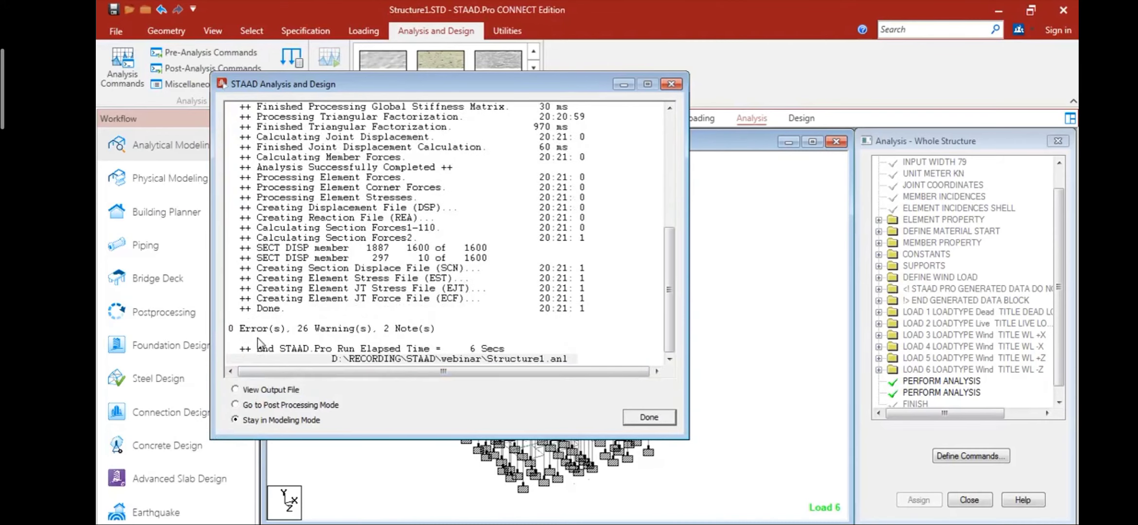
pyautogui.click(265, 406)
pyautogui.click(647, 417)
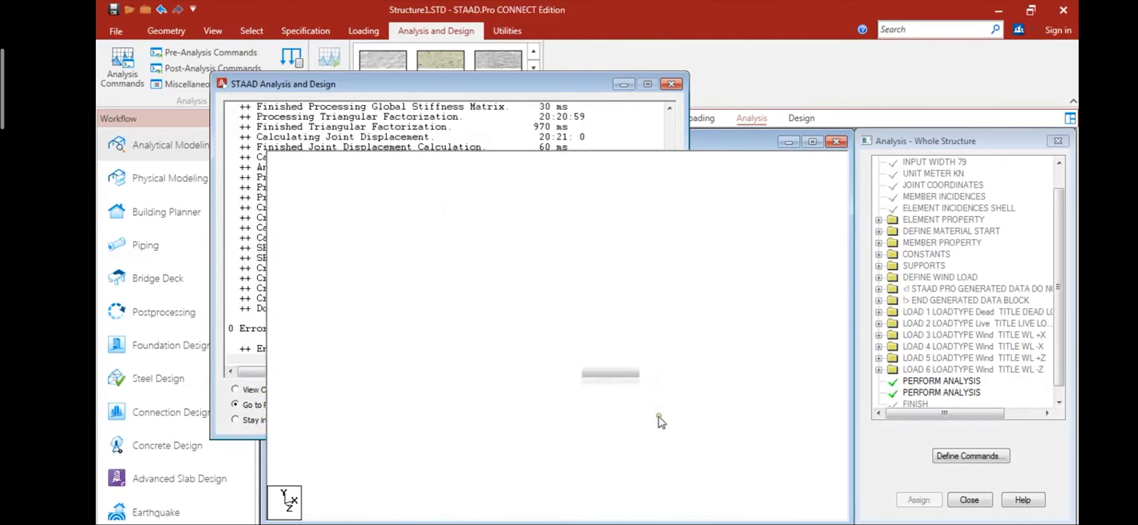
pyautogui.click(667, 380)
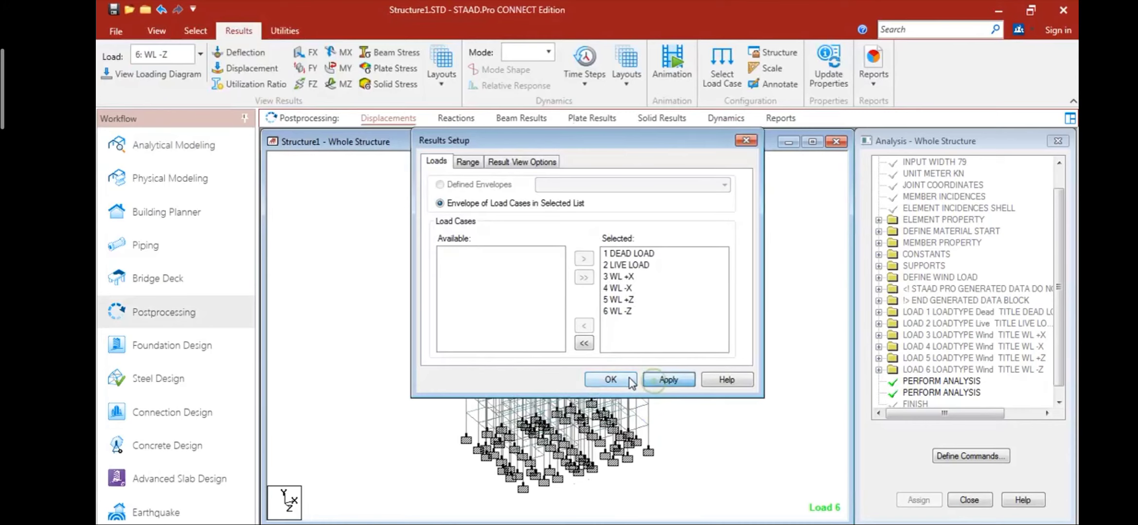
pyautogui.click(611, 380)
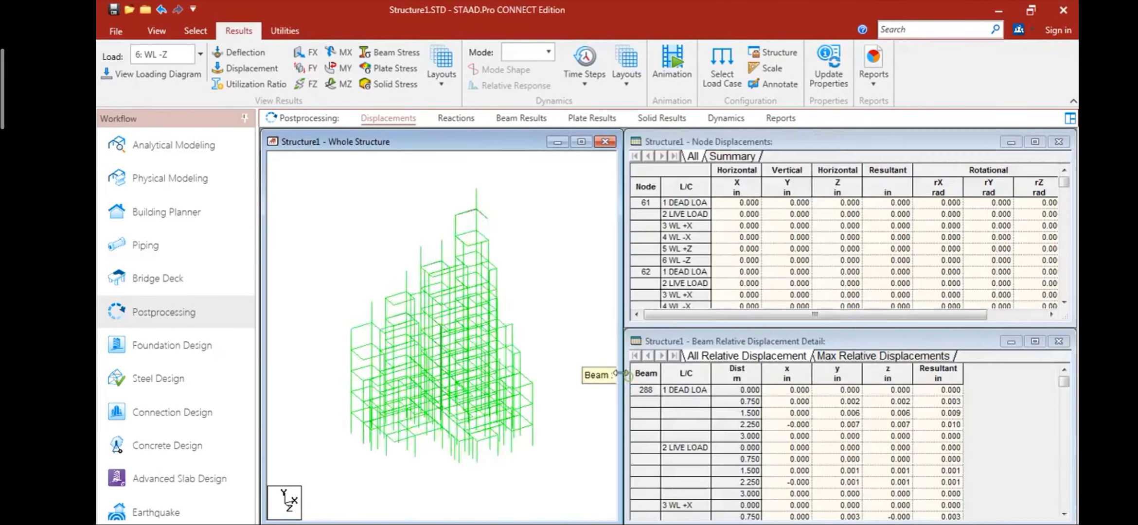
# - Enlarge the structure view and animate the deflection of the building under WL -Z
pyautogui.doubleClick(523, 142)
pyautogui.click(671, 68)
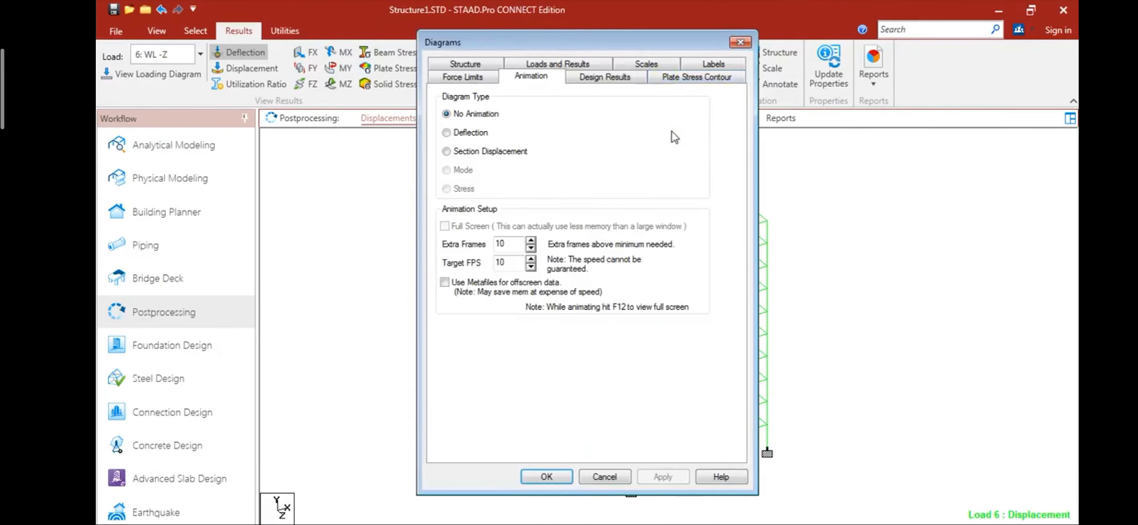
pyautogui.click(475, 138)
pyautogui.click(663, 477)
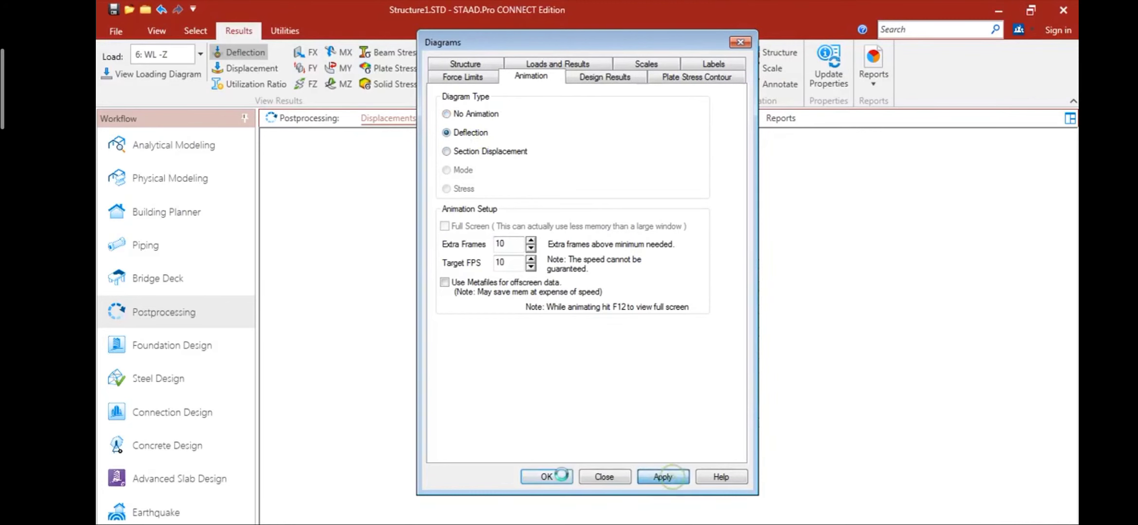
pyautogui.click(545, 477)
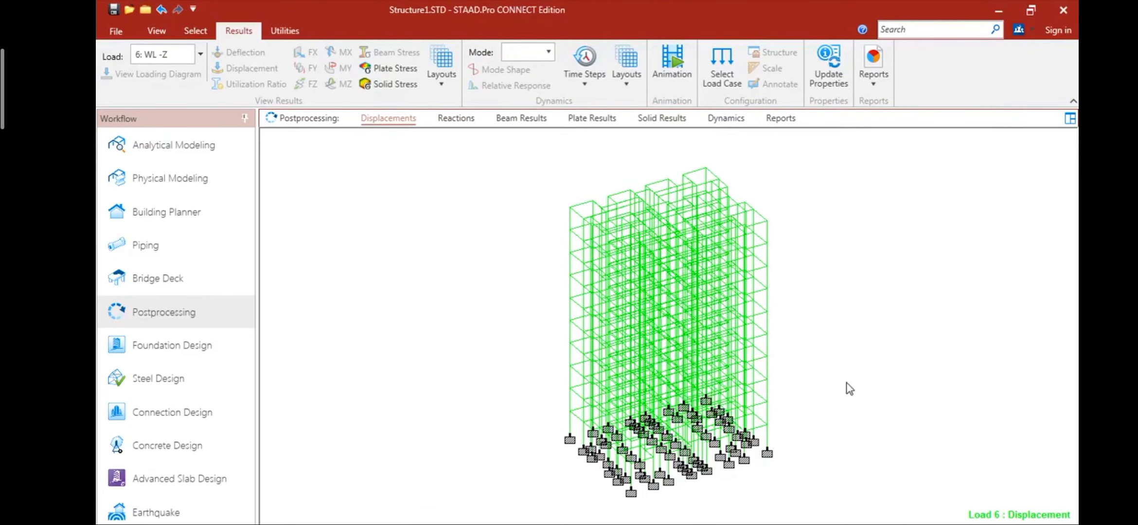
# - View the animated deflection for load case WL +X and switch back to WL -Z
pyautogui.click(200, 54)
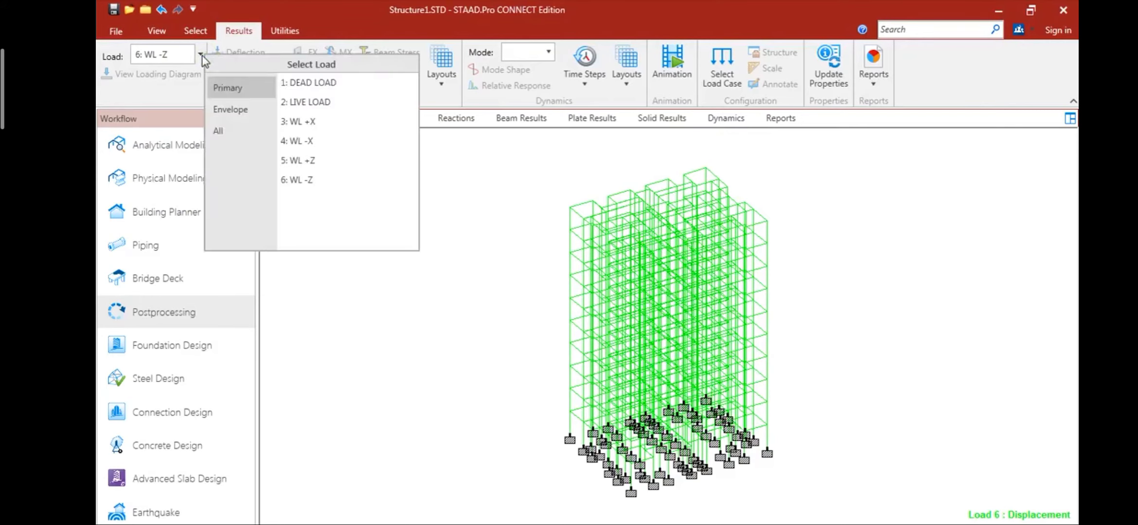
pyautogui.click(296, 121)
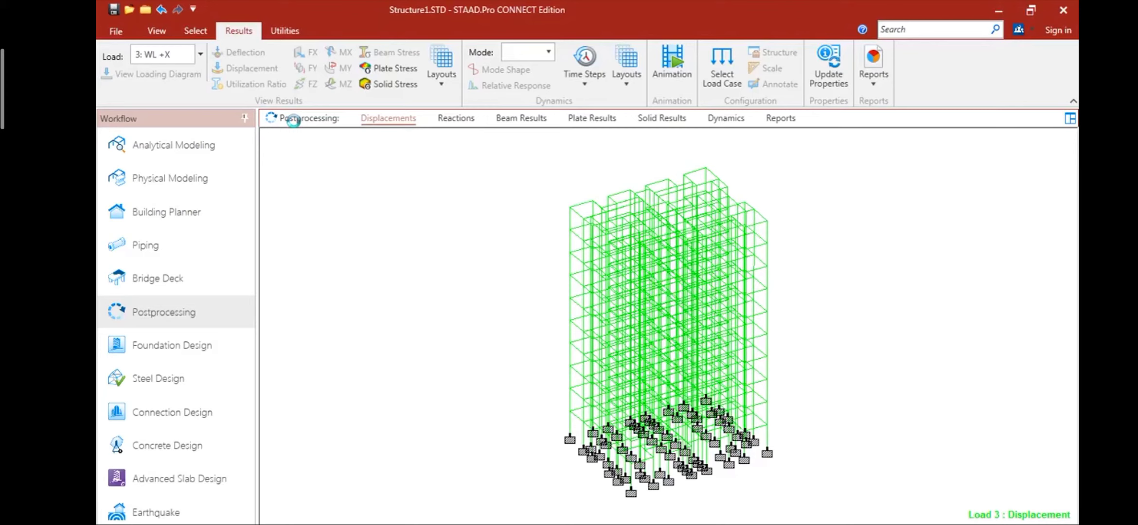
pyautogui.click(202, 55)
pyautogui.click(301, 183)
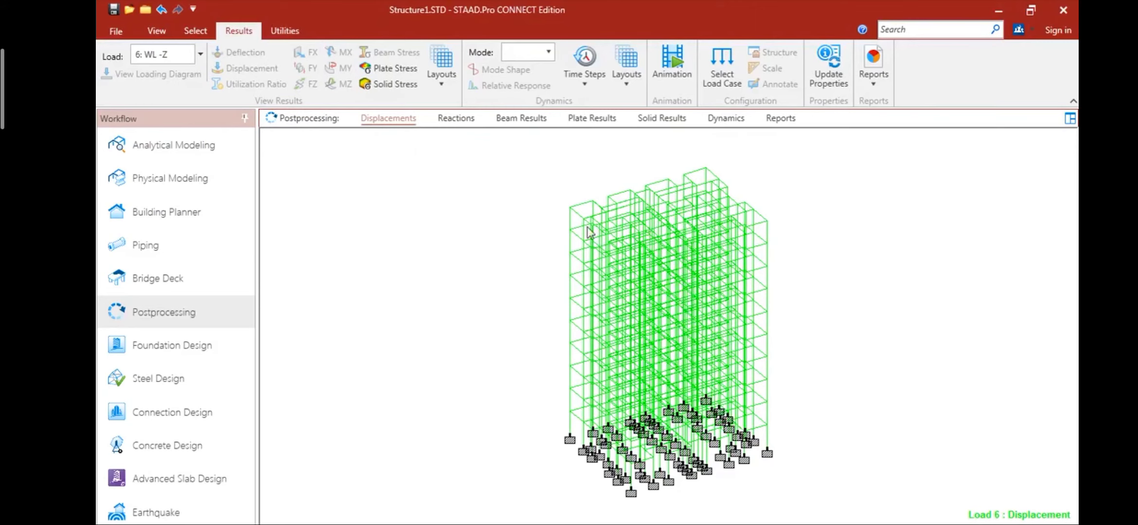
# - Animate the section displacement of the structure for load case WL -Z
pyautogui.click(672, 65)
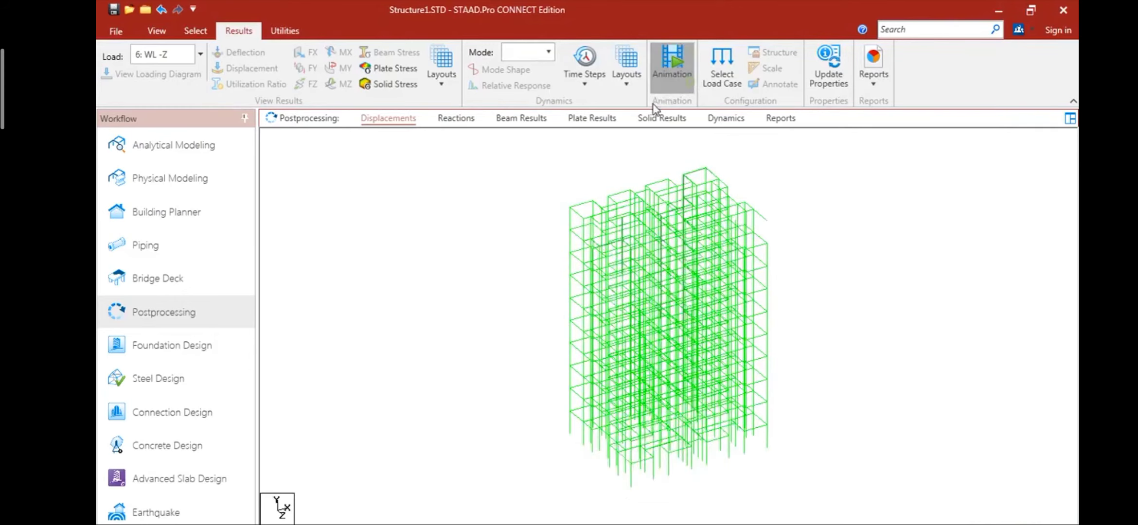
pyautogui.click(468, 151)
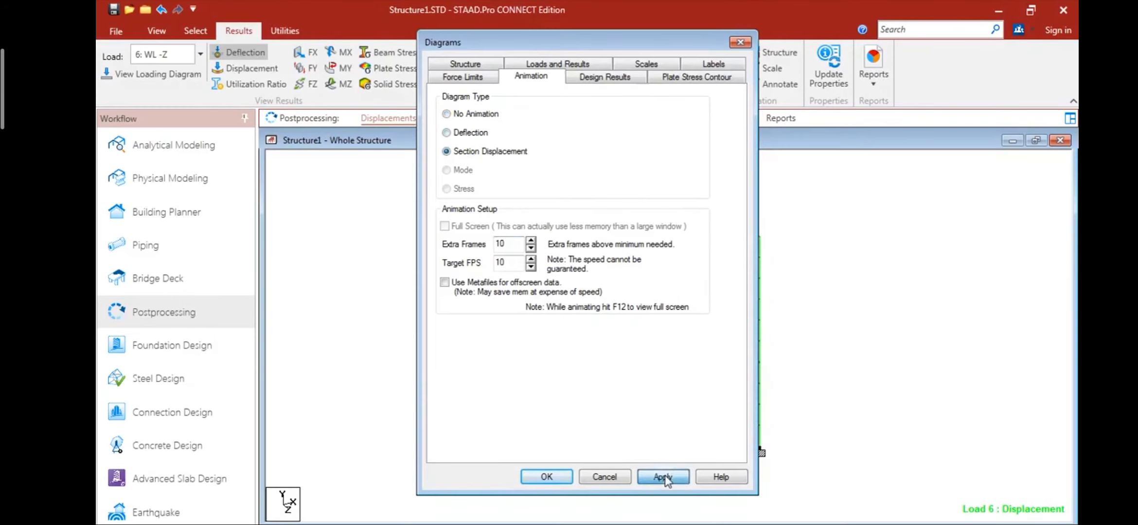
pyautogui.click(664, 475)
pyautogui.click(547, 476)
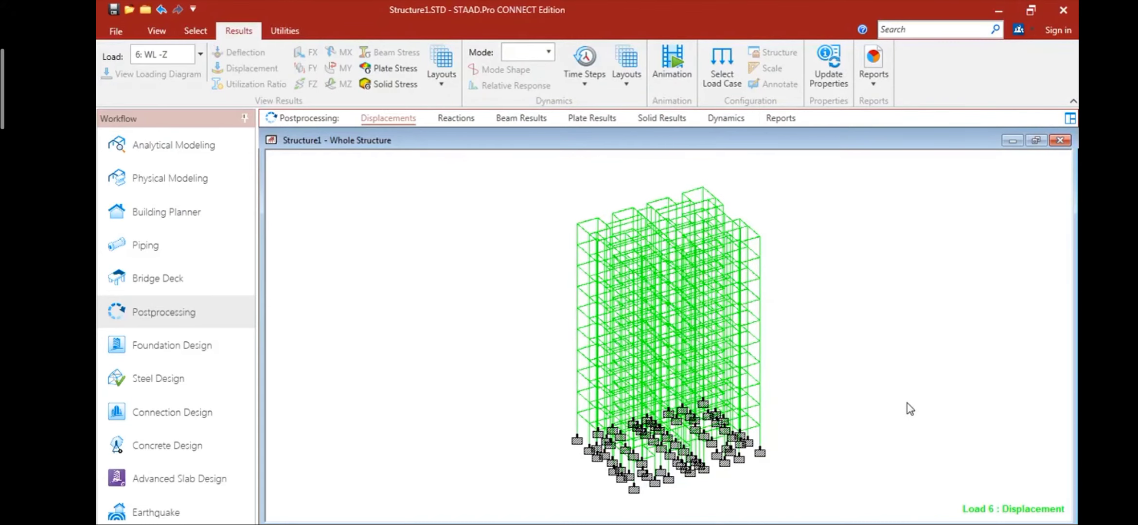
# - Return to the analytical model's load definitions and expand the wind definition WIND 1
pyautogui.click(158, 155)
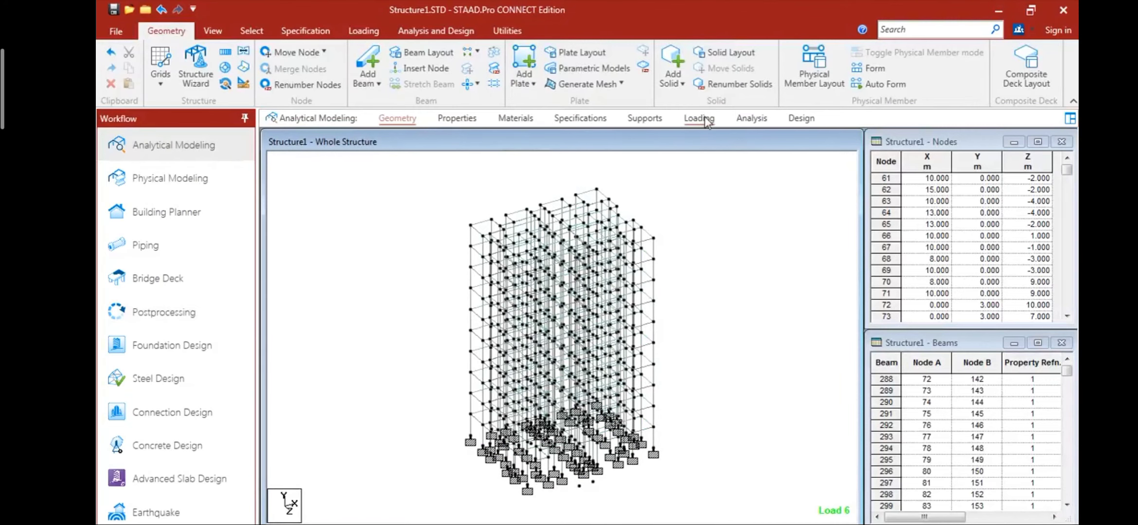
pyautogui.click(699, 118)
pyautogui.click(844, 159)
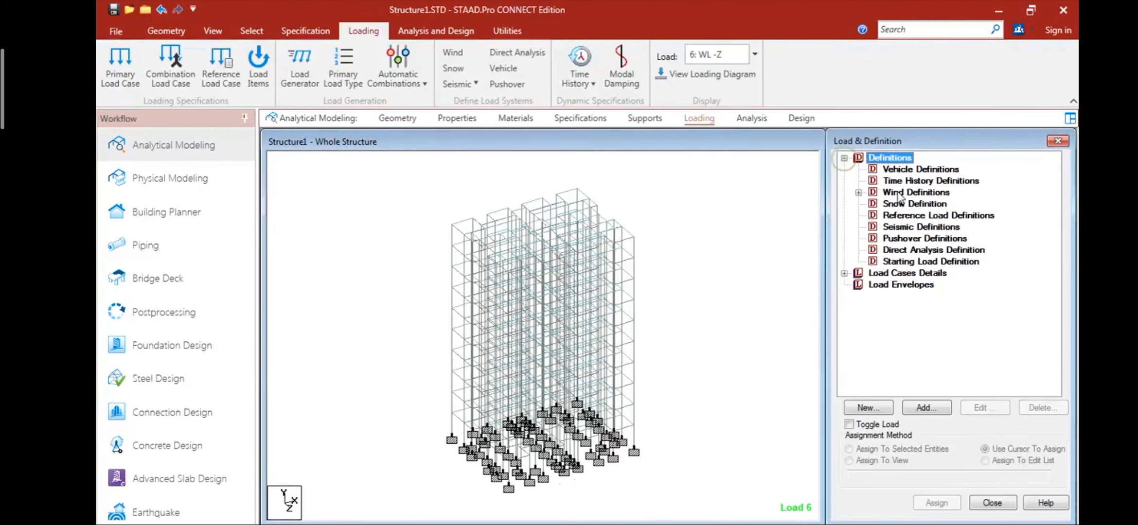
pyautogui.click(859, 193)
pyautogui.click(872, 204)
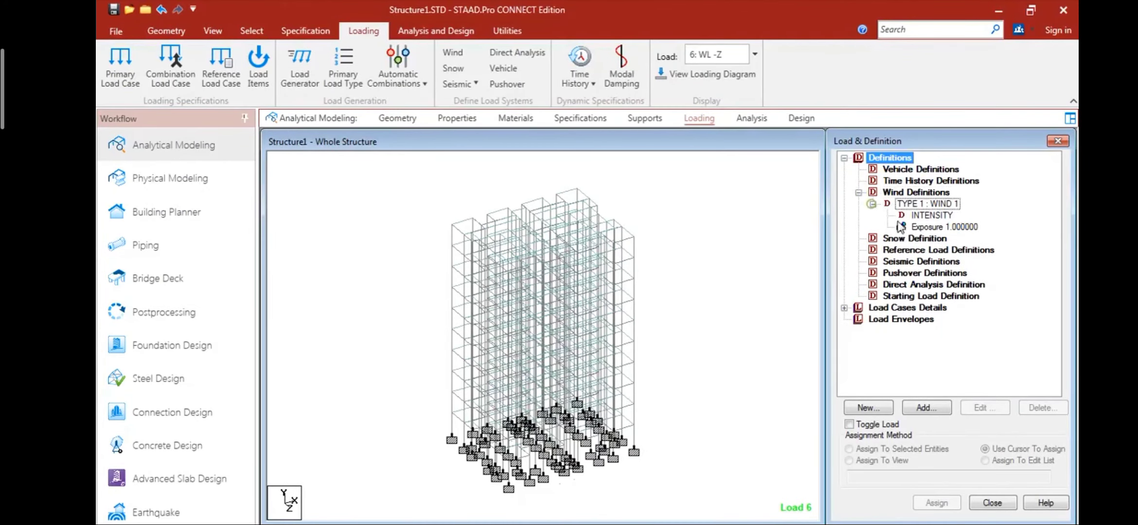
# - Set the exposure factor of wind definition WIND 1 to 50
pyautogui.click(944, 227)
pyautogui.click(985, 407)
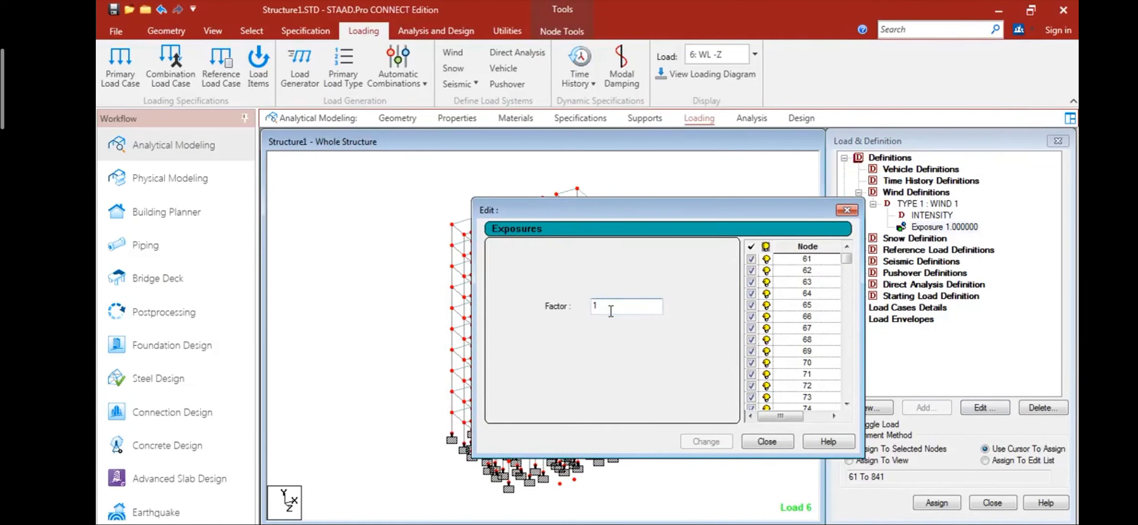
pyautogui.write('50')
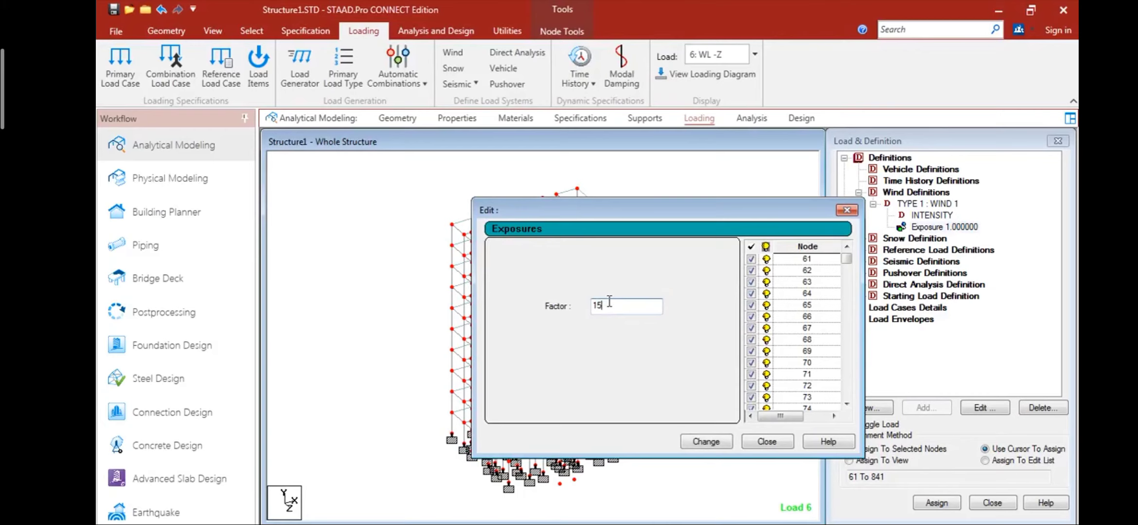
pyautogui.press('BackSpace')
pyautogui.press('BackSpace')
pyautogui.click(696, 441)
pyautogui.click(723, 370)
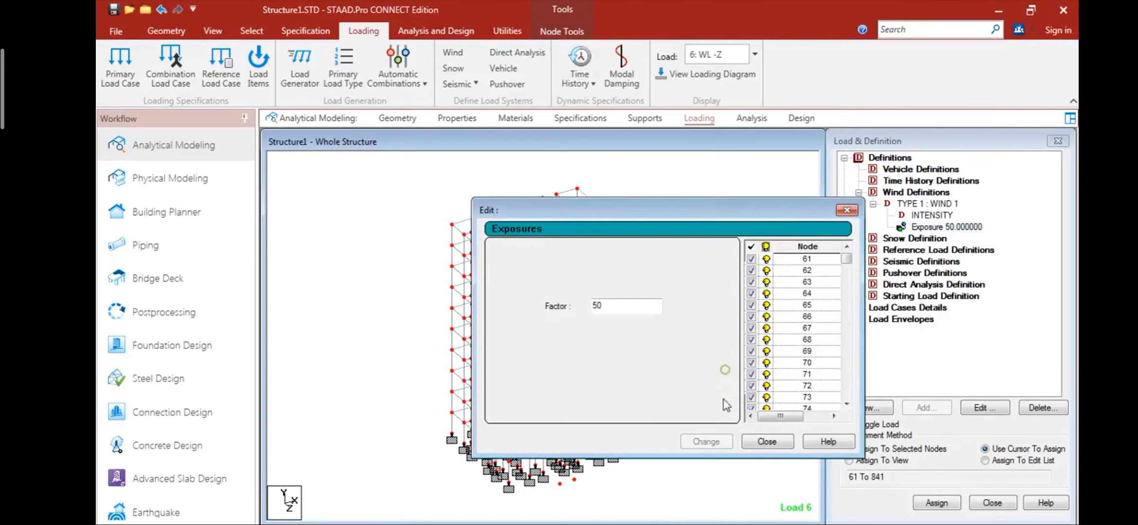
pyautogui.click(760, 443)
# - Rerun the analysis and go to post-processing mode with all six load cases selected for the results
pyautogui.click(749, 119)
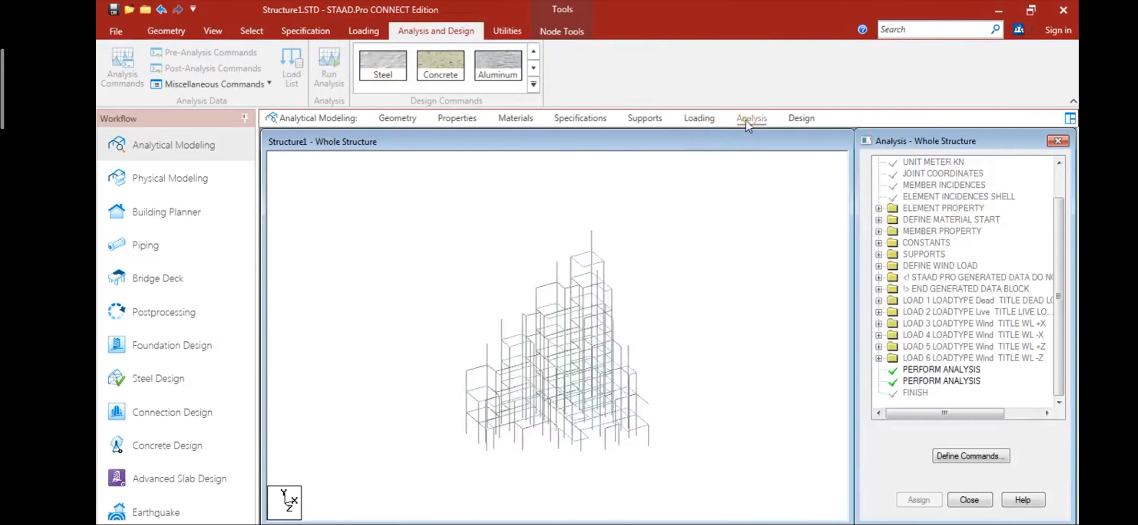
pyautogui.click(316, 68)
pyautogui.click(582, 355)
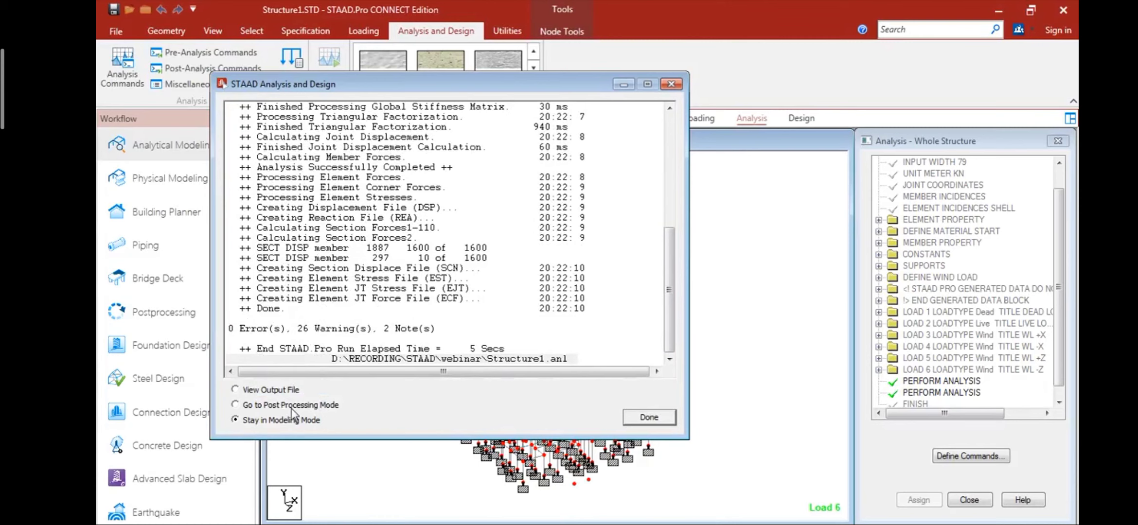
pyautogui.click(292, 406)
pyautogui.click(649, 418)
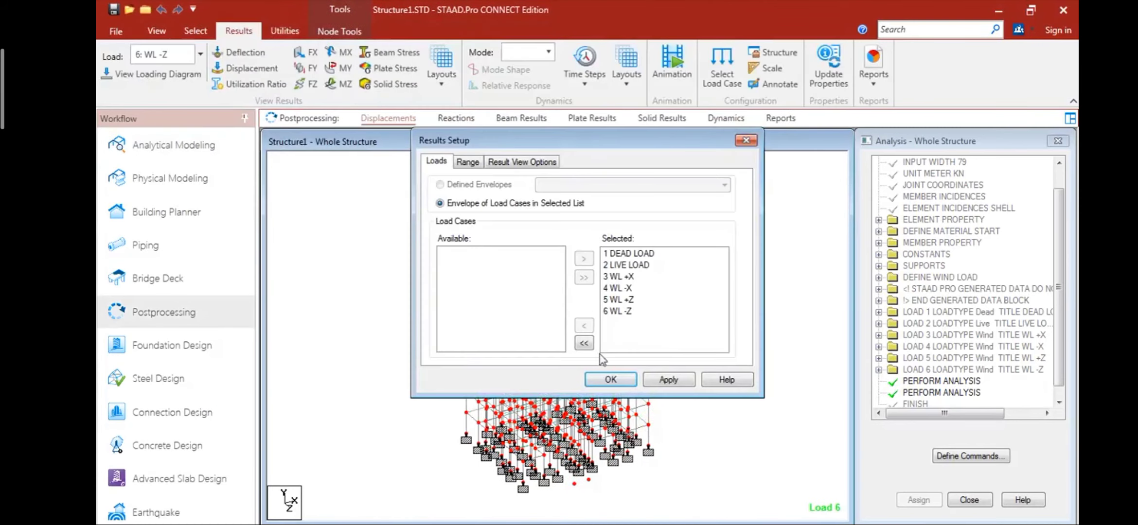
pyautogui.click(657, 379)
pyautogui.click(585, 380)
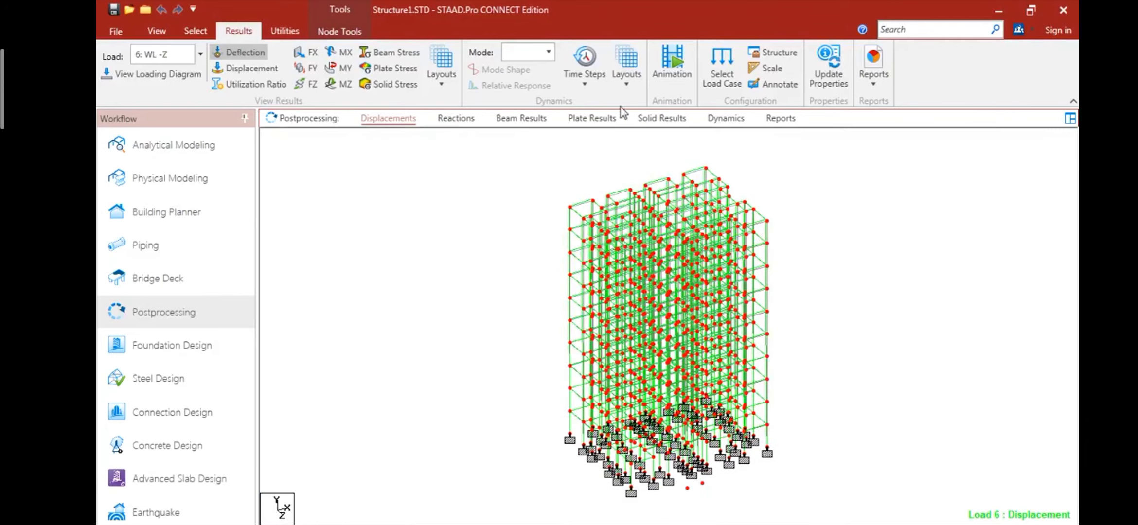
# - Animate the building's deflection under WL -Z and switch the animation to load case WL +X
pyautogui.click(662, 83)
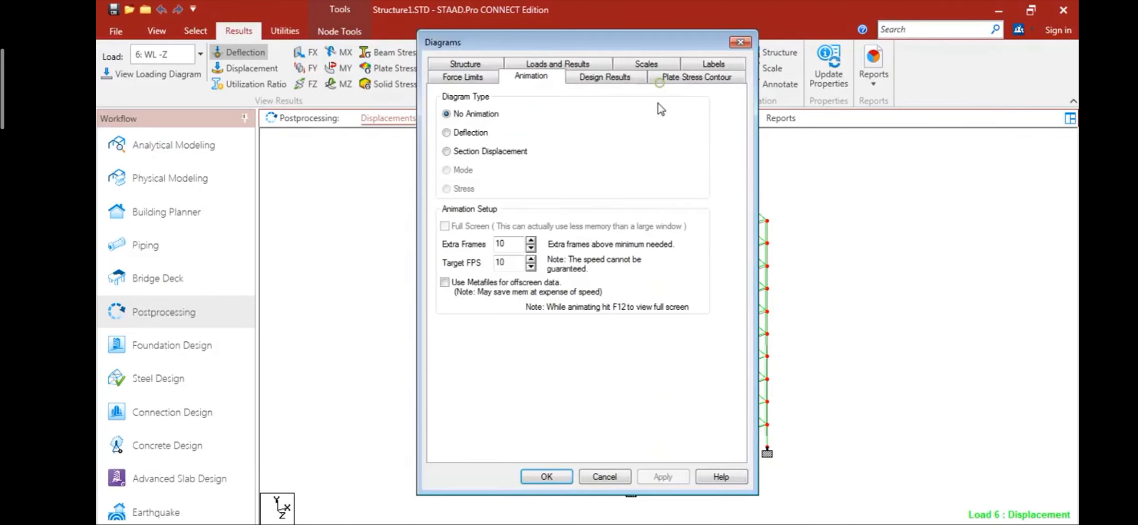
pyautogui.click(463, 134)
pyautogui.click(662, 477)
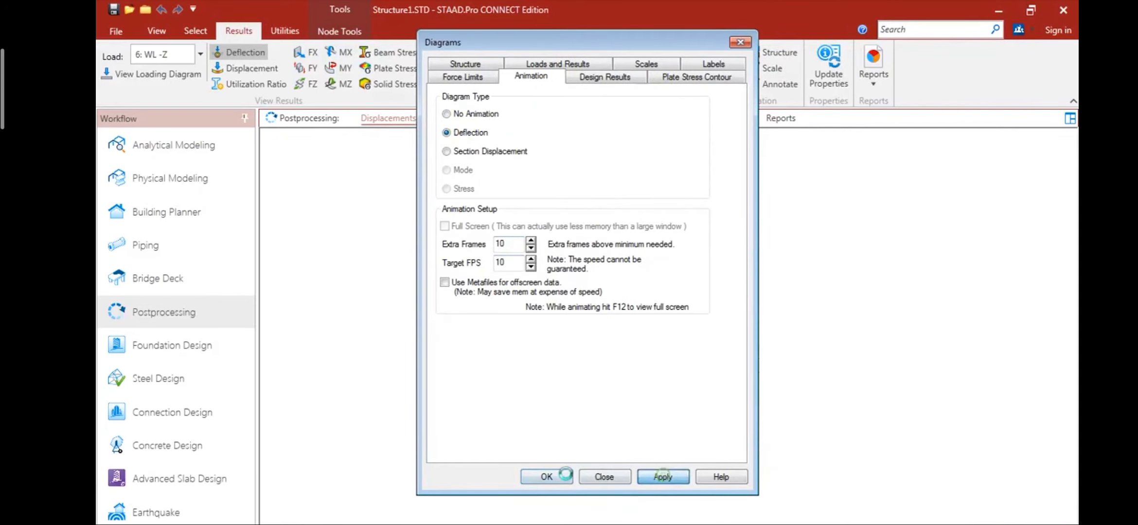
pyautogui.click(554, 477)
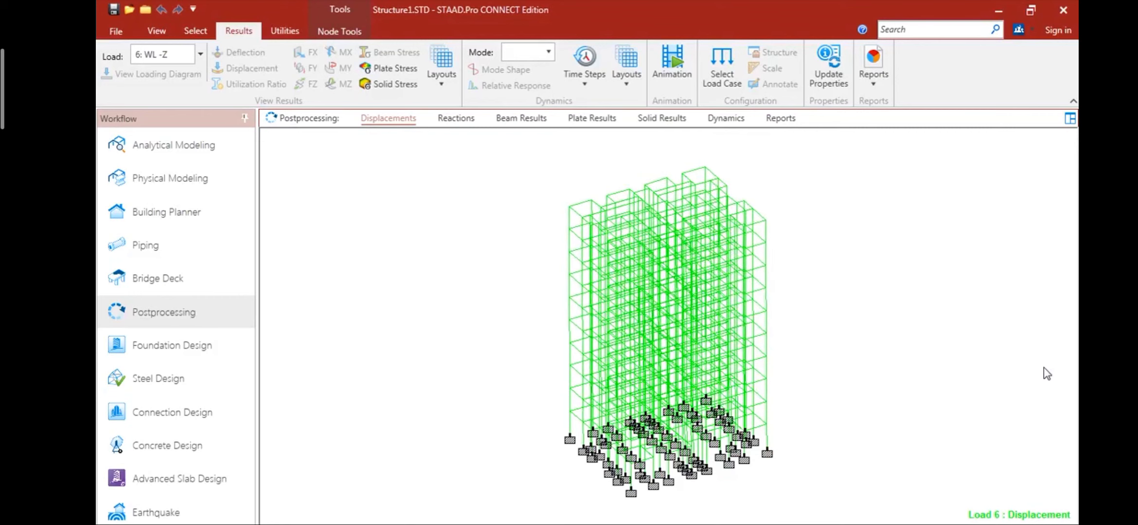
pyautogui.click(200, 54)
pyautogui.click(288, 118)
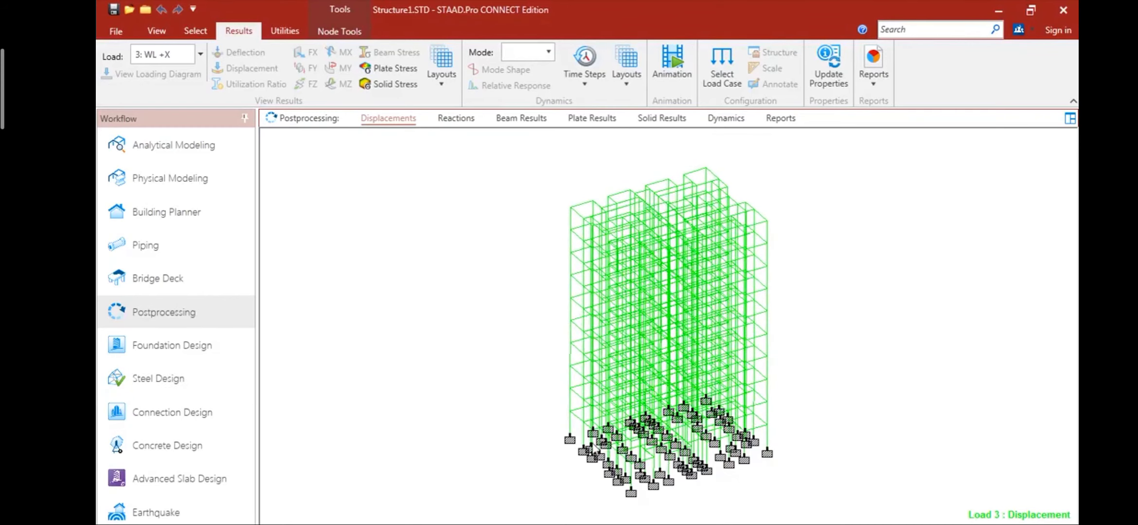
# - Return to the analytical model geometry and clear the node selection
pyautogui.click(200, 148)
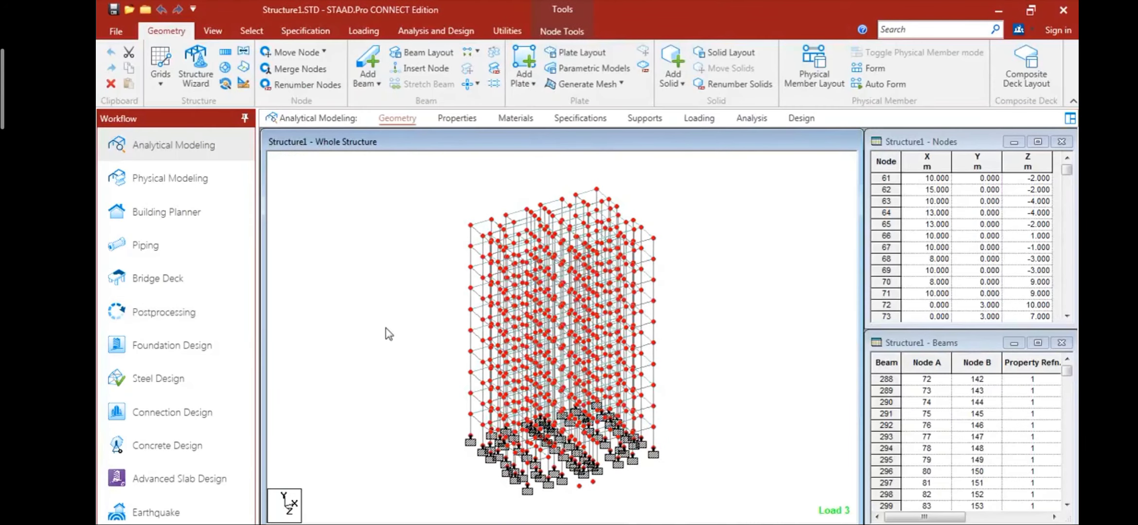
pyautogui.rightClick(385, 329)
pyautogui.click(794, 376)
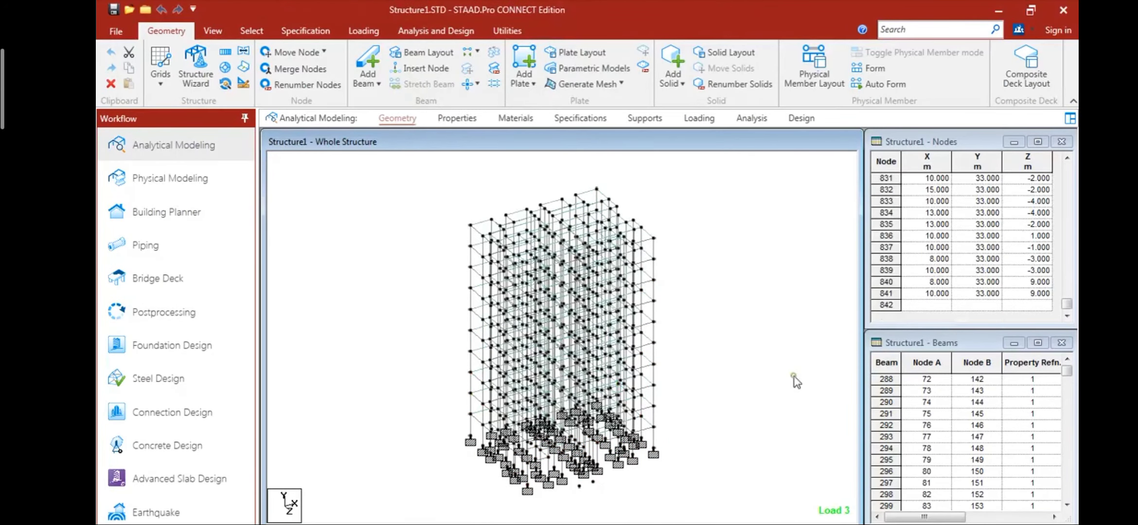
# - Open an enlarged 3D rendered view of the whole building and rotate it to inspect the beams, columns and slabs
pyautogui.rightClick(745, 331)
pyautogui.click(805, 519)
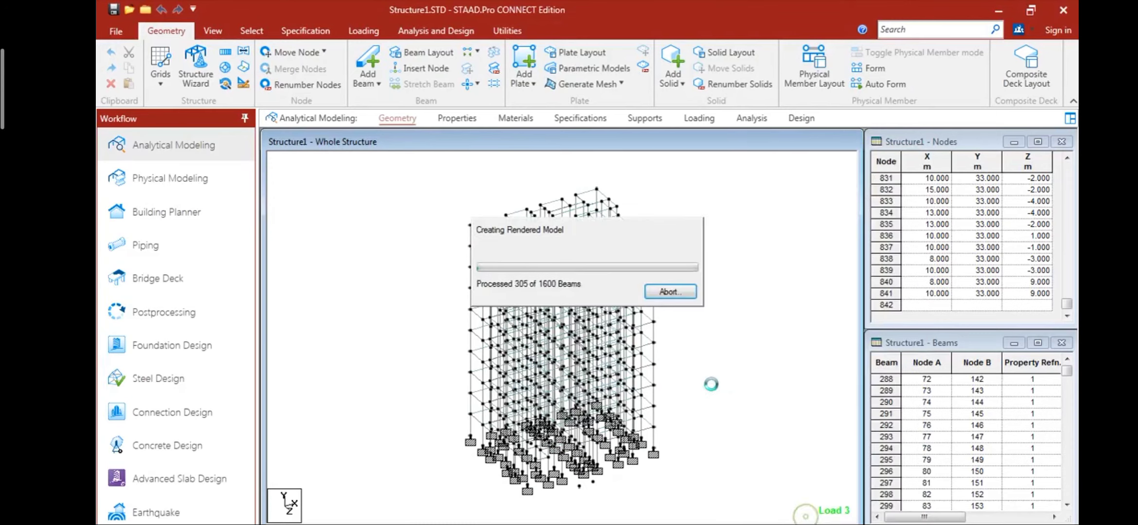
pyautogui.doubleClick(964, 200)
pyautogui.moveTo(797, 356); pyautogui.dragTo(834, 338)
pyautogui.moveTo(834, 338); pyautogui.dragTo(822, 315)
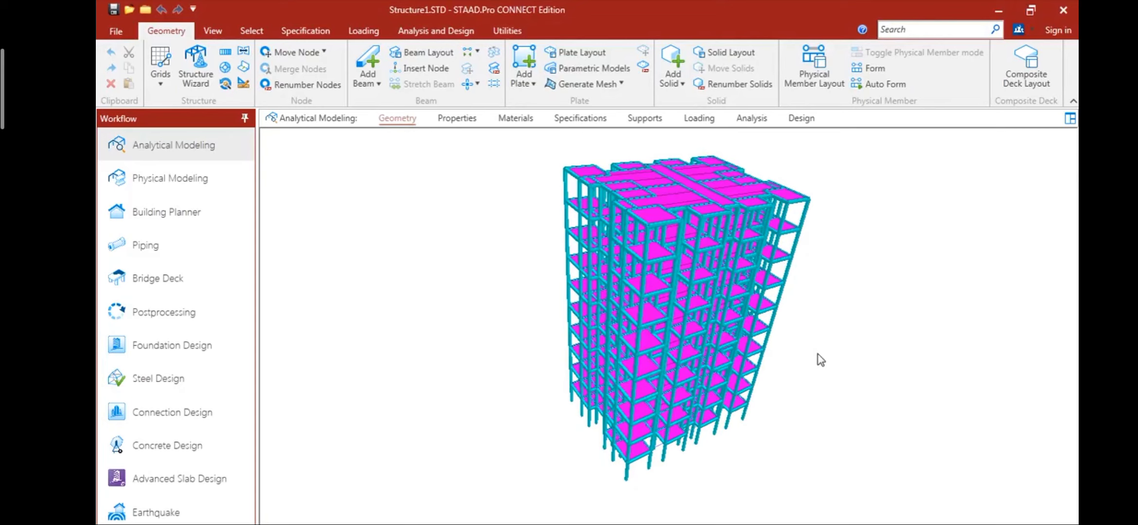